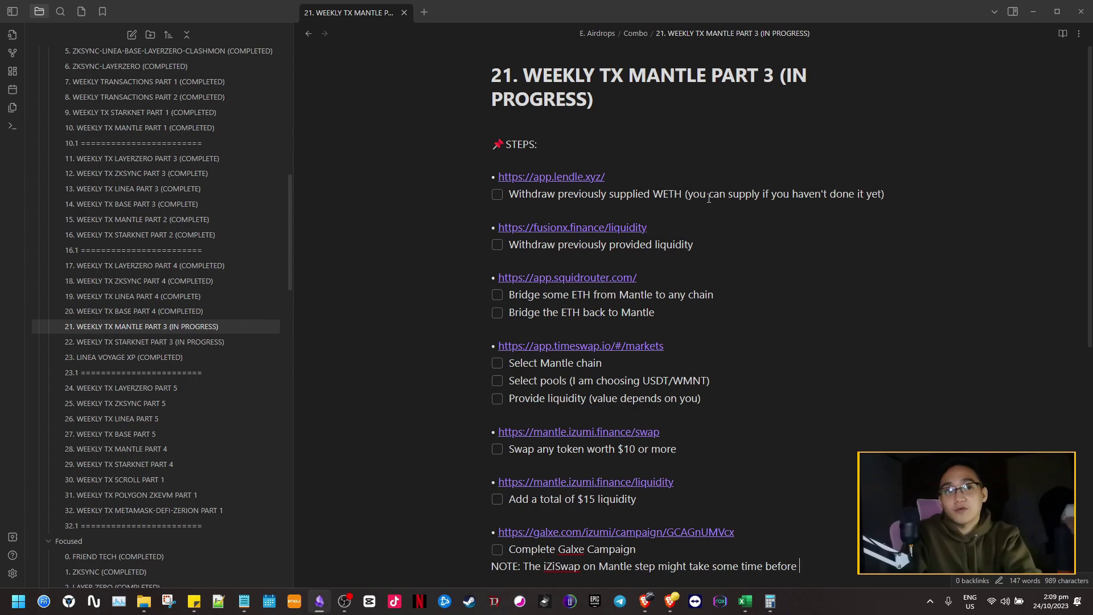
Read the WETH withdrawal task in the Mantle note, then switch to the browser window showing Lendle.
left_click_drag(894, 195, 687, 195)
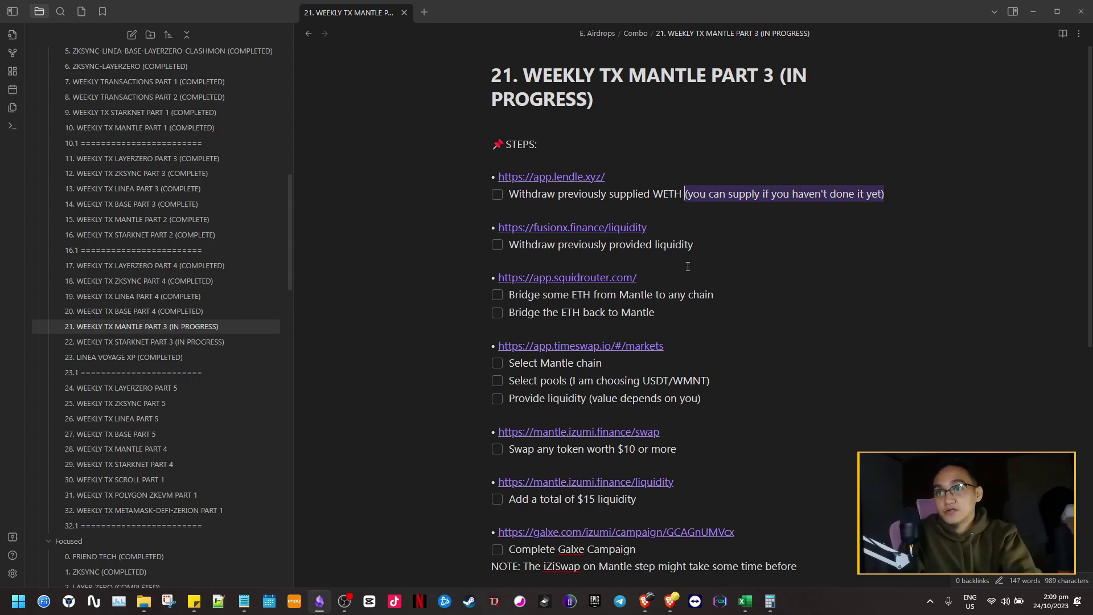
left_click(886, 195)
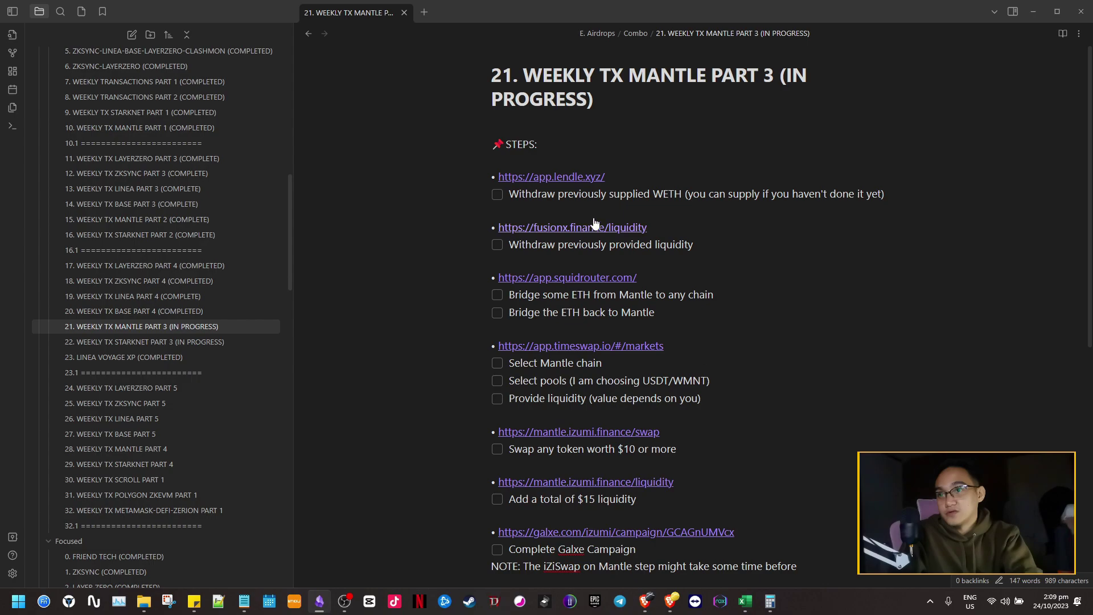
mouse_move(645, 601)
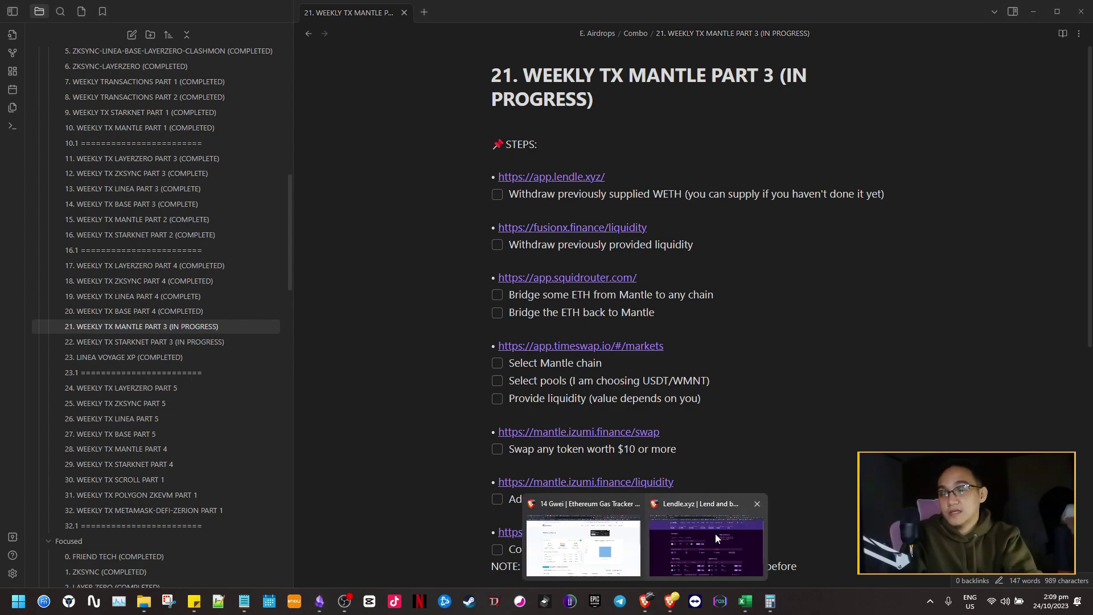
left_click(715, 535)
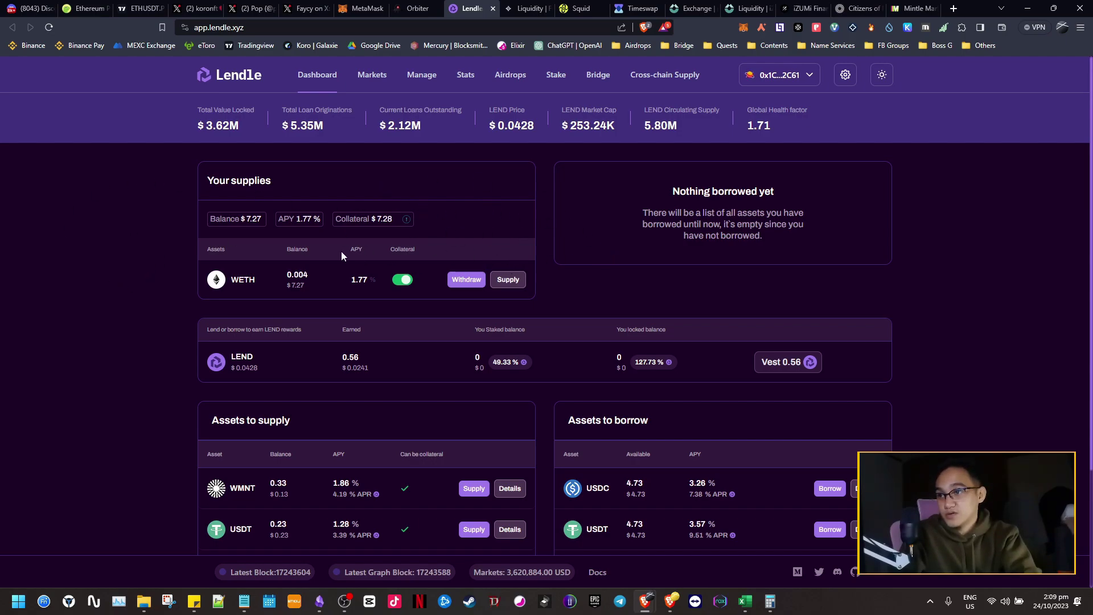
Withdraw the maximum available WETH from the Lendle supplies, confirm the transaction in MetaMask and close the withdrawal dialog.
double_click(308, 275)
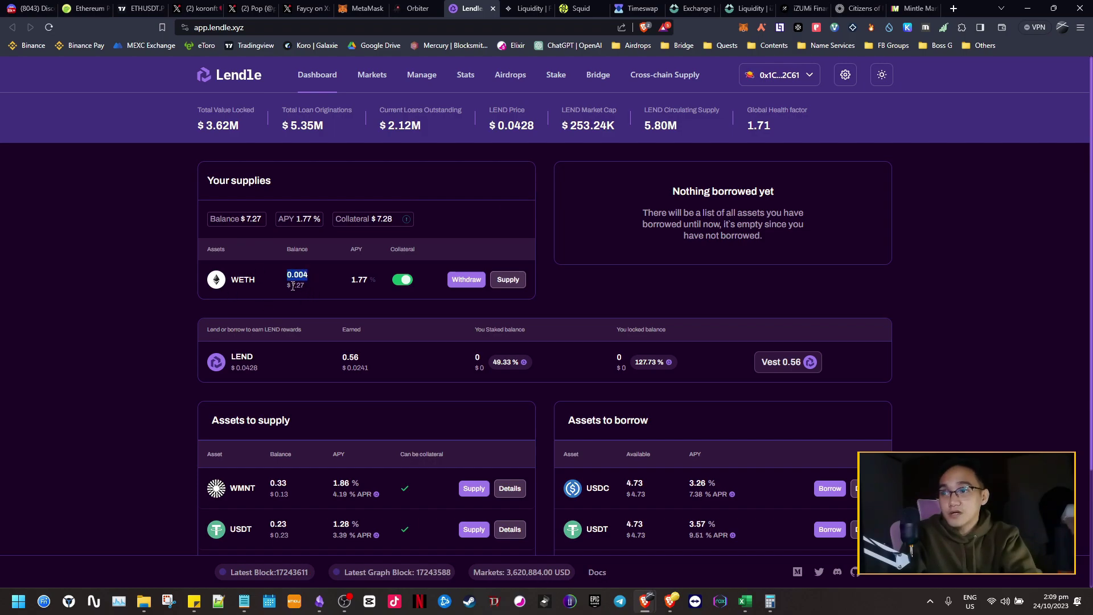
left_click(294, 286)
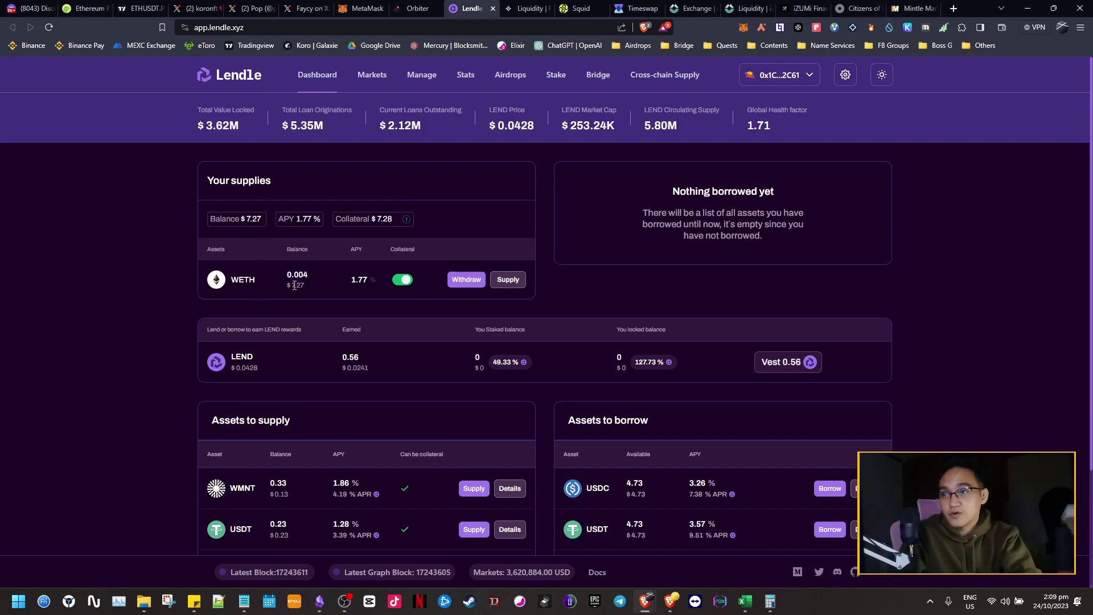
left_click(468, 280)
left_click(658, 298)
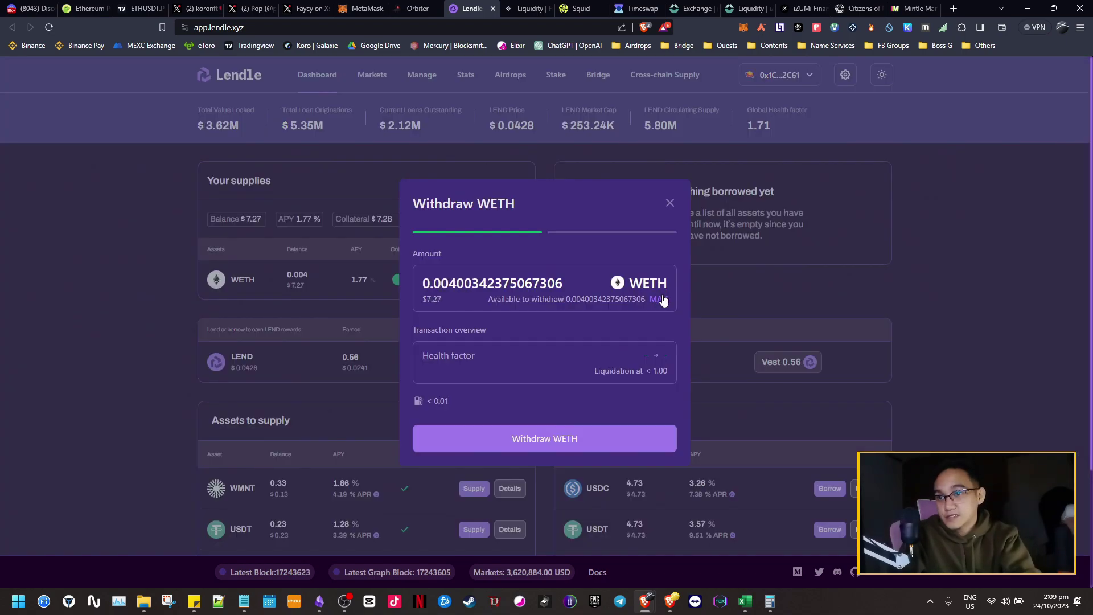
left_click(571, 440)
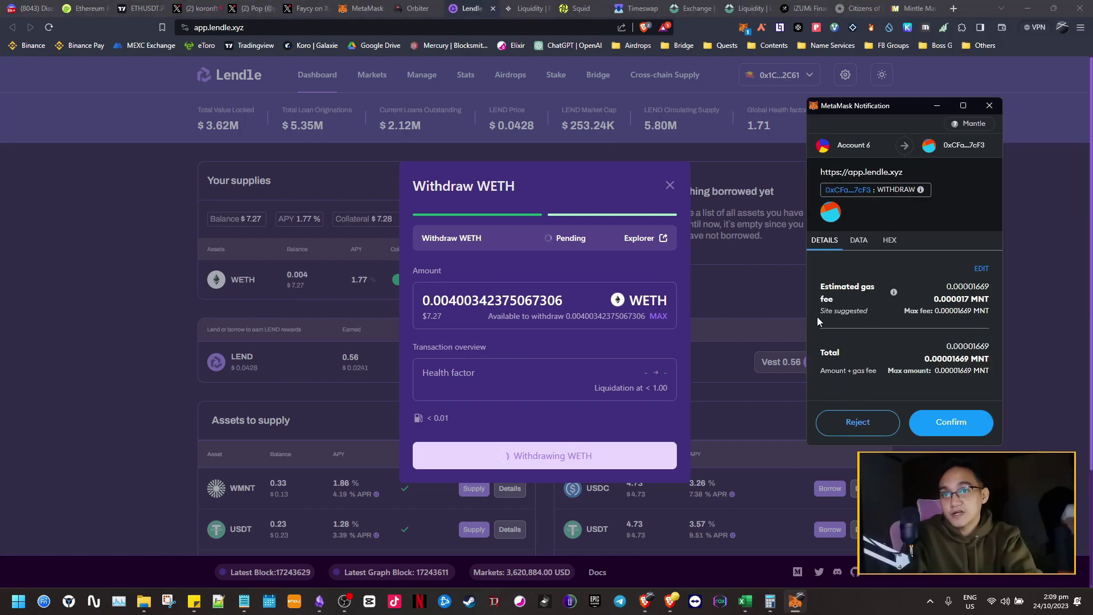
left_click(970, 423)
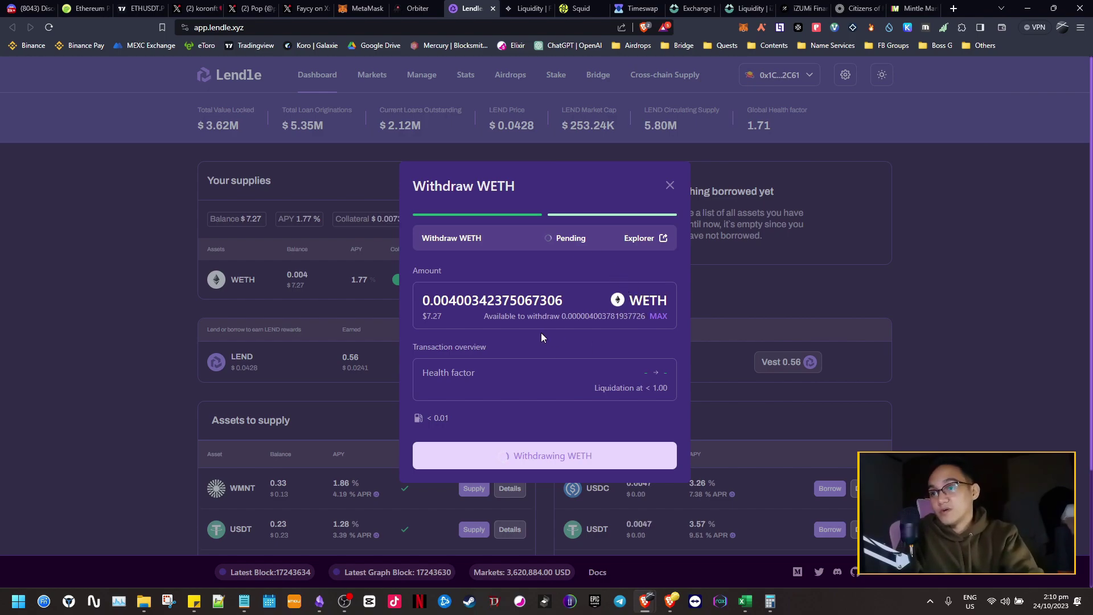
left_click(610, 415)
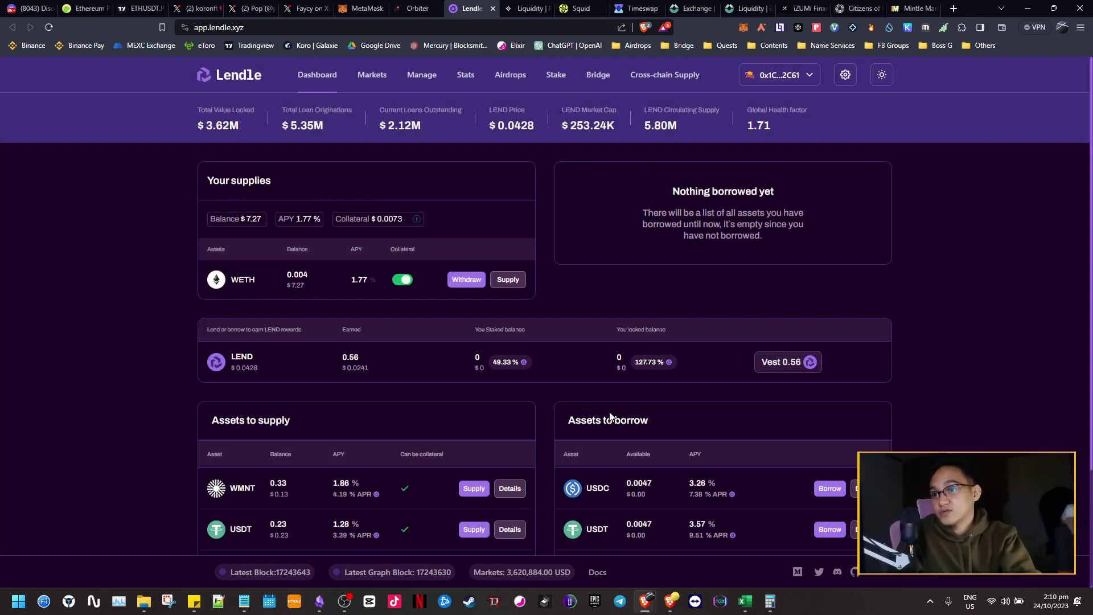
Check the withdrawal in MetaMask's activity and token lists, and reload the Lendle dashboard to verify the supplies.
left_click(360, 9)
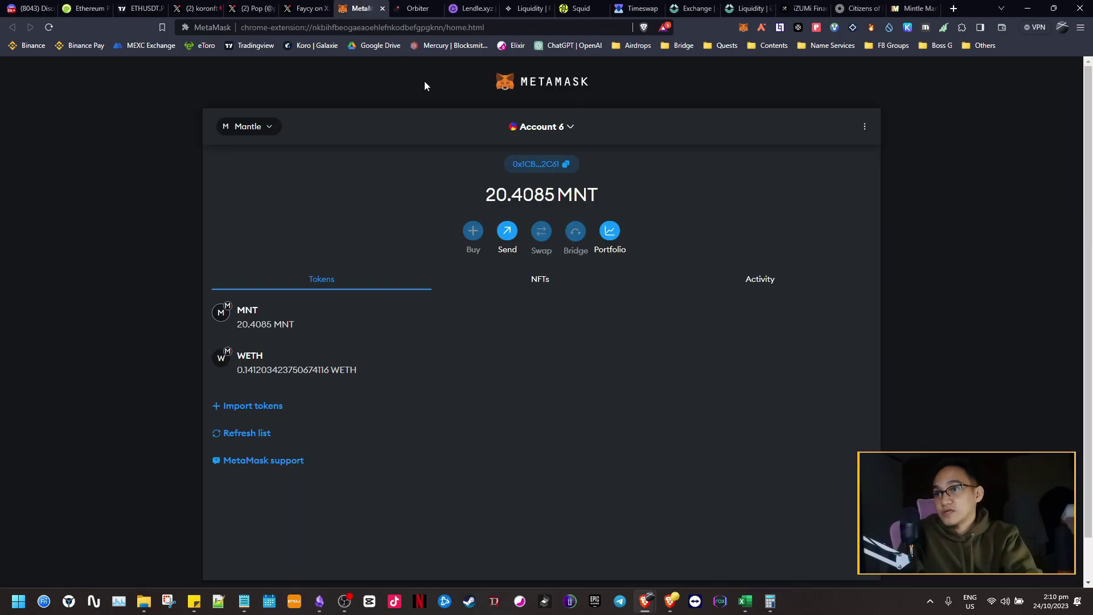
left_click(753, 283)
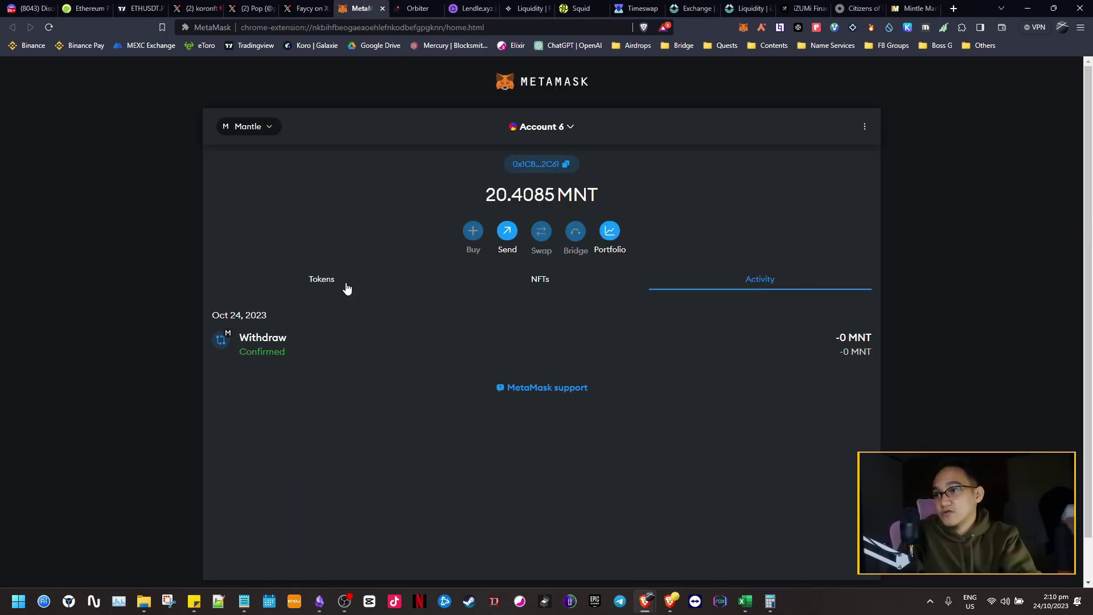
left_click(346, 288)
left_click(772, 286)
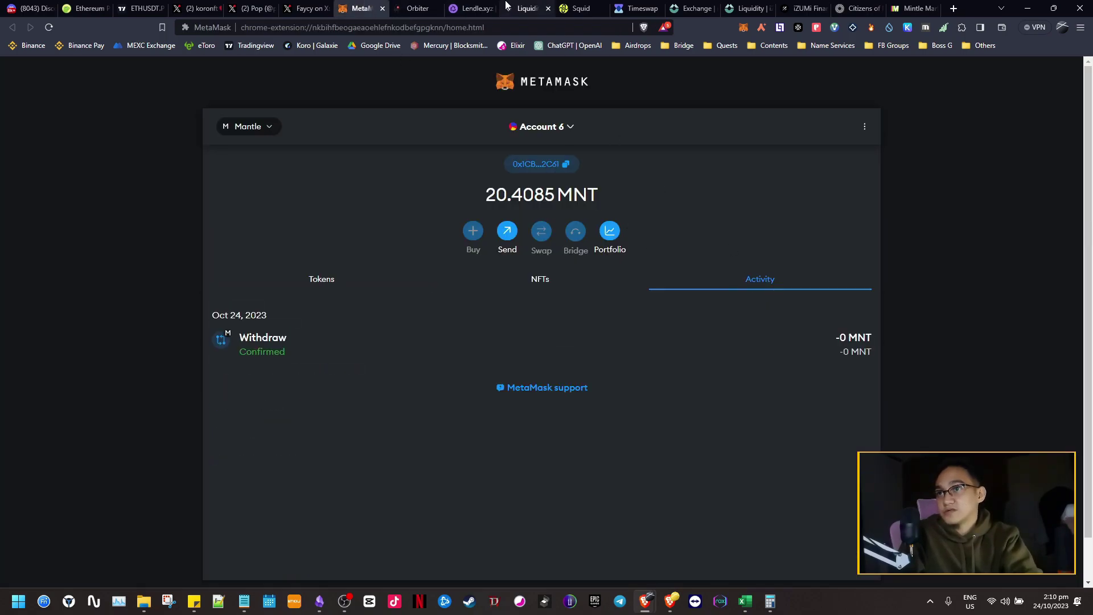
left_click(478, 9)
key("F5")
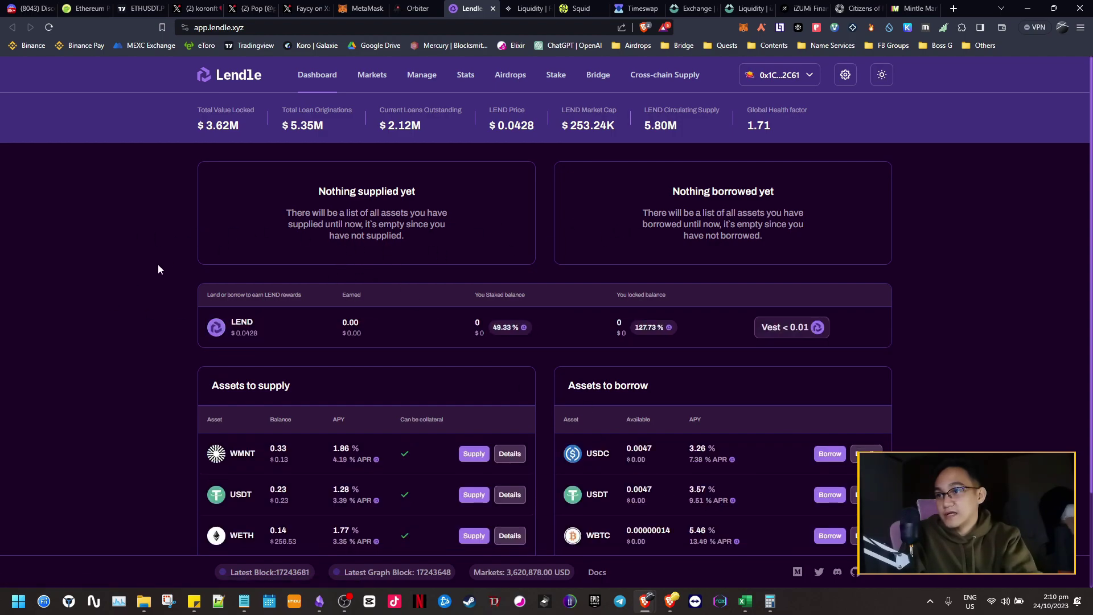
Switch to the Obsidian note, mark the Lendle WETH withdrawal task as done and return to the browser.
key("alt+Tab")
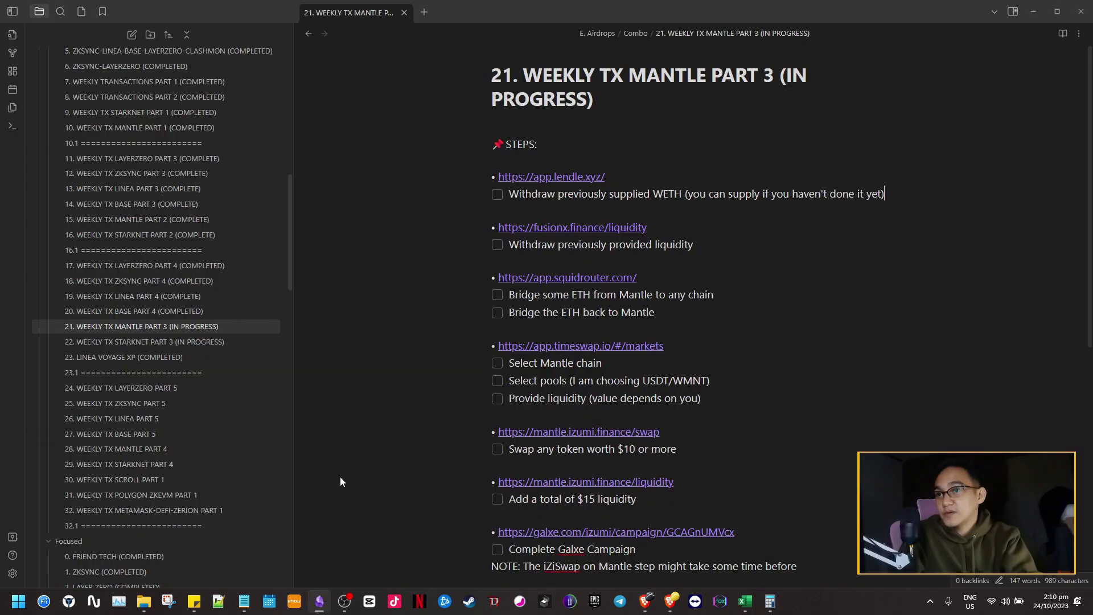
left_click(497, 195)
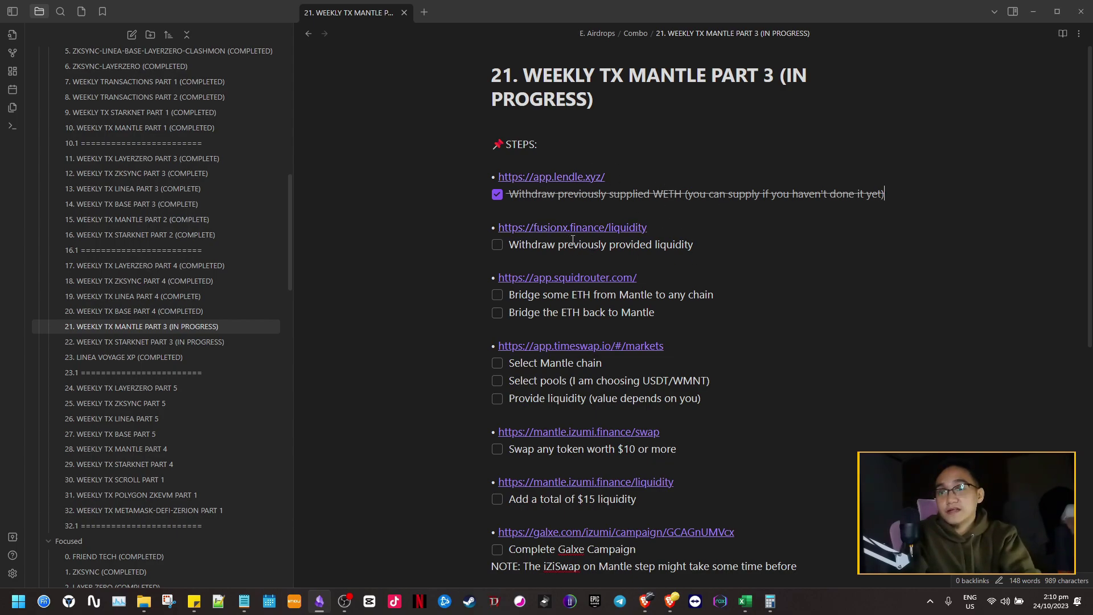
key("alt+Tab")
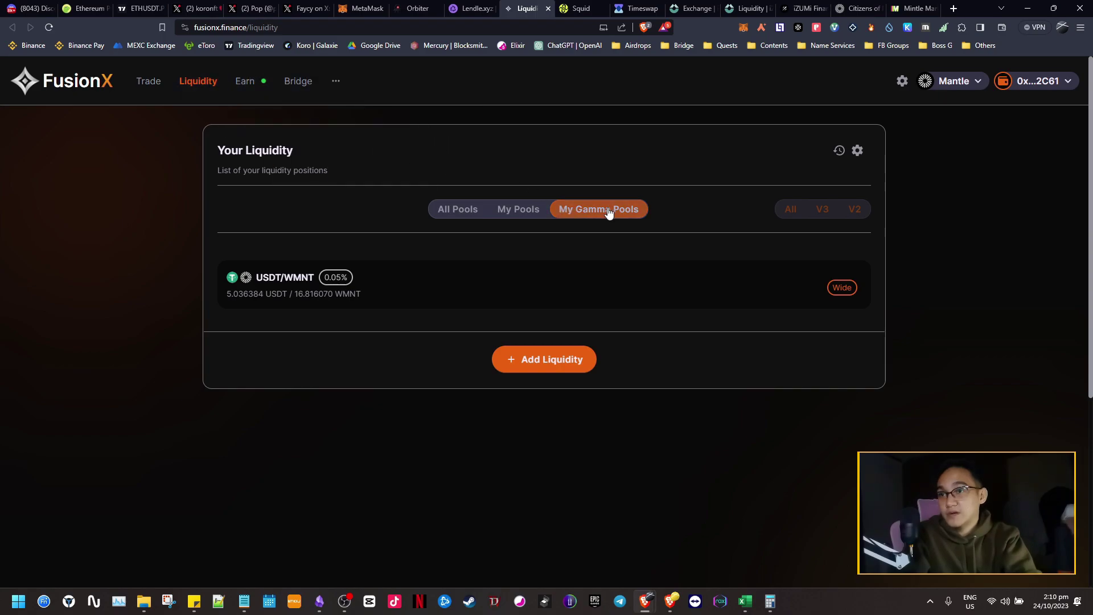
Find the USDT/WMNT position among the Gamma pools on FusionX and open its liquidity removal form.
left_click(462, 211)
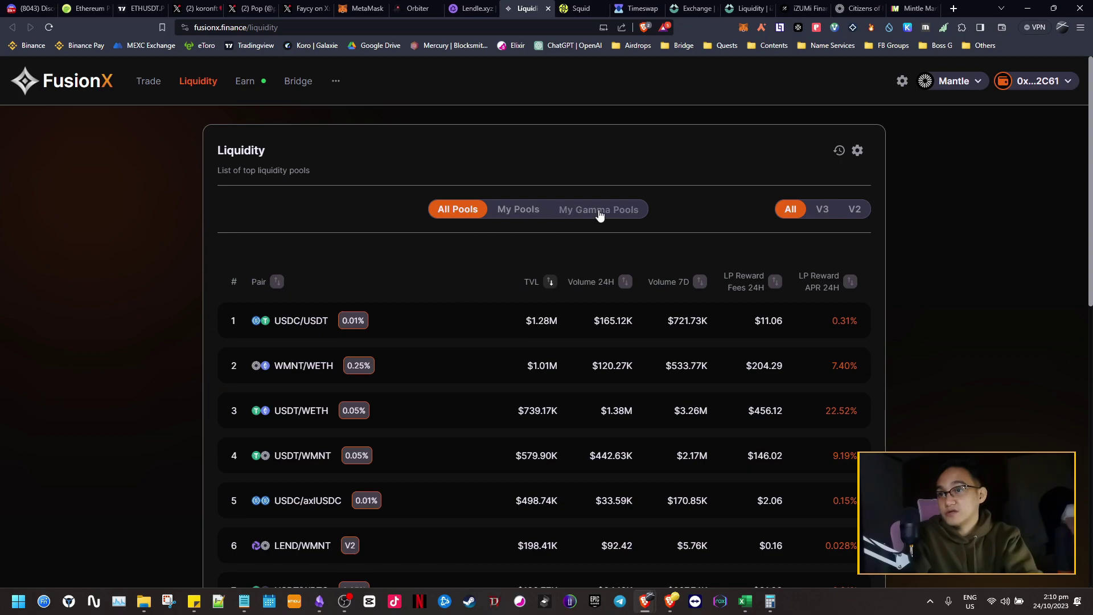
left_click(600, 211)
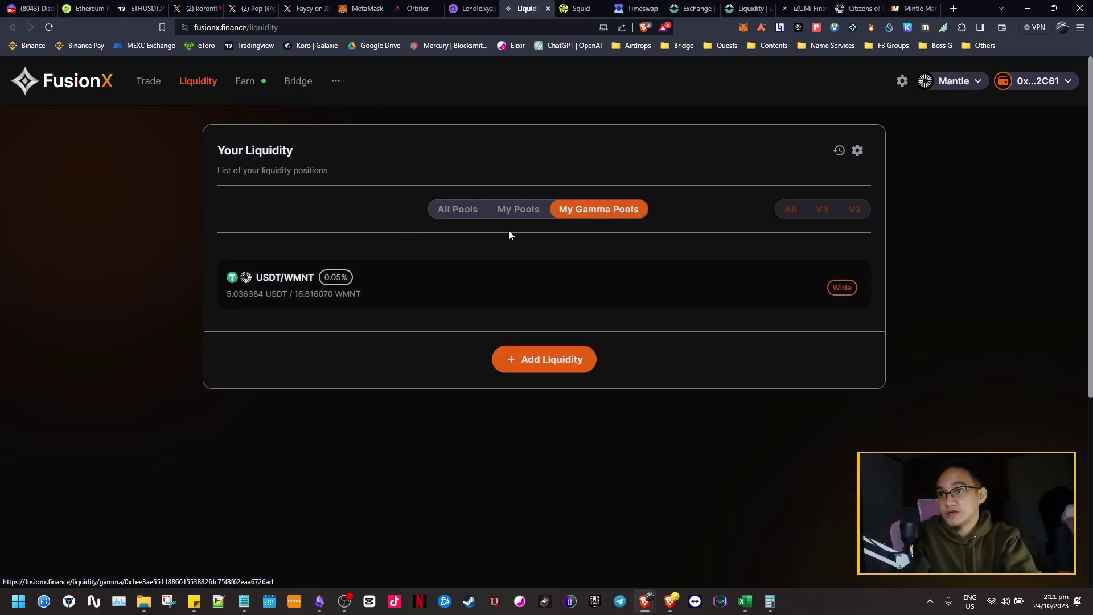
left_click(608, 295)
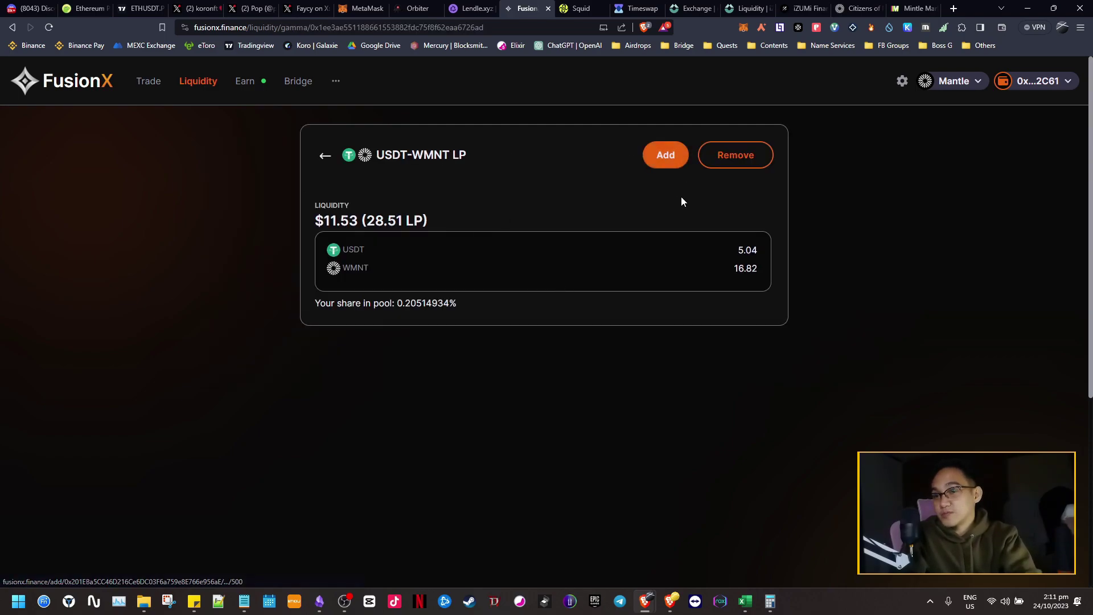
left_click(748, 160)
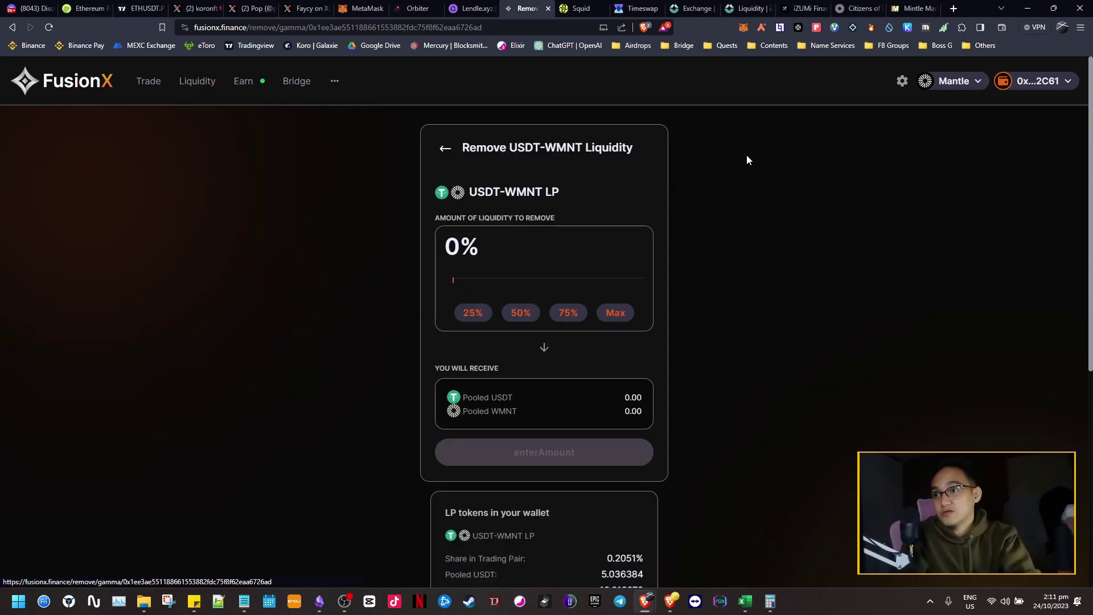
Remove 100% of the USDT-WMNT liquidity, confirm the transaction in MetaMask and dismiss the transaction messages.
left_click(615, 313)
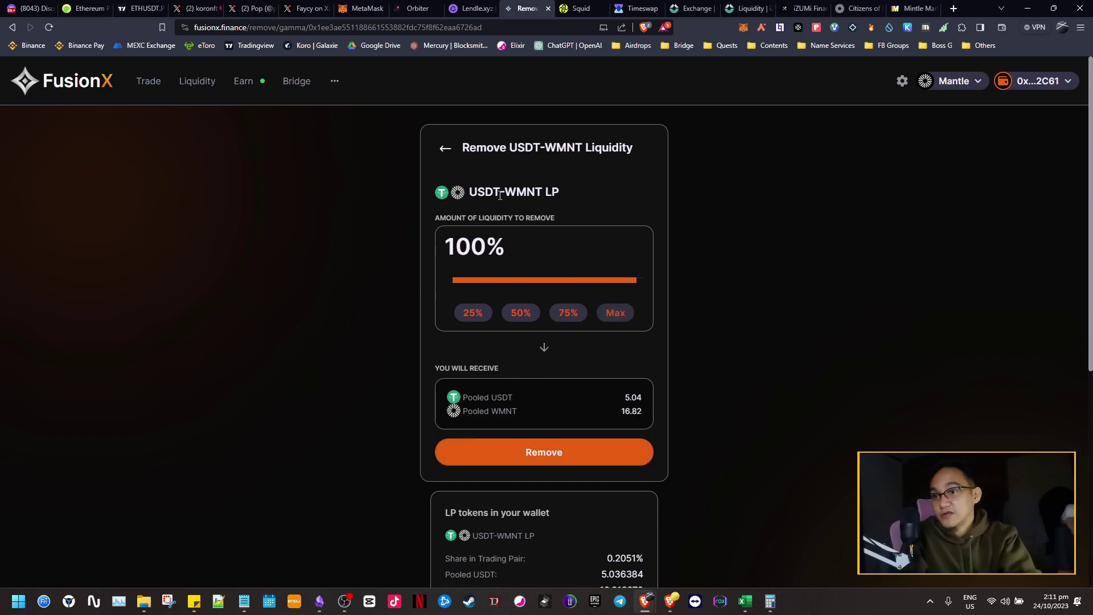
scroll(623, 334, "down", 2)
left_click(620, 342)
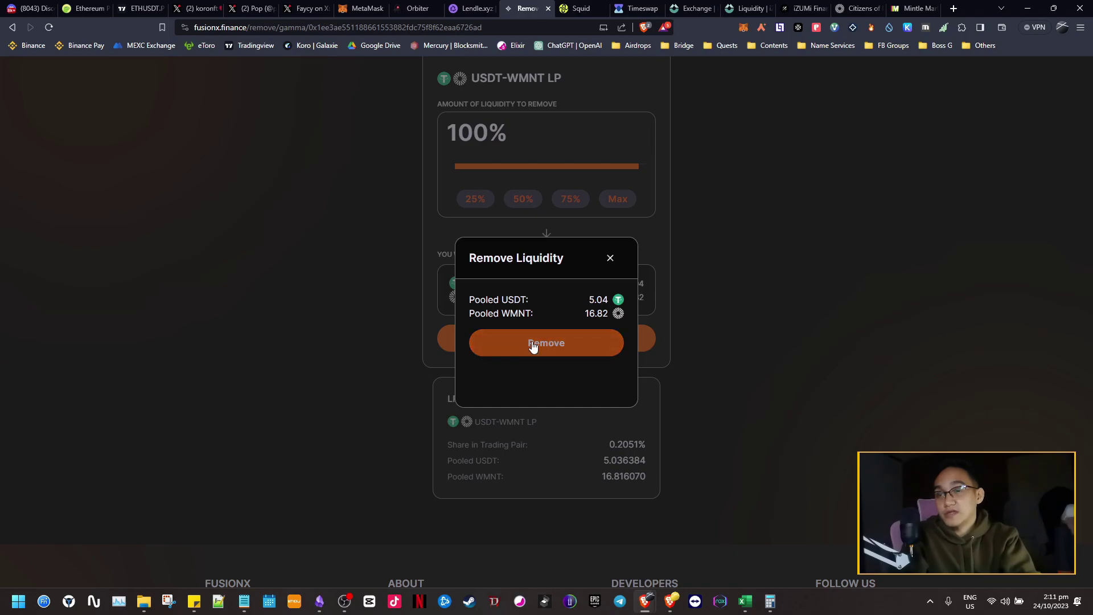
left_click(533, 344)
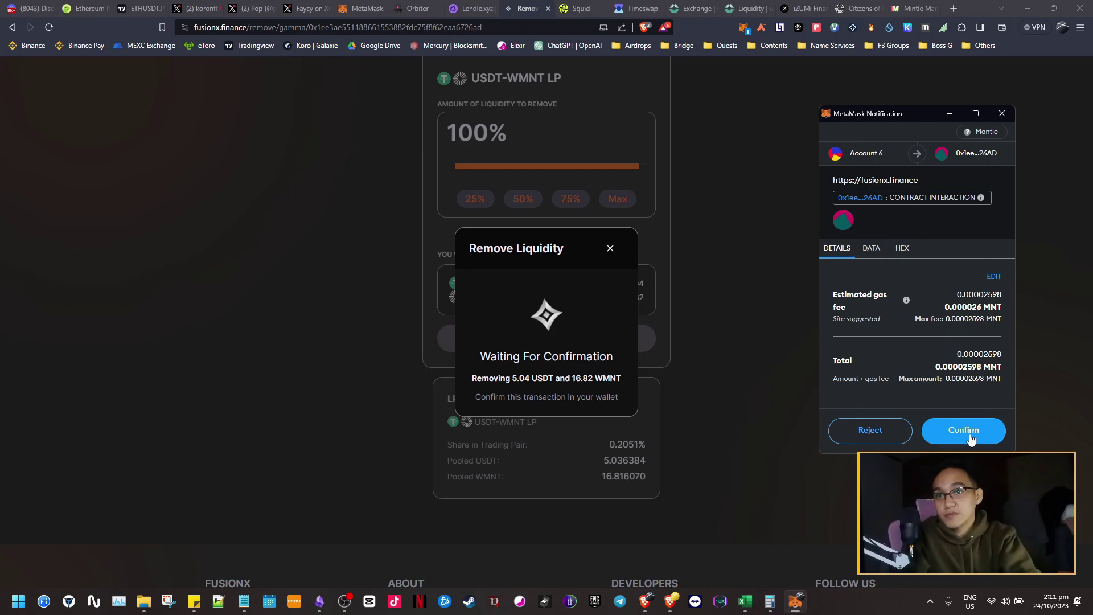
left_click(970, 435)
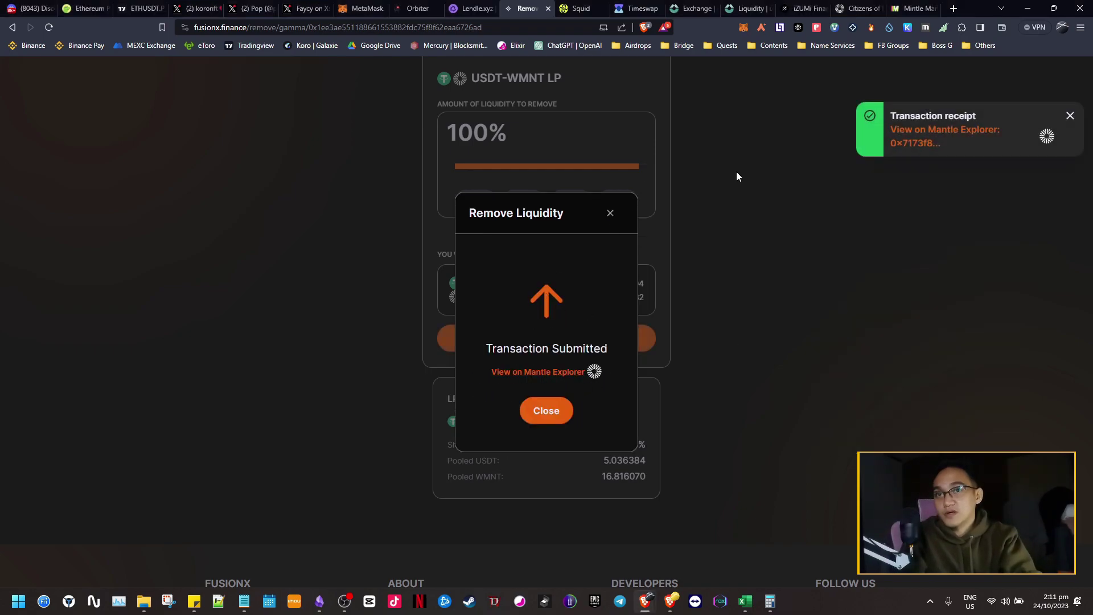
left_click(1071, 115)
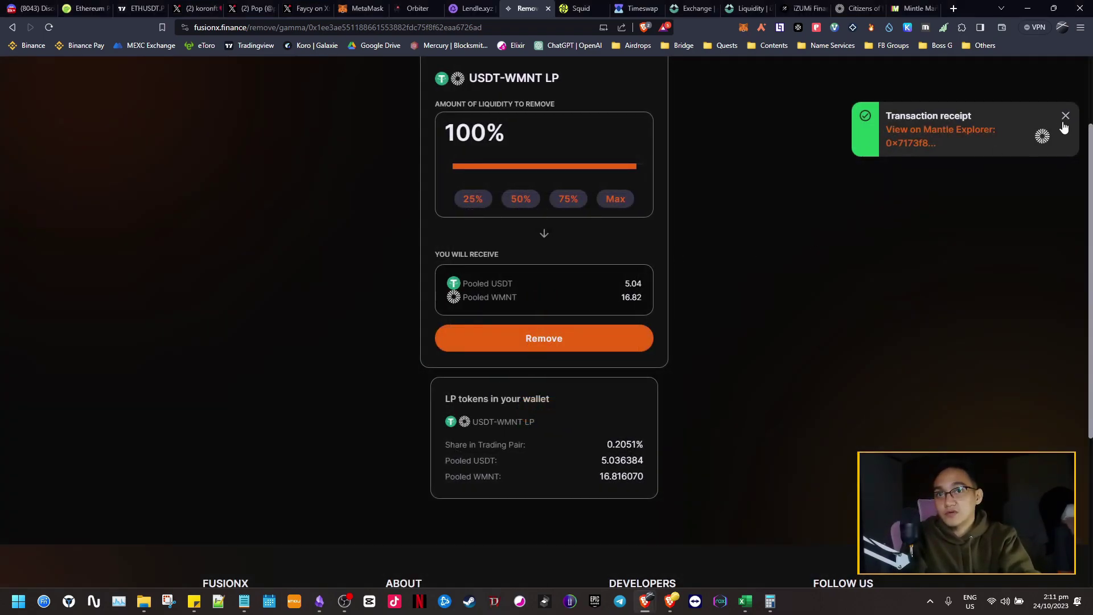
left_click(1064, 119)
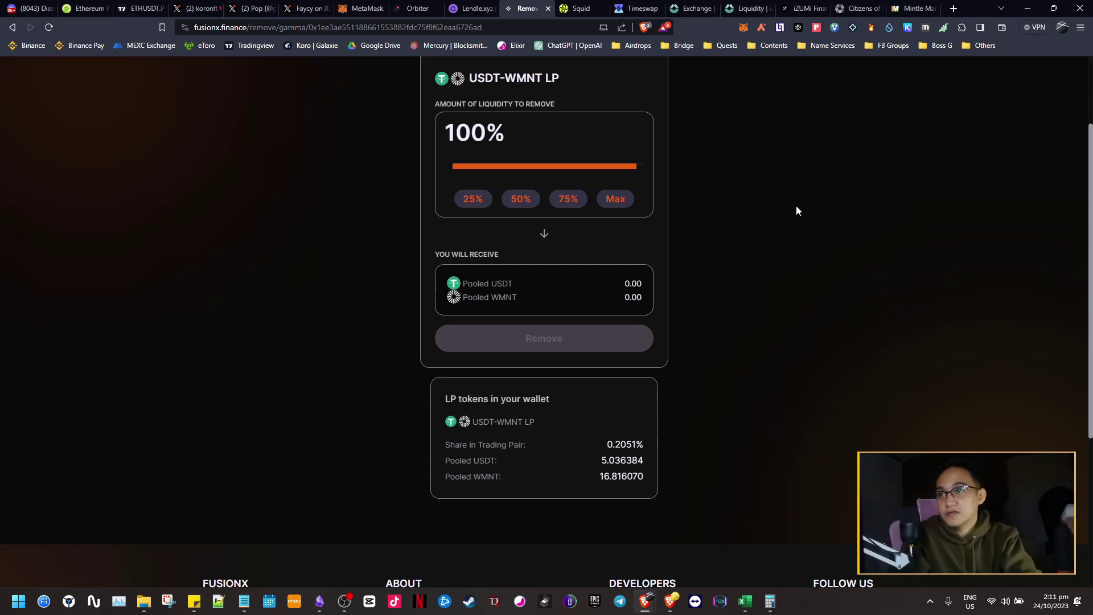
scroll(802, 219, "up", 2)
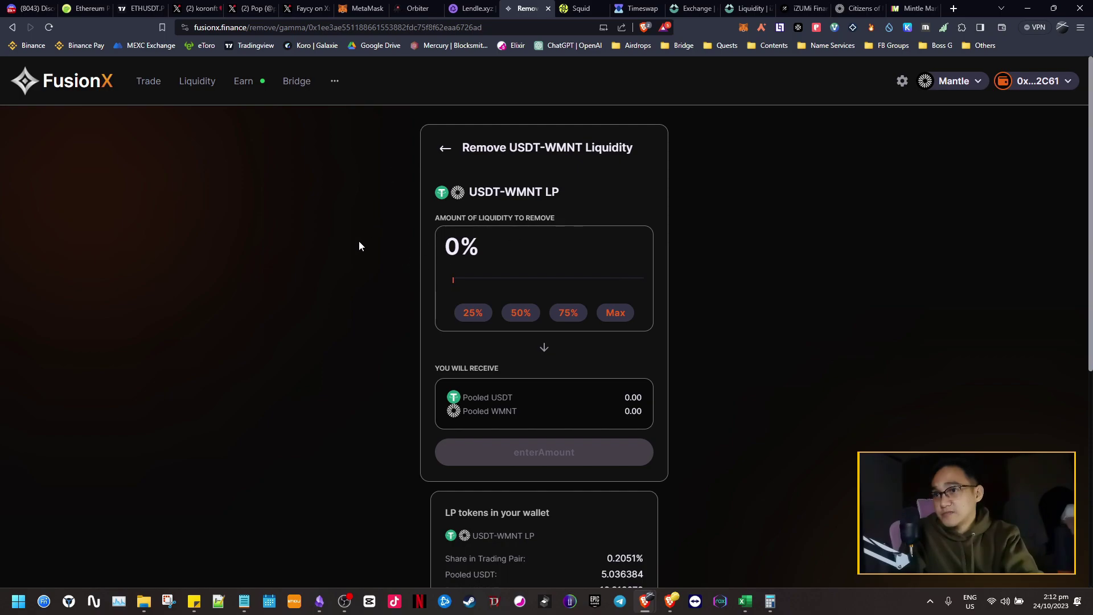
Check the removal in MetaMask's activity and examine the wallet's Mantle token balances on DeBank.
left_click(362, 8)
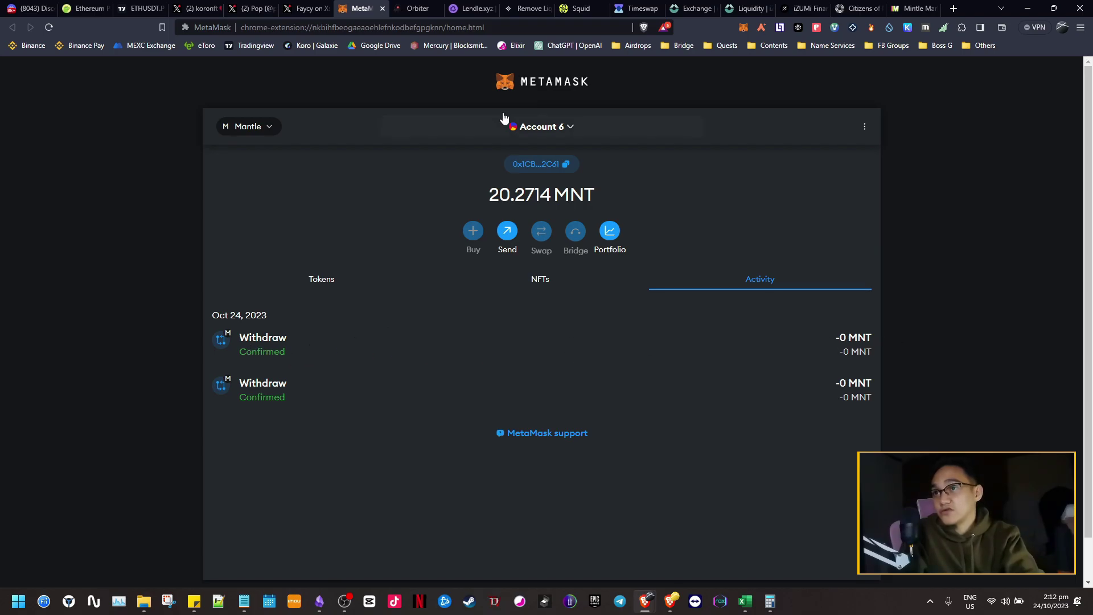
left_click(671, 601)
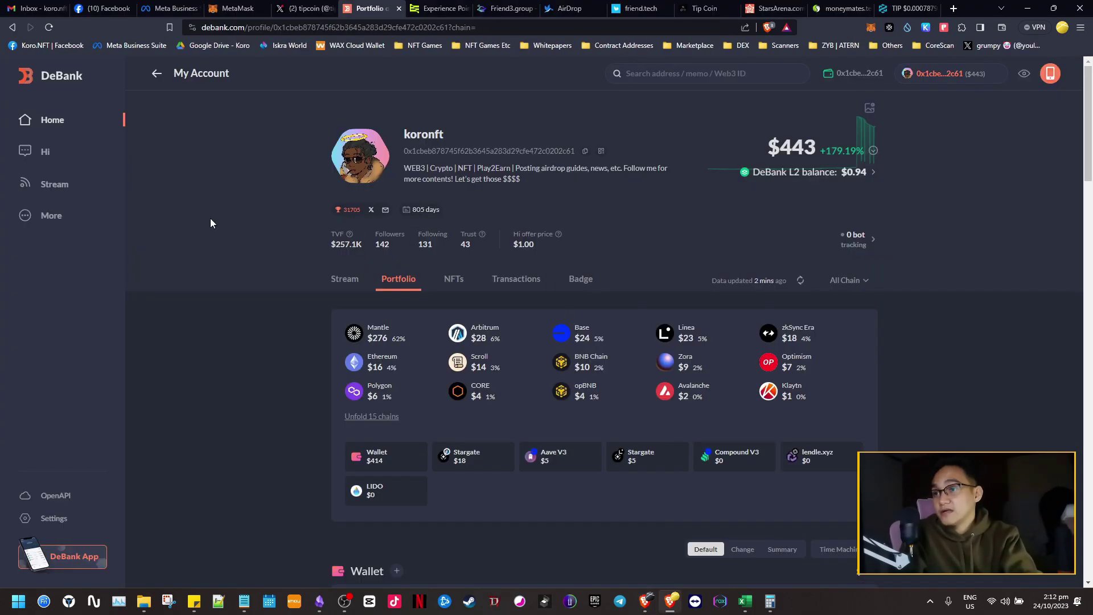
left_click(393, 337)
scroll(278, 238, "down", 7)
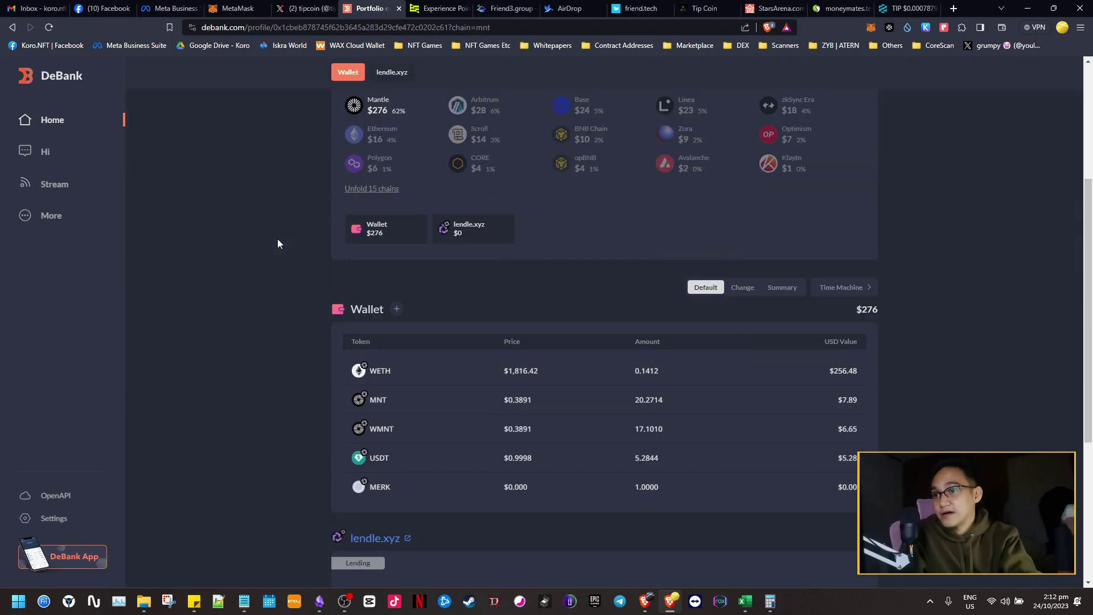
scroll(364, 250, "up", 1)
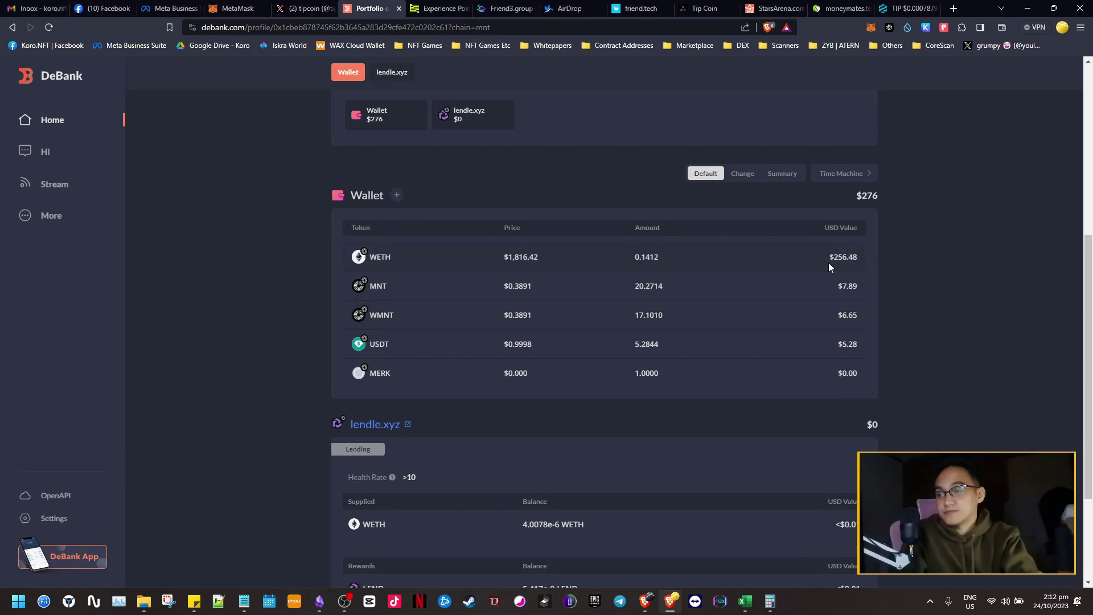
Mark the FusionX liquidity withdrawal task as done in the Obsidian note and switch to Squid in the browser.
key("alt+Tab")
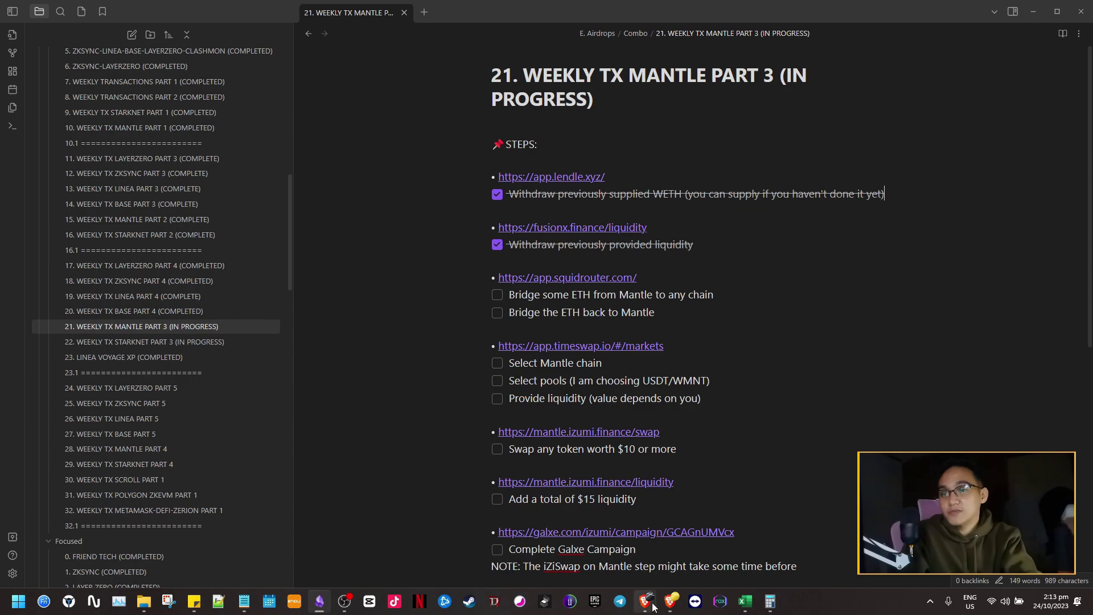
mouse_move(646, 601)
left_click(728, 542)
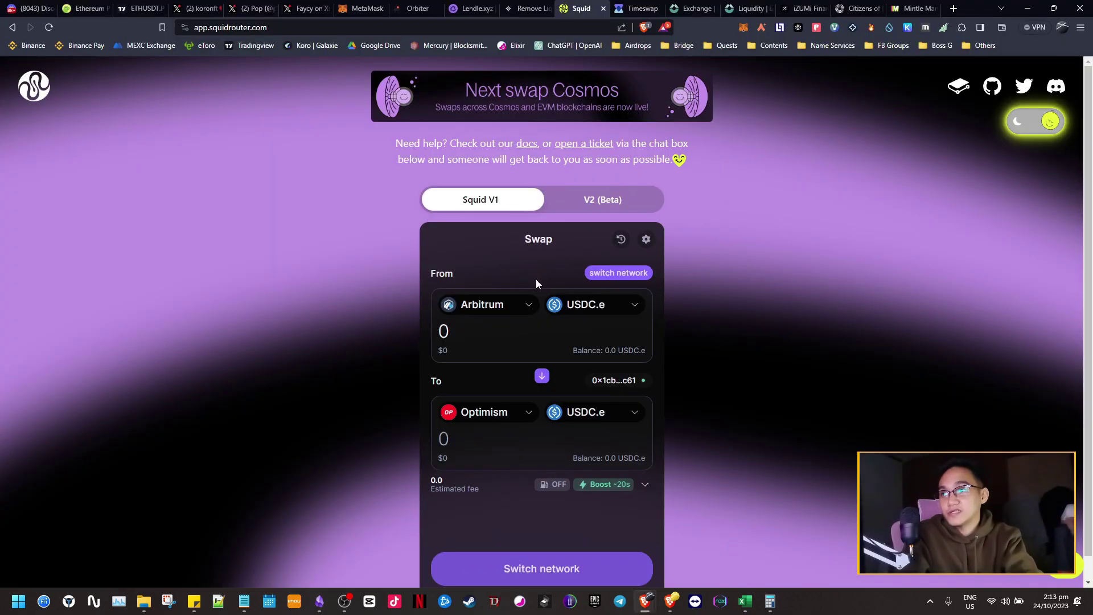
Set the Squid swap to go from the Mantle chain to the Scroll chain.
left_click(529, 304)
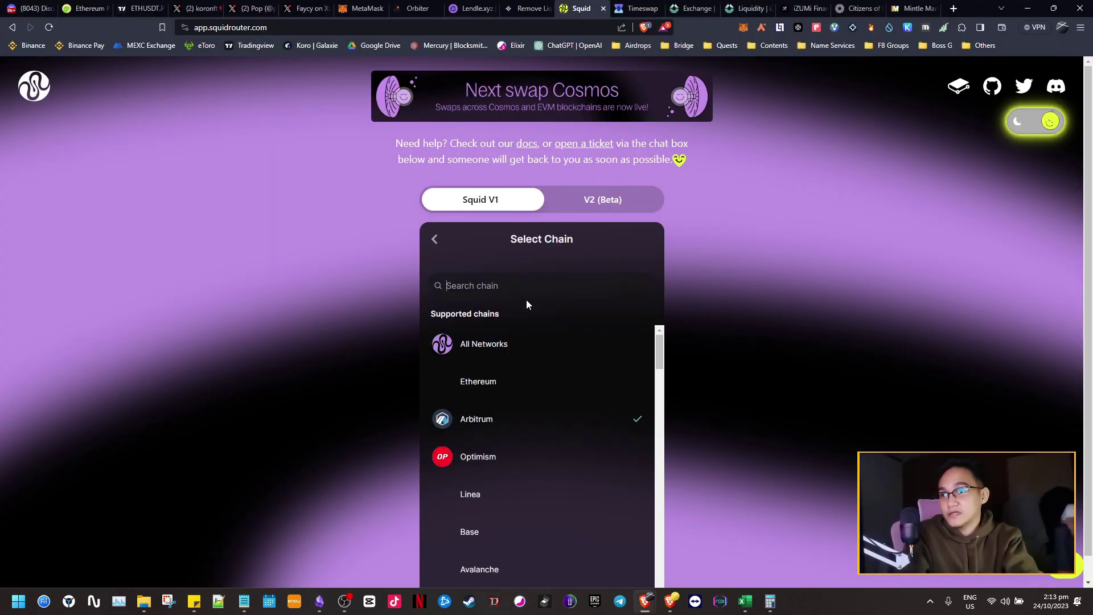
left_click(517, 288)
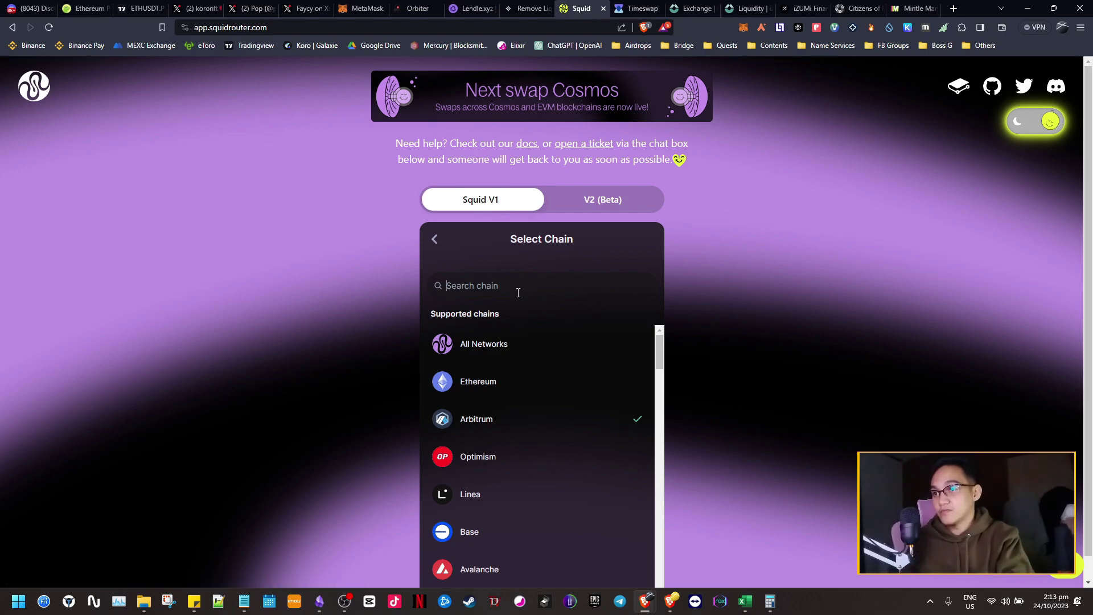
type("man")
left_click(511, 386)
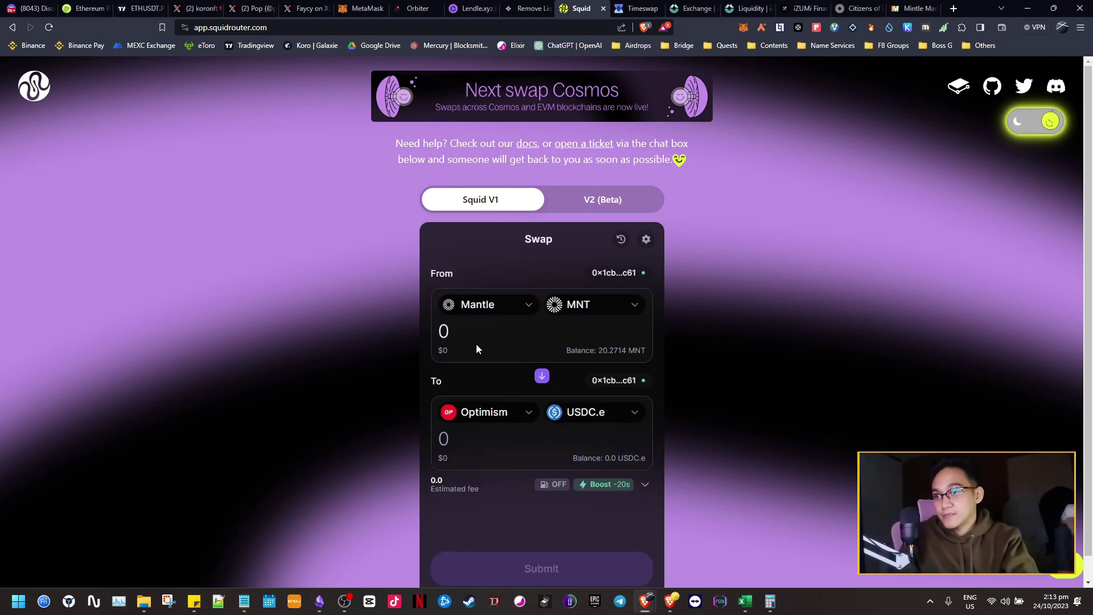
left_click(512, 416)
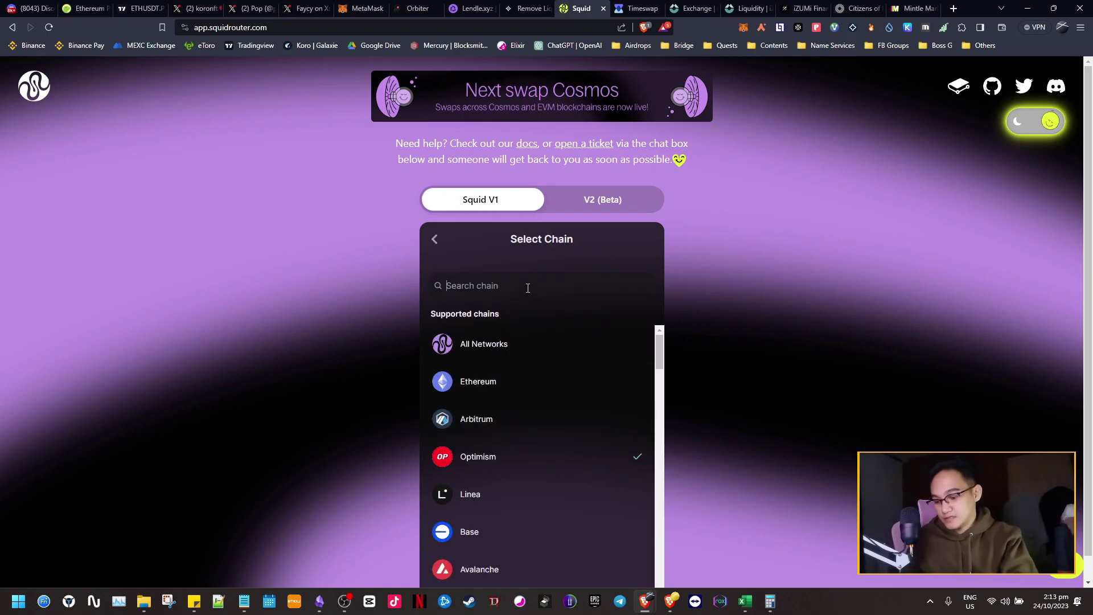
type("scro")
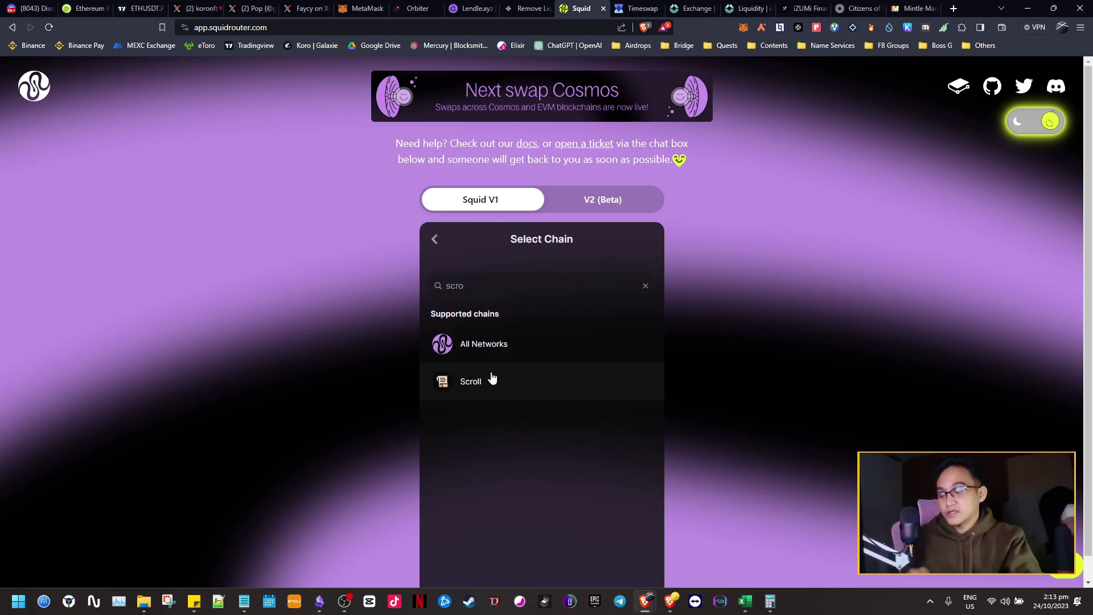
left_click(491, 376)
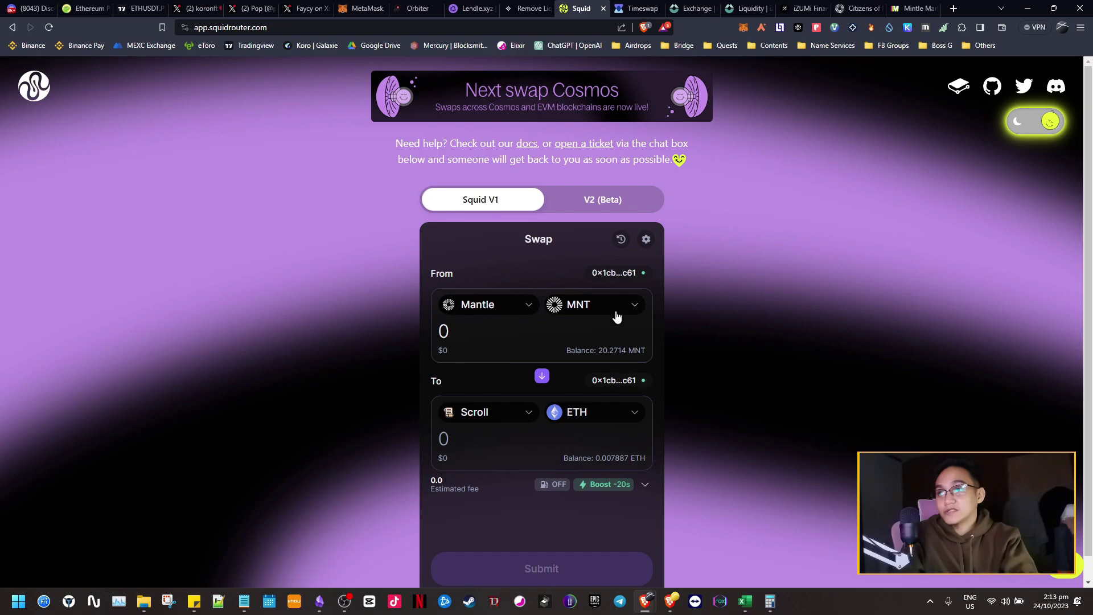
Choose WETH as the Mantle token to send and set the bridge amount to 0.05.
left_click(638, 306)
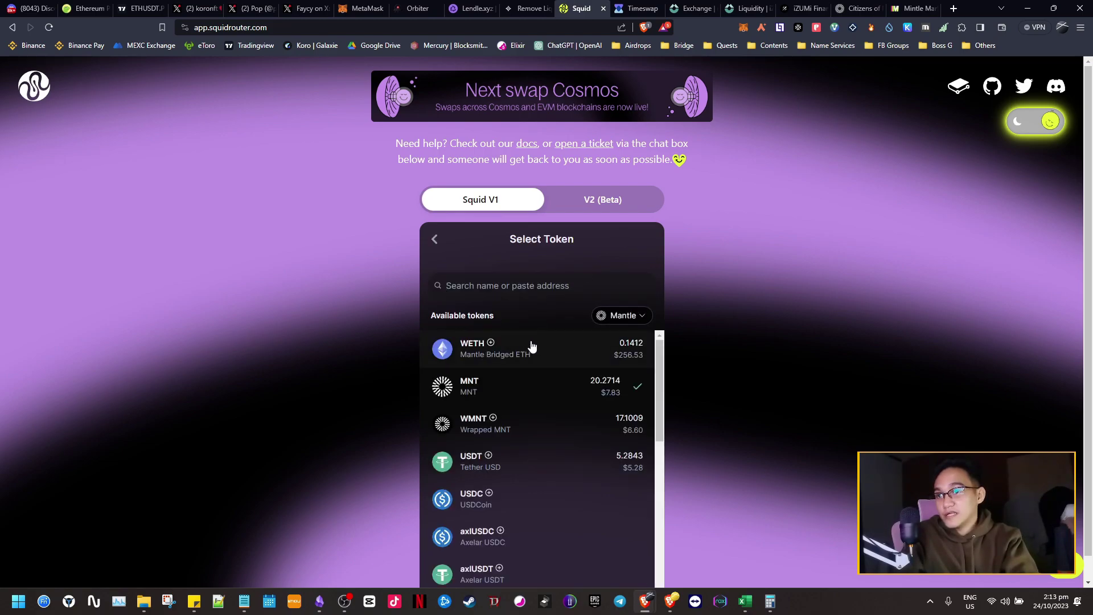
left_click(583, 348)
left_click(638, 386)
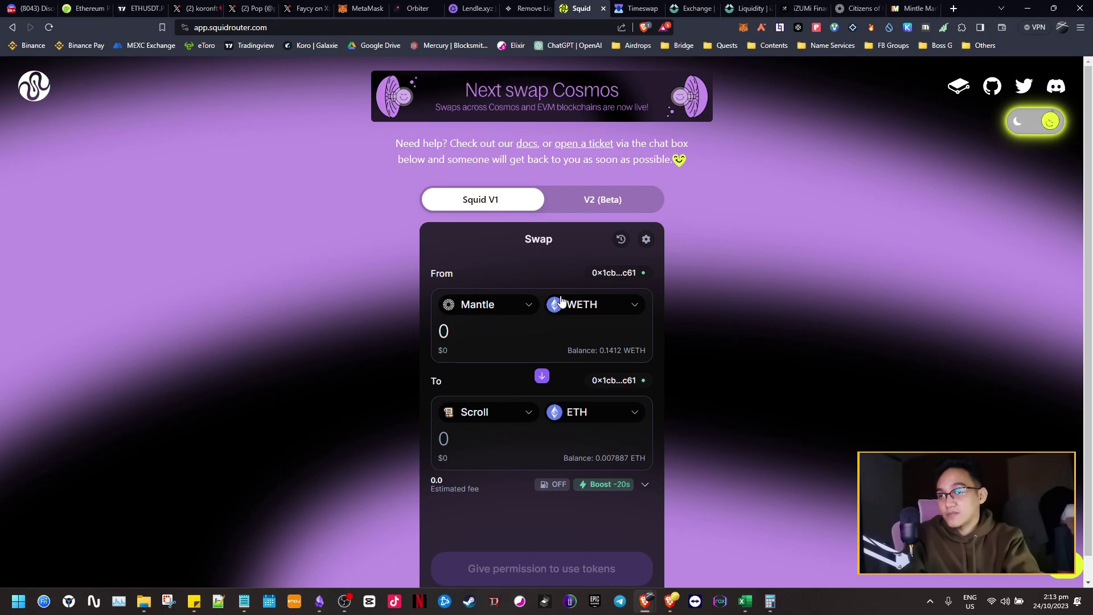
type("0")
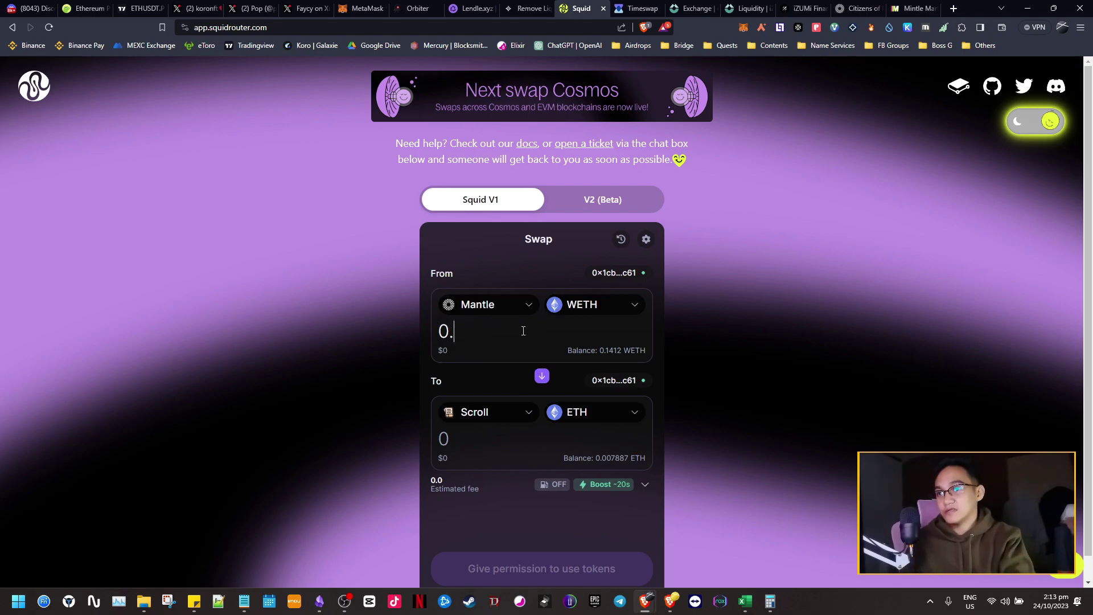
type(".1")
key("BackSpace")
type("045")
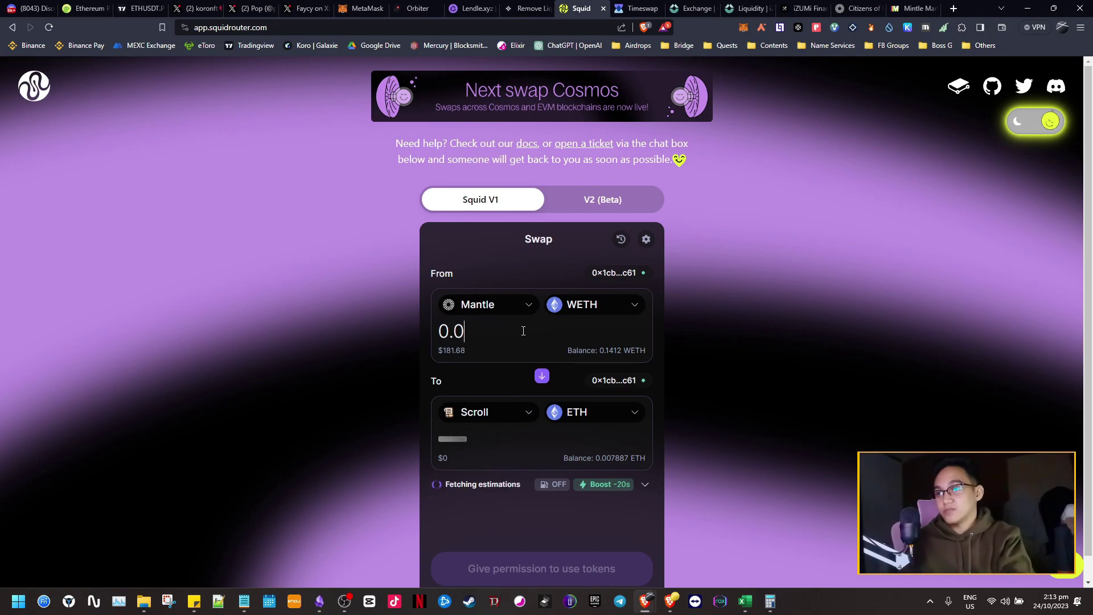
key("BackSpace")
key("BackSpace")
type("5")
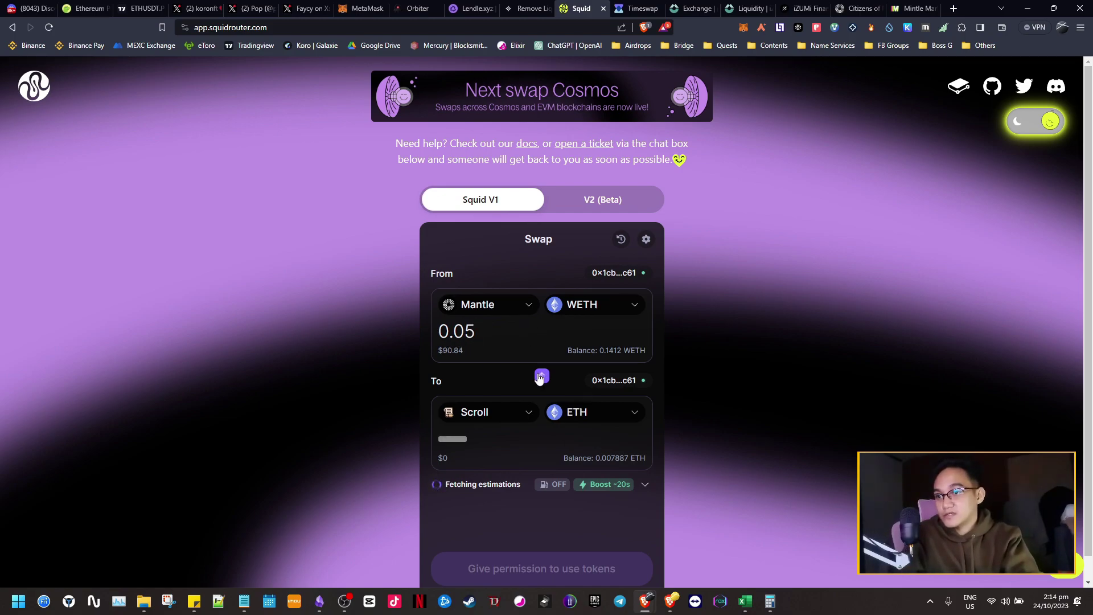
scroll(525, 428, "down", 1)
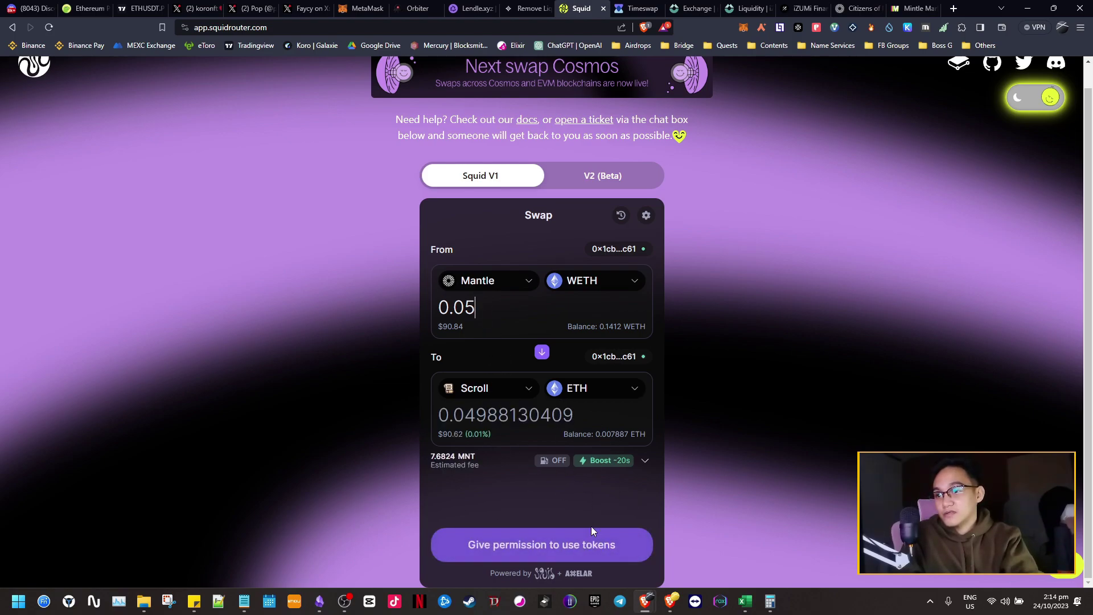
Approve the 0.05 WETH spending cap in MetaMask, then submit and confirm the bridge from Mantle to Scroll.
left_click(619, 530)
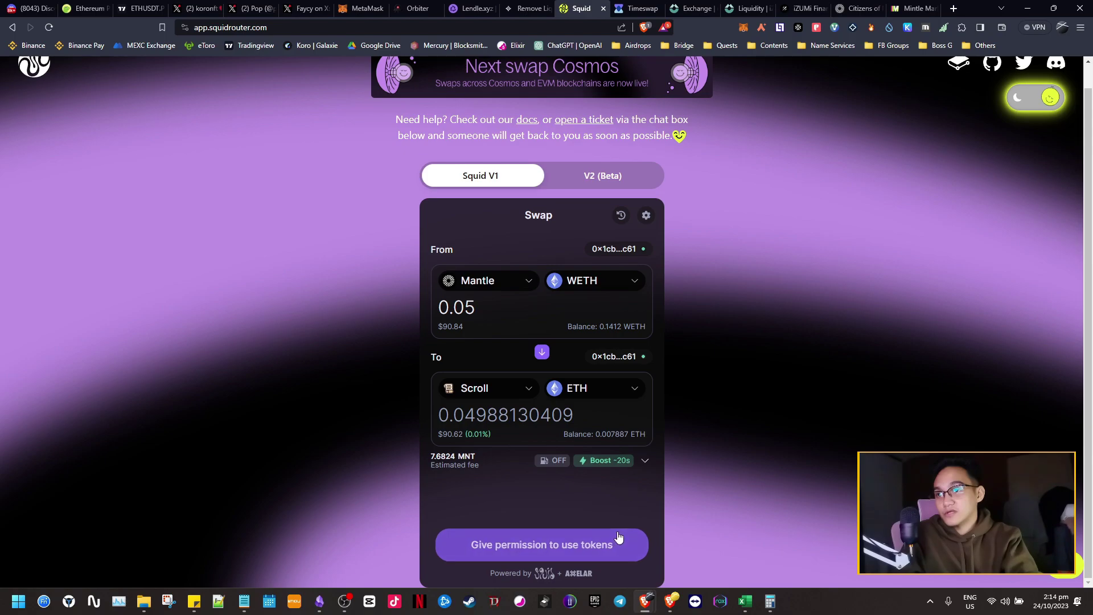
scroll(1039, 247, "down", 1)
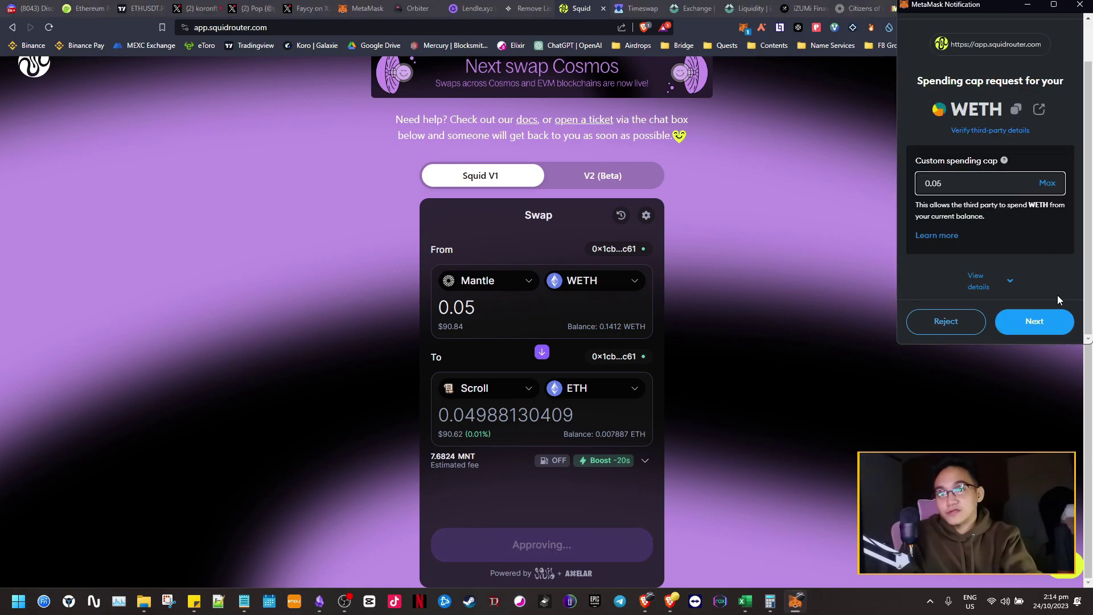
left_click(1050, 326)
left_click(1036, 327)
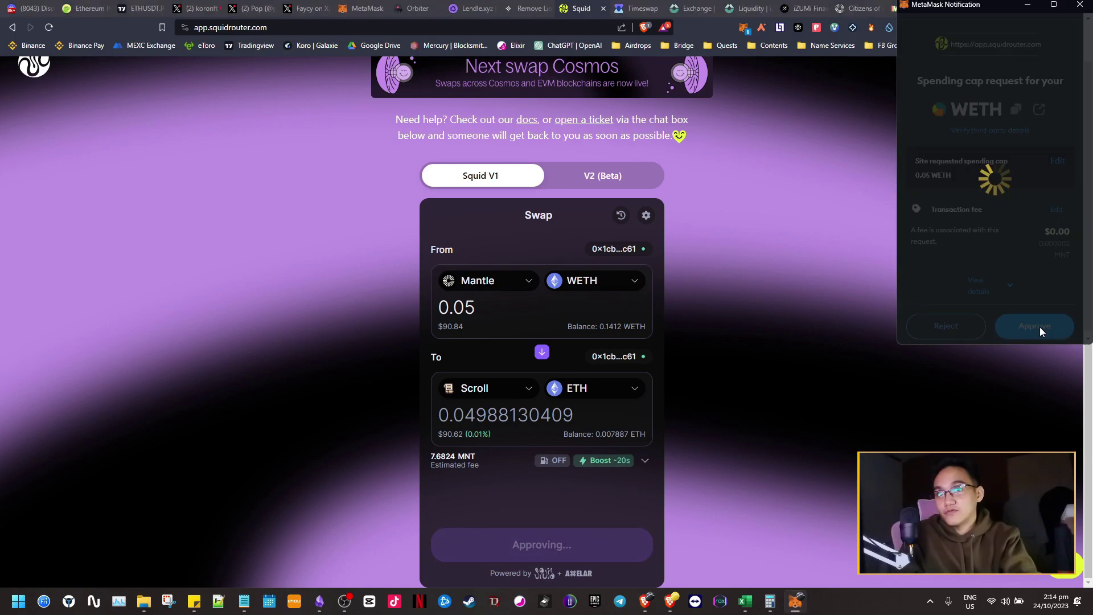
left_click(597, 548)
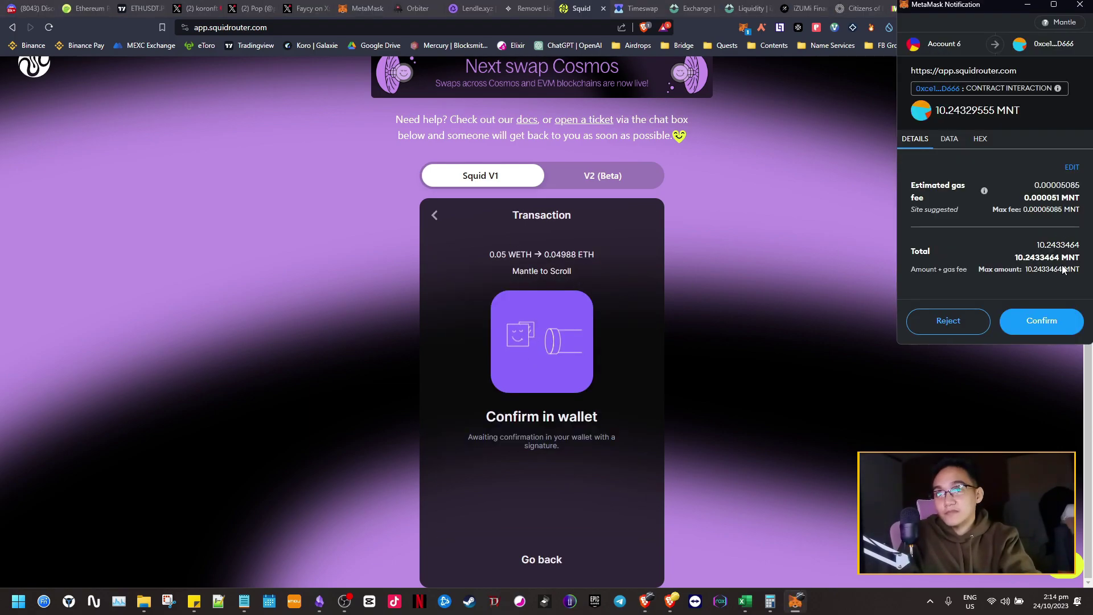
left_click(1046, 320)
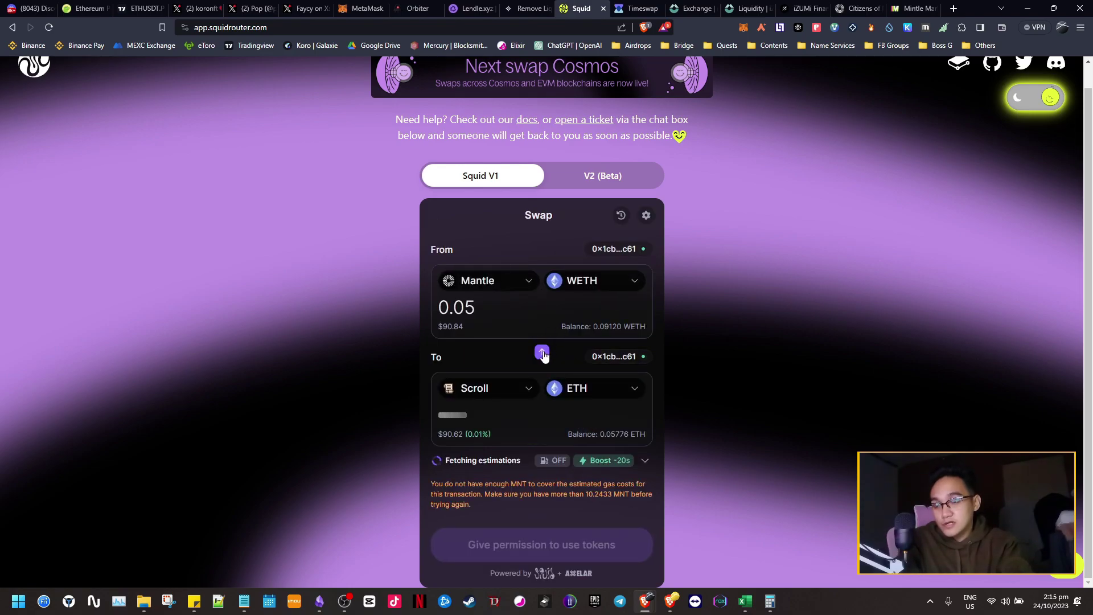
Reverse the bridge to send 0.05 ETH from Scroll to Mantle WETH, switching the wallet network to Scroll and confirming the transaction.
left_click(543, 353)
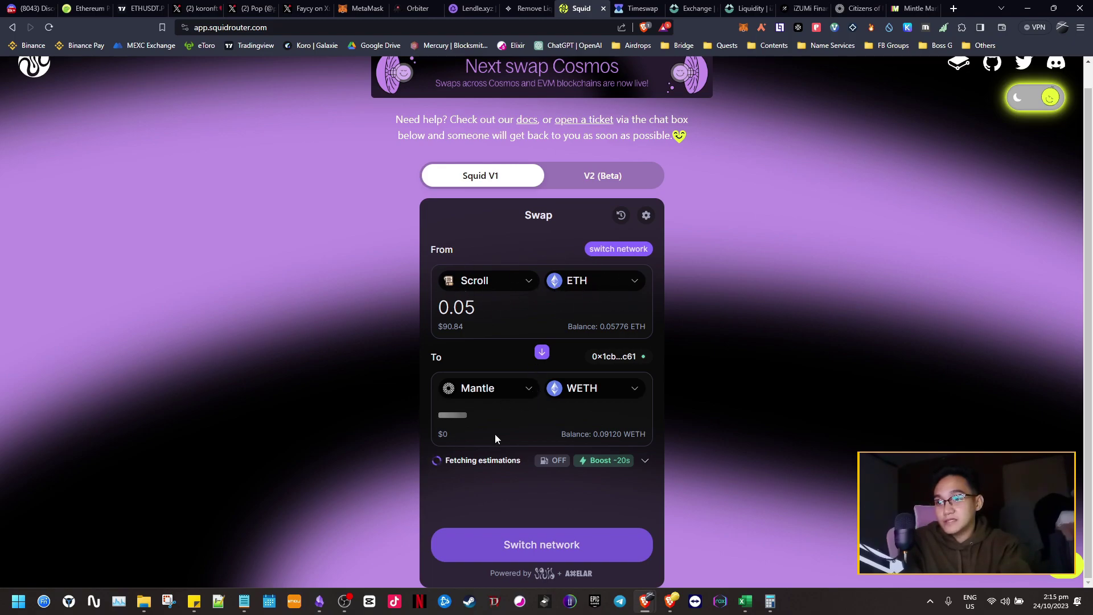
left_click(563, 554)
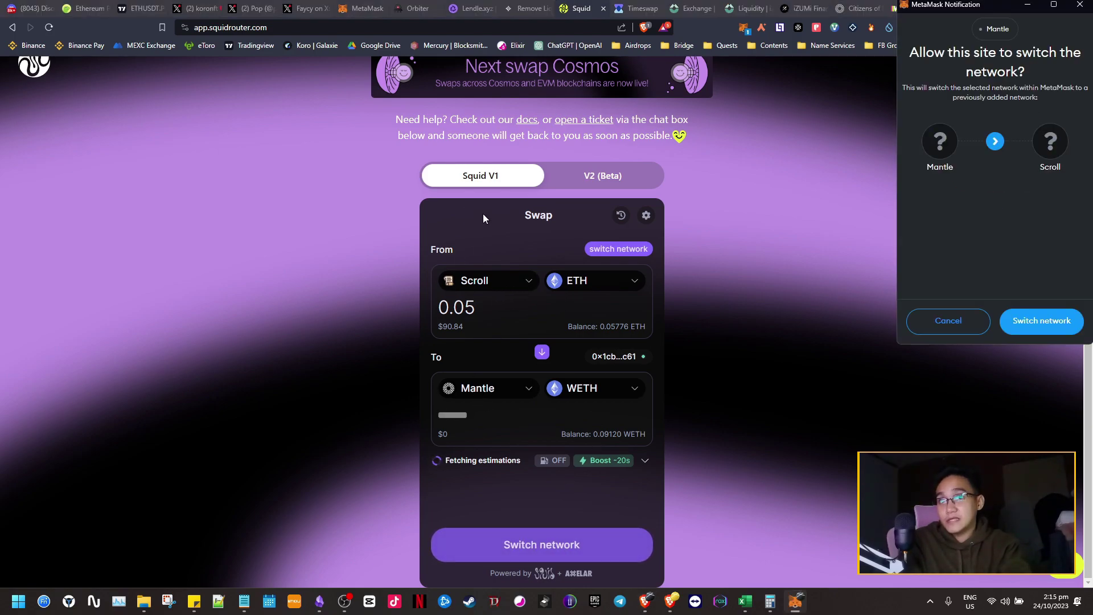
left_click(1048, 324)
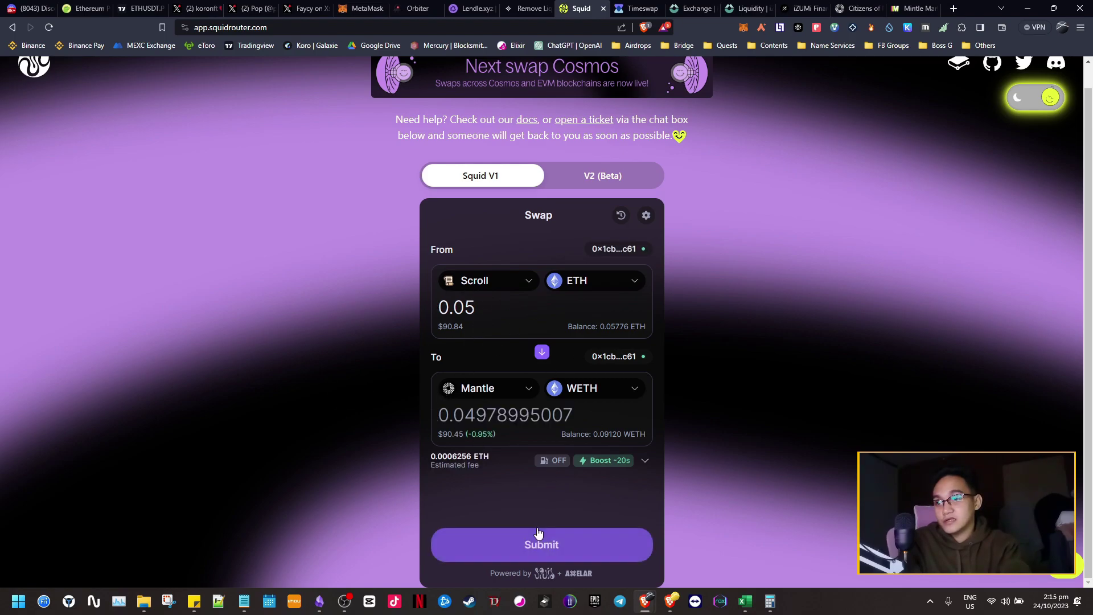
left_click(589, 556)
left_click(1046, 309)
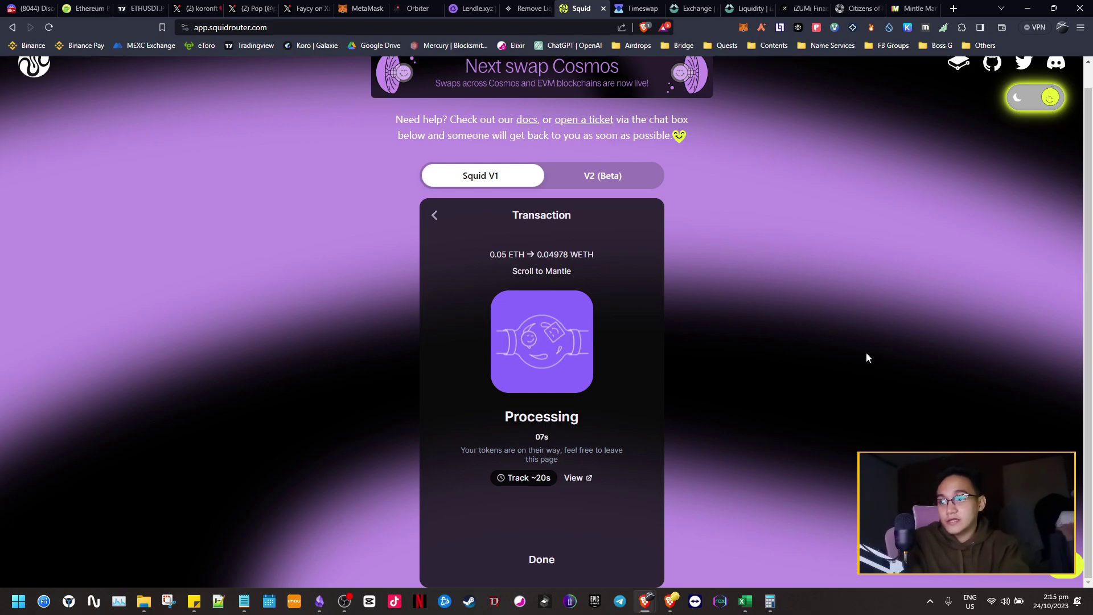
Review the Squid bridging tasks in the Obsidian note and return to Squid in the browser.
left_click(319, 602)
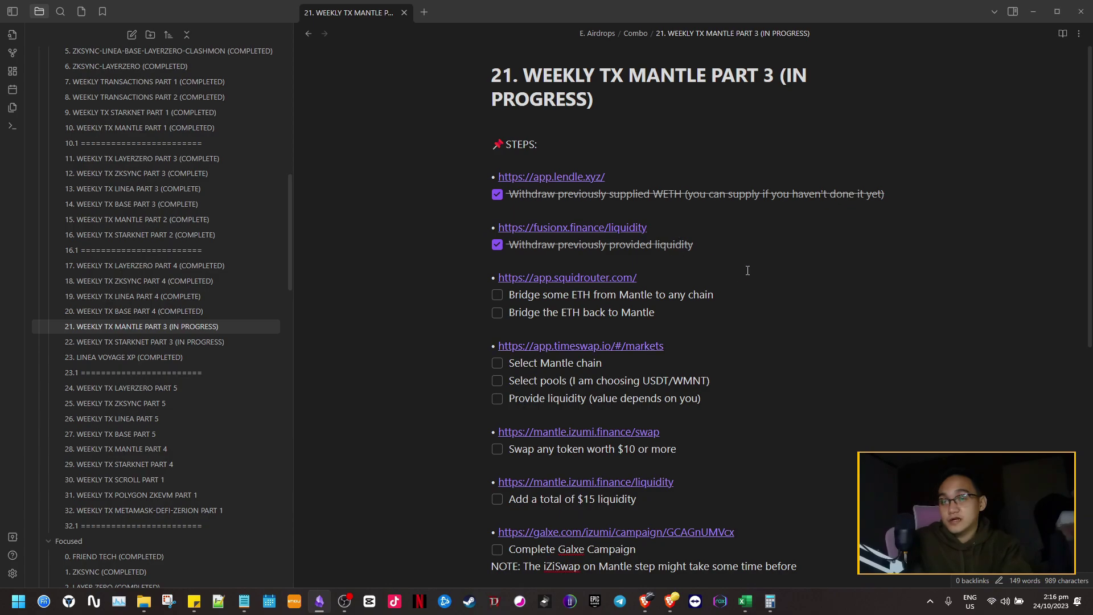
left_click(743, 291)
left_click_drag(669, 294, 714, 295)
left_click_drag(621, 295, 714, 294)
left_click(734, 292)
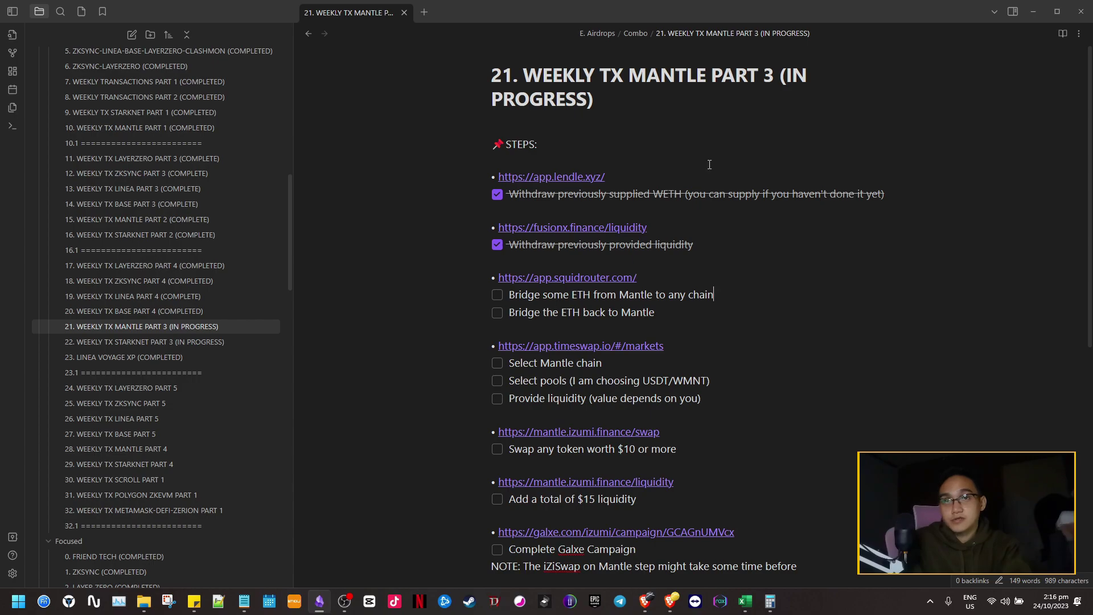
left_click(1033, 12)
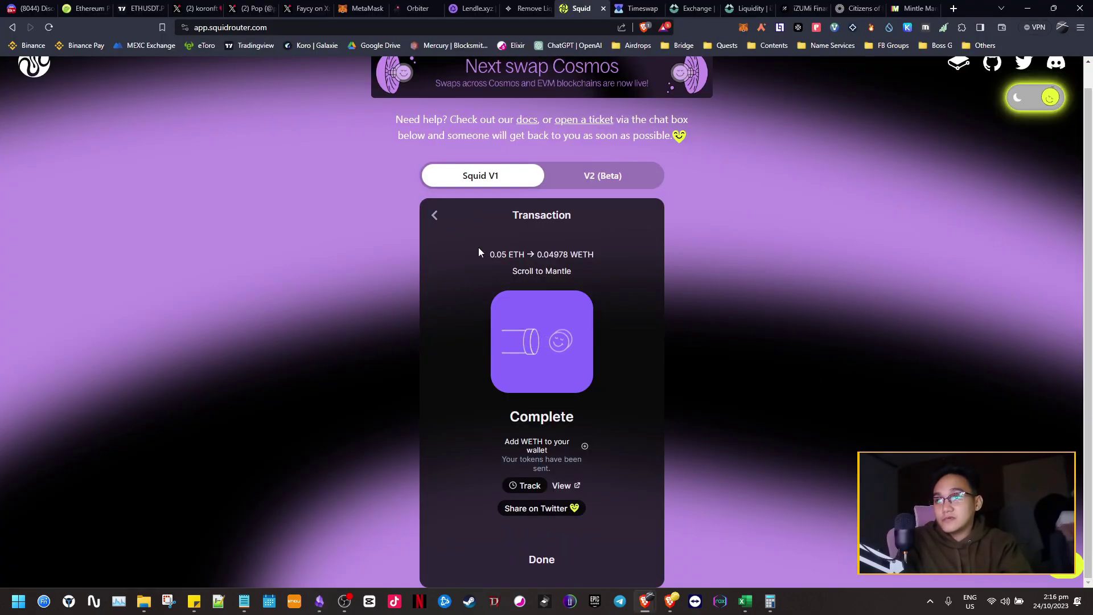
Leave Squid's transaction view and switch MetaMask from Scroll to the Mantle network to check its activity.
left_click(435, 215)
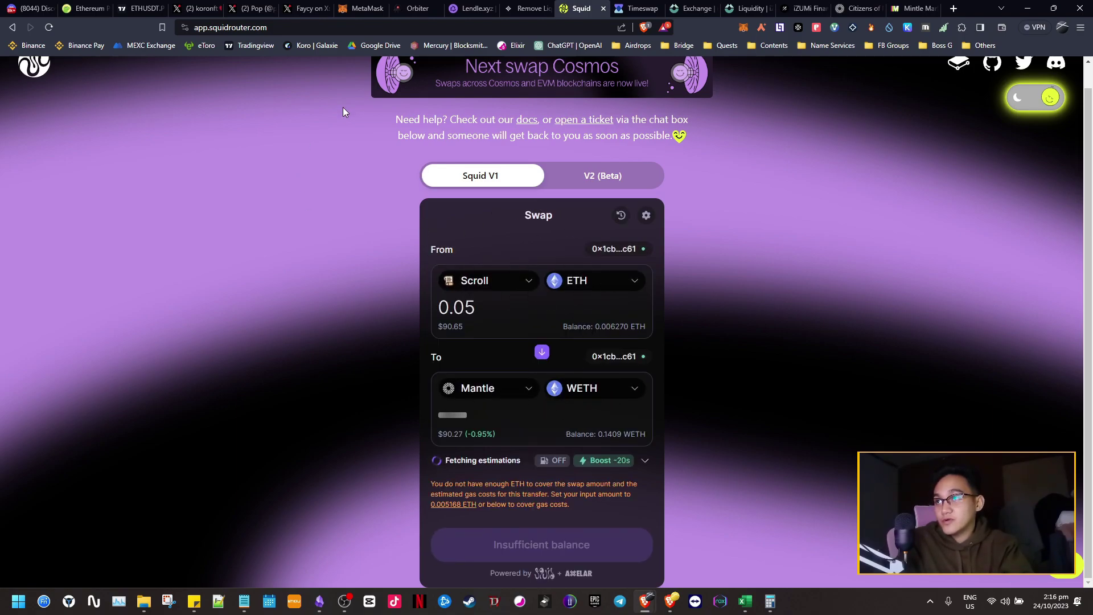
left_click(360, 5)
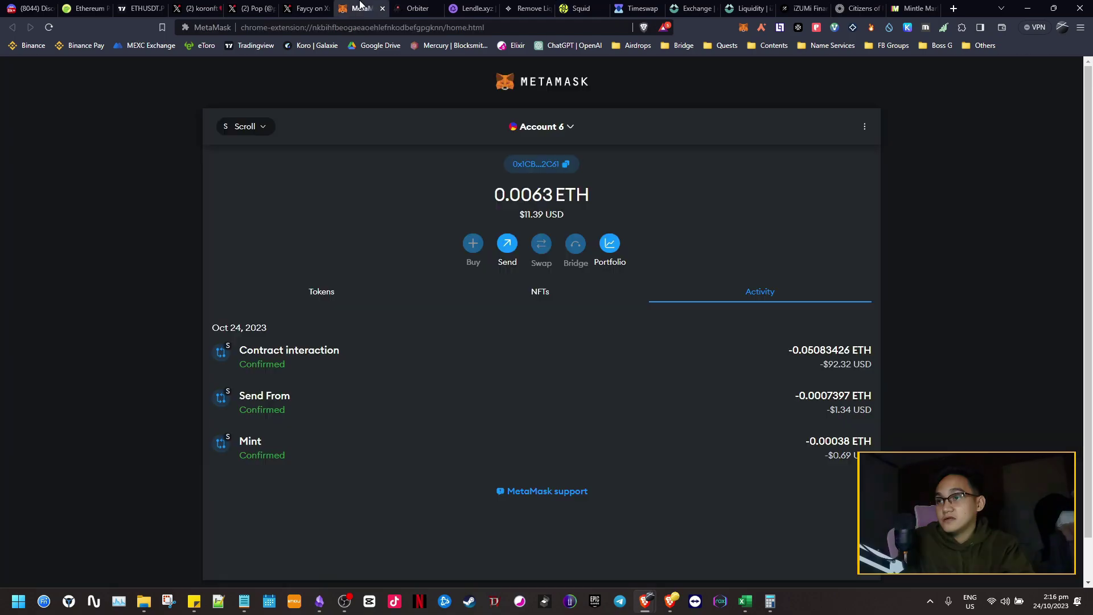
left_click(254, 125)
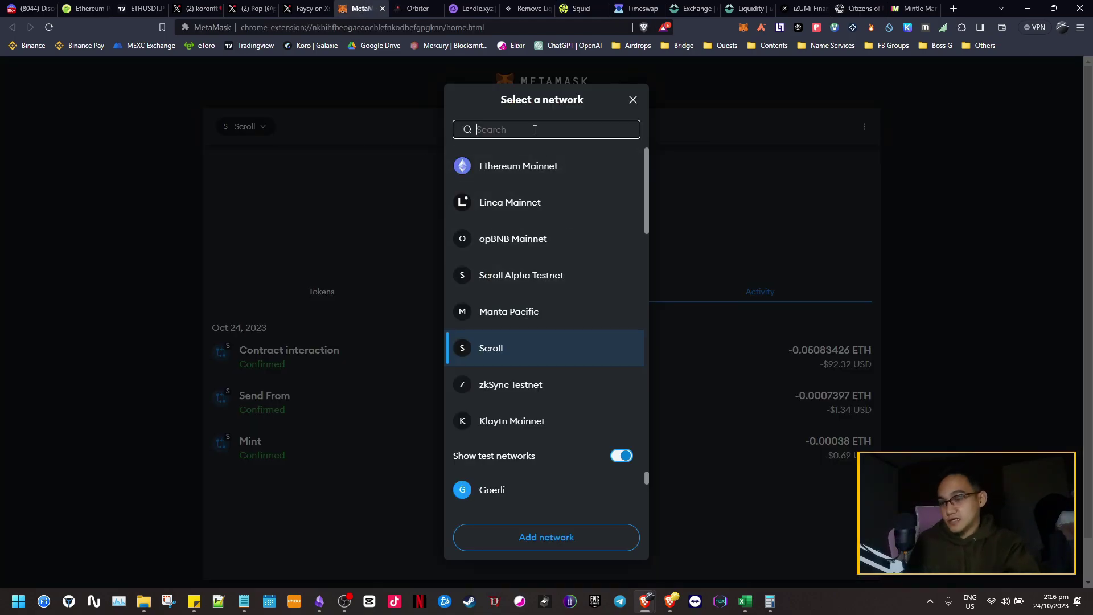
type("mantk")
key("BackSpace")
key("BackSpace")
key("BackSpace")
type("n")
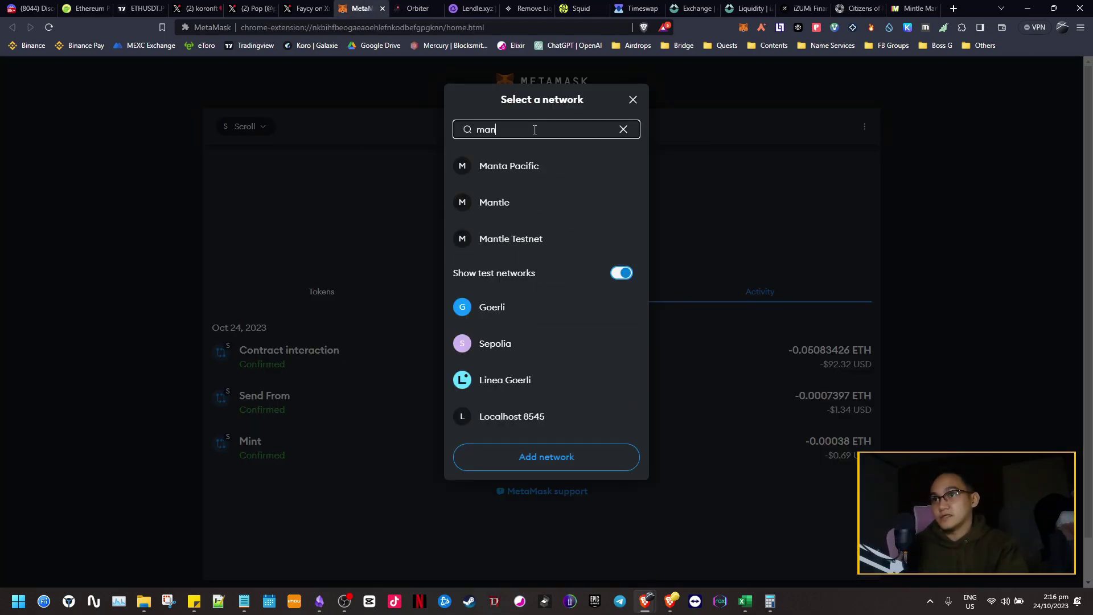
left_click(539, 181)
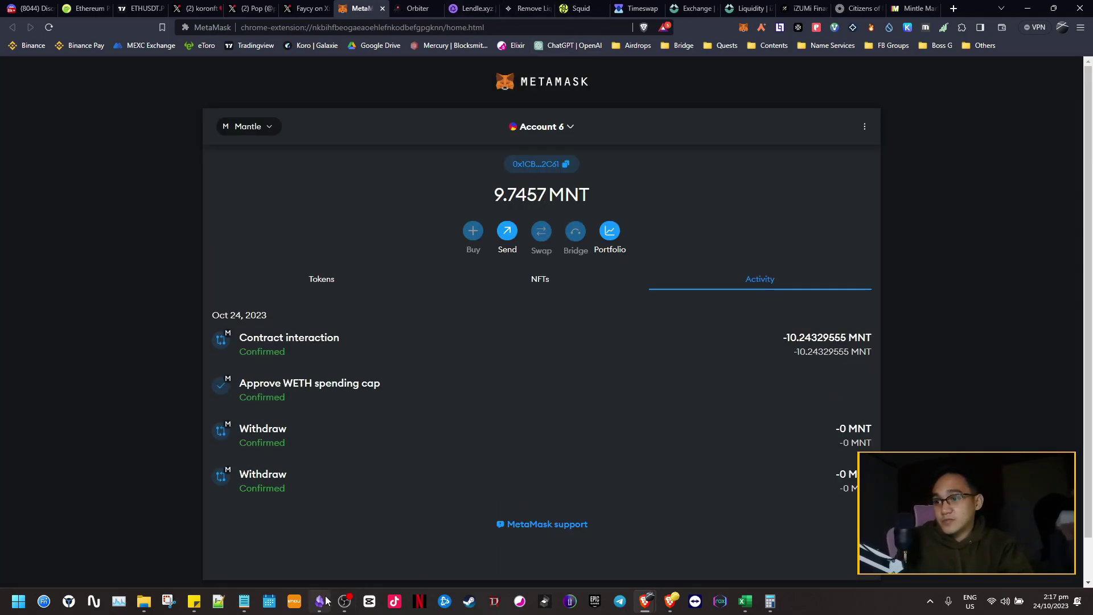
Mark both Squid tasks, bridging ETH from Mantle and bridging it back, as done in the Obsidian note.
key("alt+Tab")
left_click(497, 295)
left_click(497, 313)
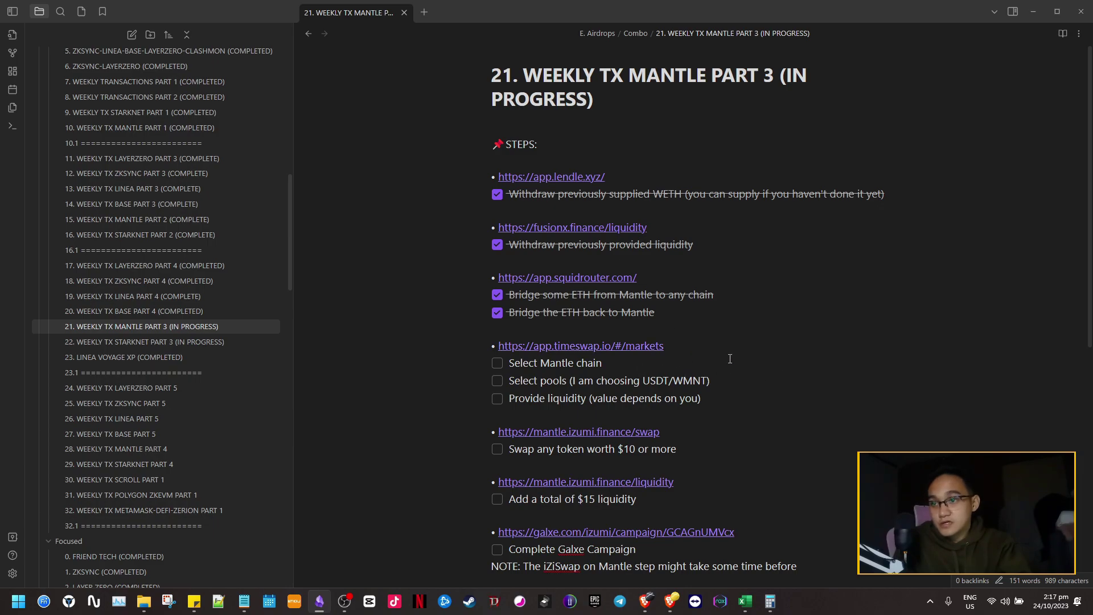
Switch to Timeswap in the browser, check its supported chains for Mantle Network, and return to the Obsidian note.
key("alt+Tab")
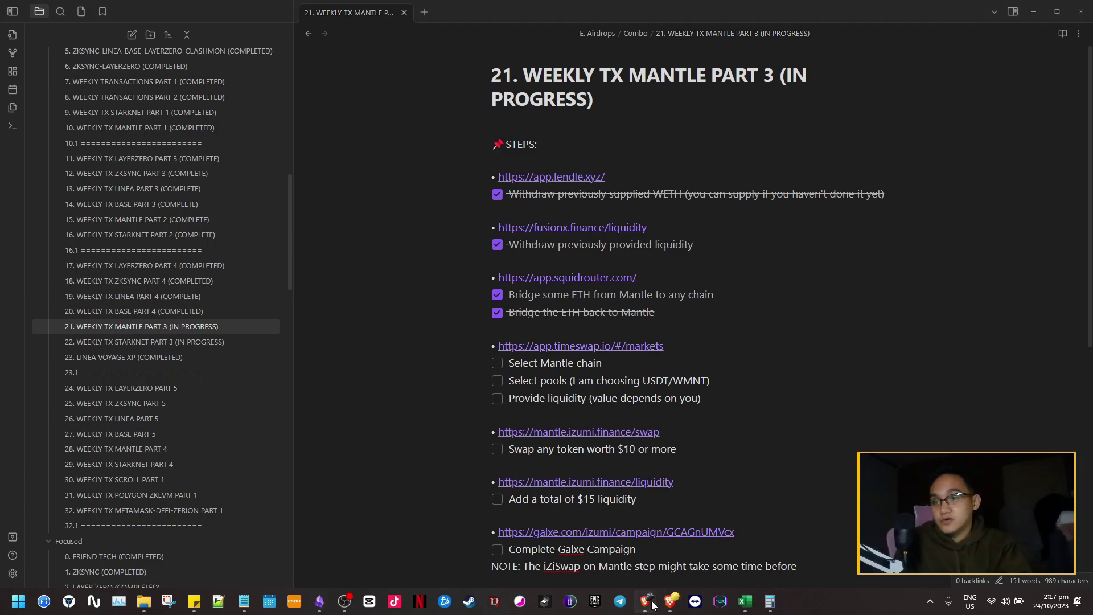
left_click(635, 8)
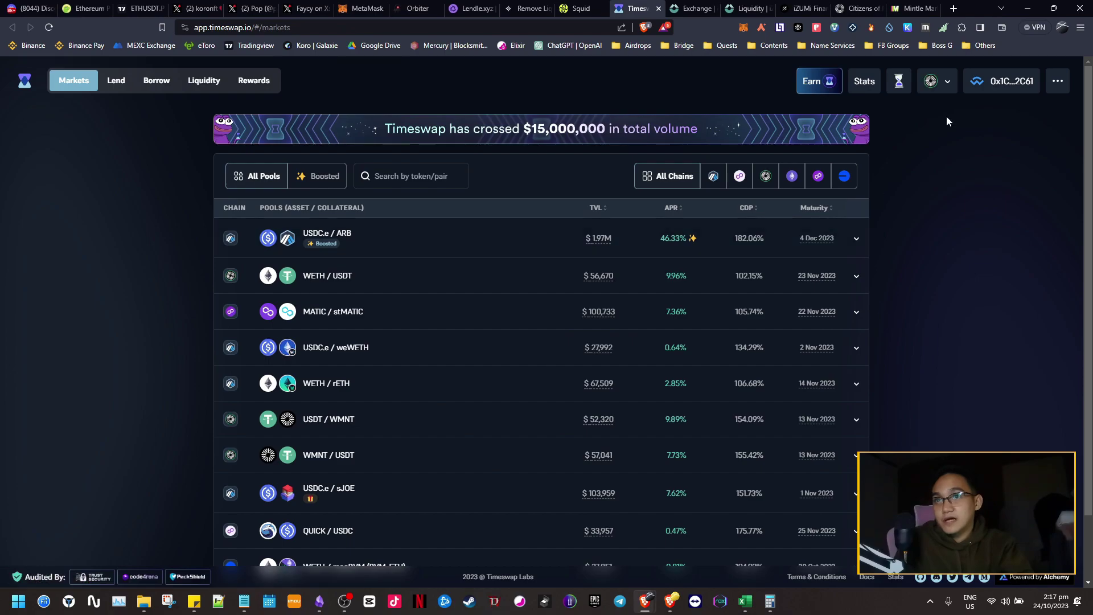
left_click(950, 83)
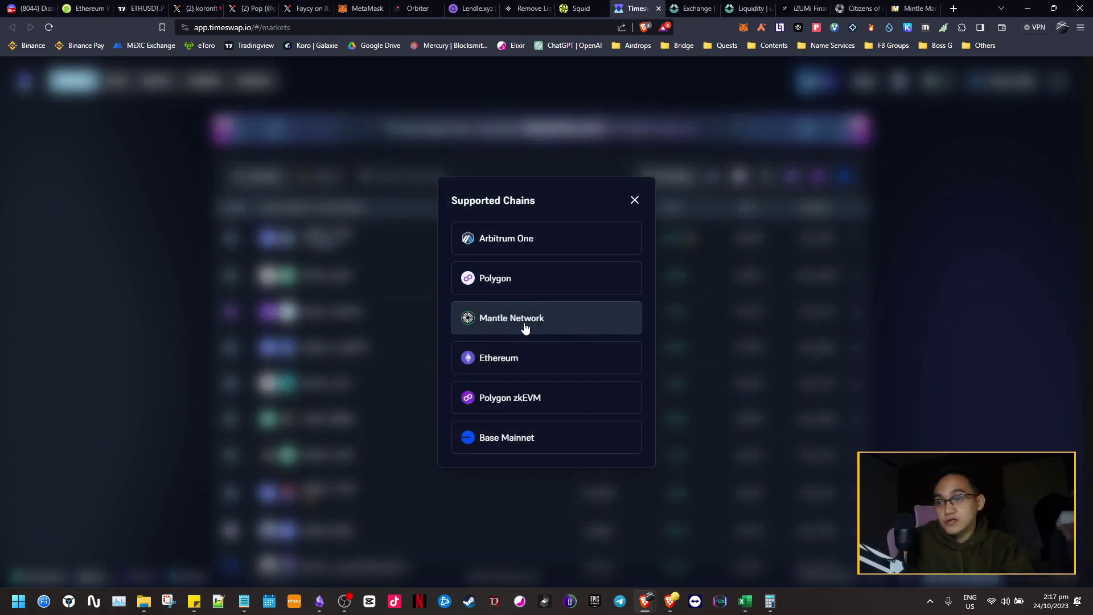
left_click(982, 197)
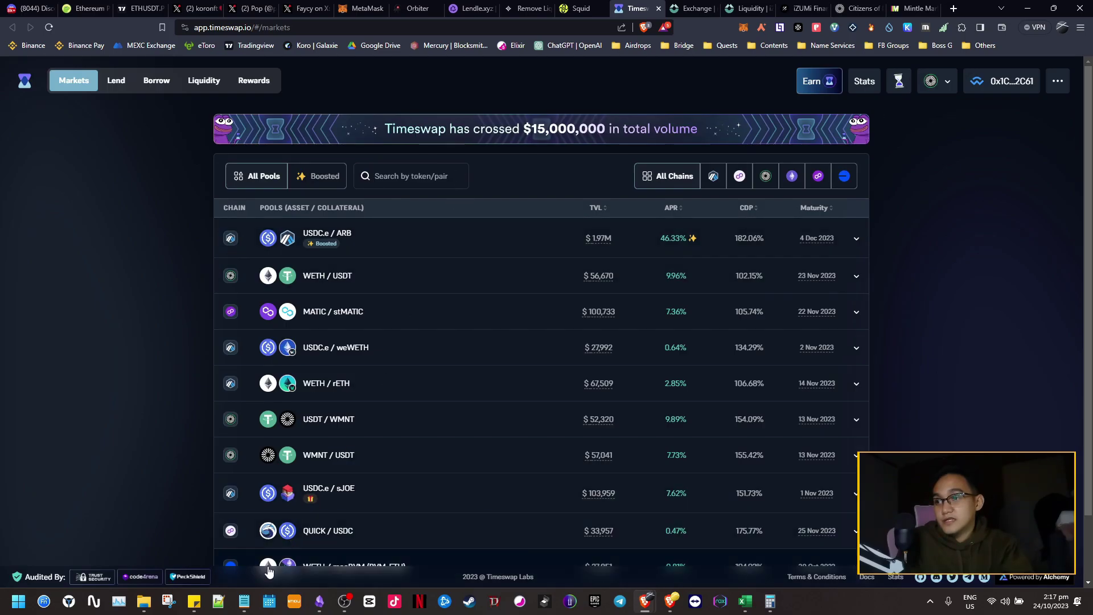
left_click(319, 602)
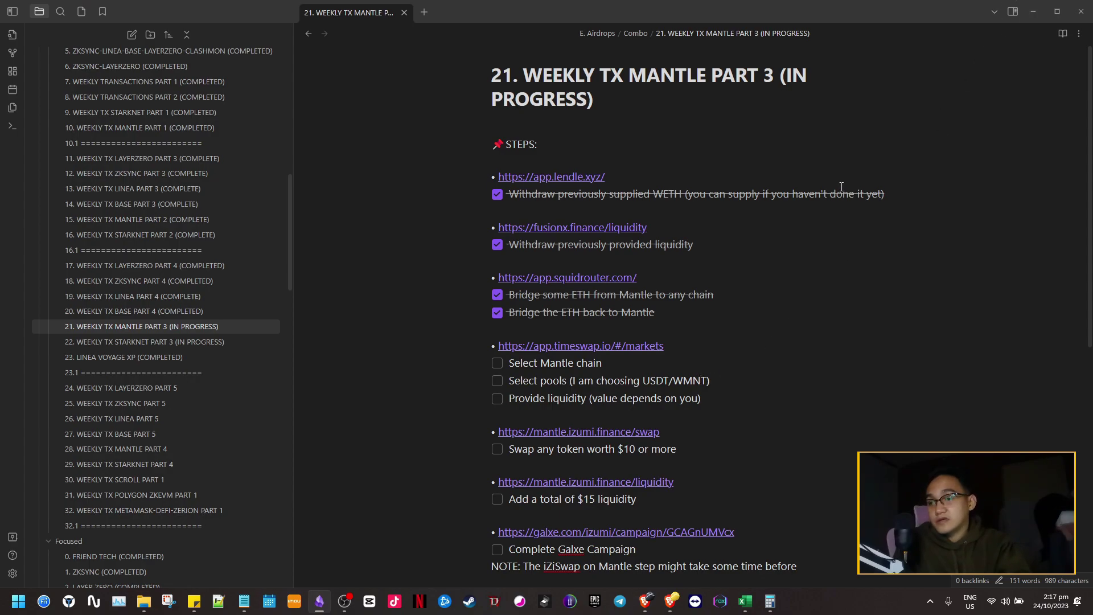
Return to Timeswap in the browser, look at the USDT / WMNT pool's Add Liquidity page, and go back to the markets list.
mouse_move(645, 601)
left_click(726, 552)
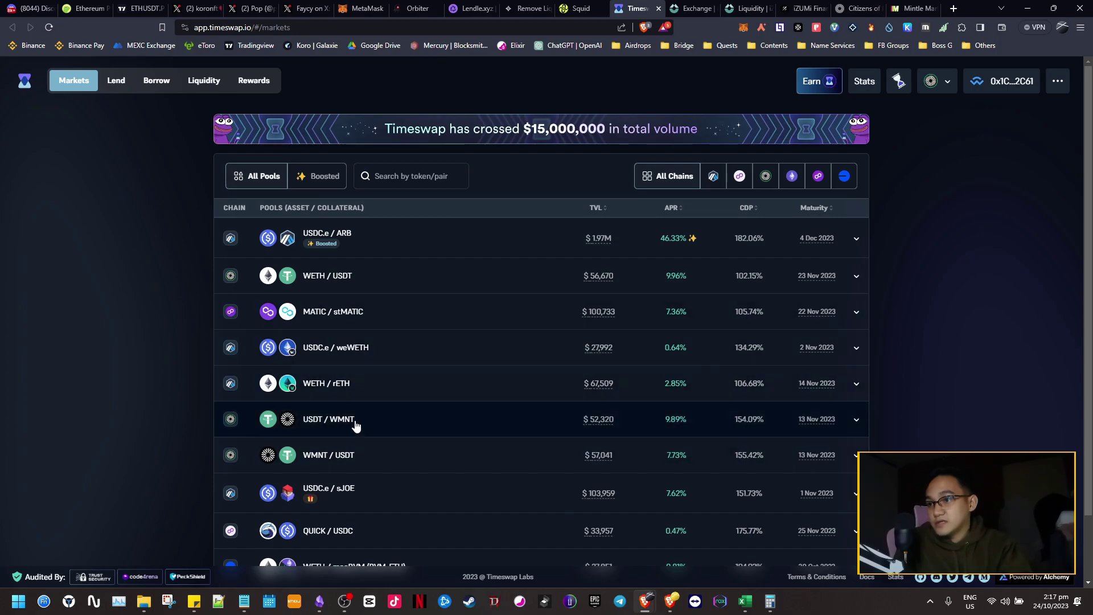
left_click(402, 426)
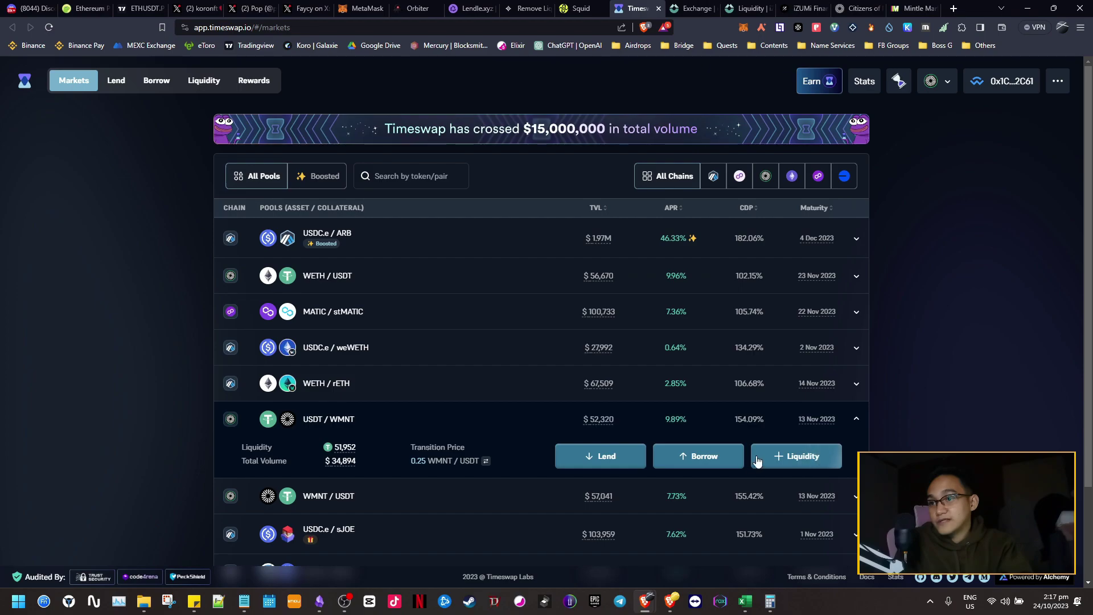
left_click(799, 465)
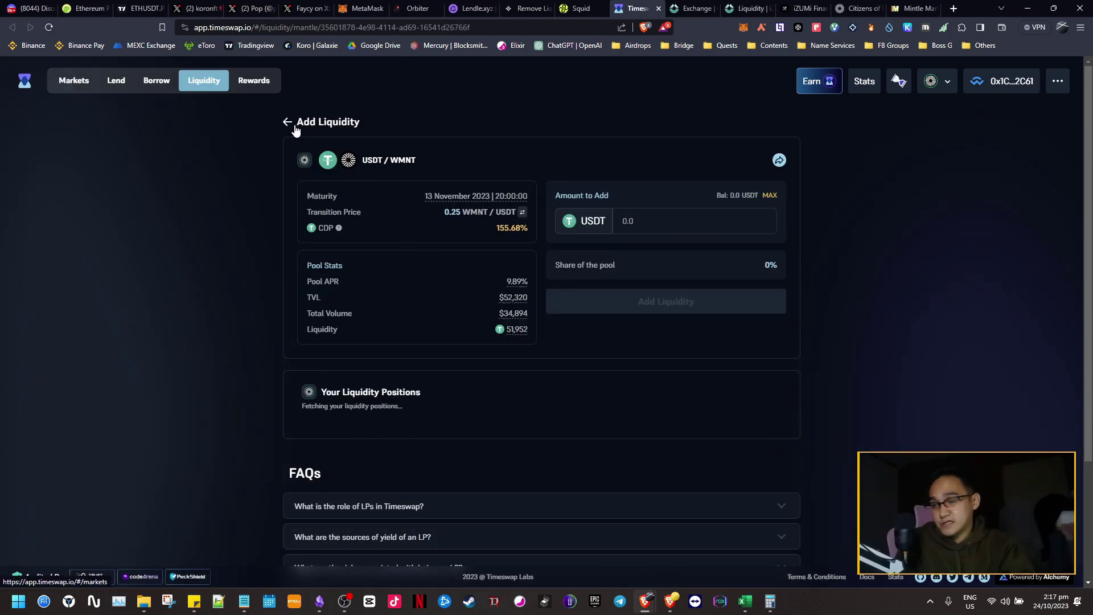
left_click(288, 122)
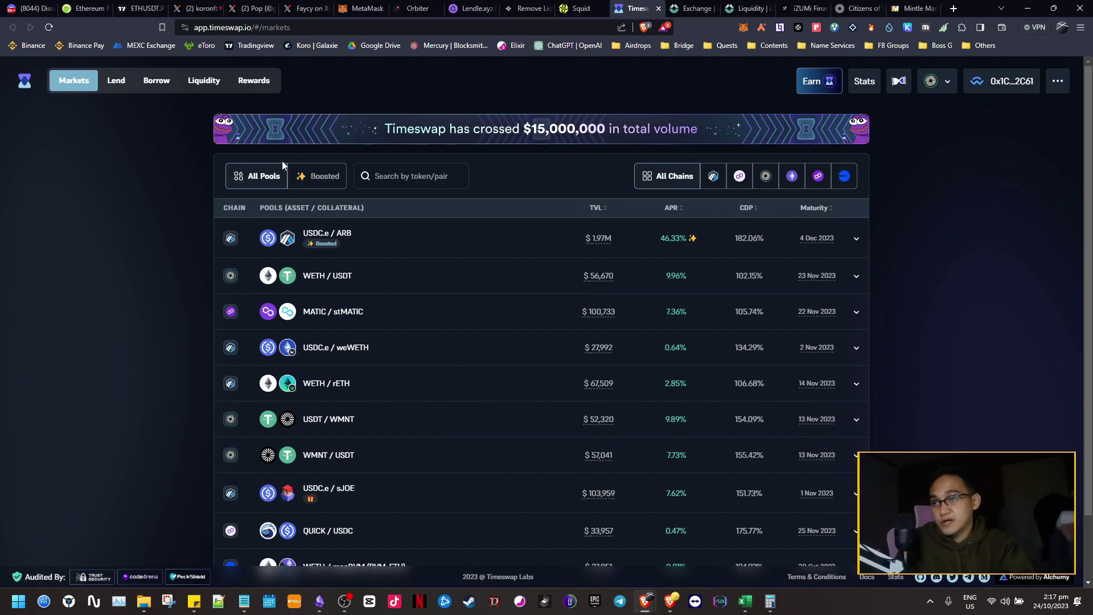
Filter the Timeswap pools to the Mantle chain and check the pool choice in the Obsidian note before returning to Timeswap.
left_click(766, 178)
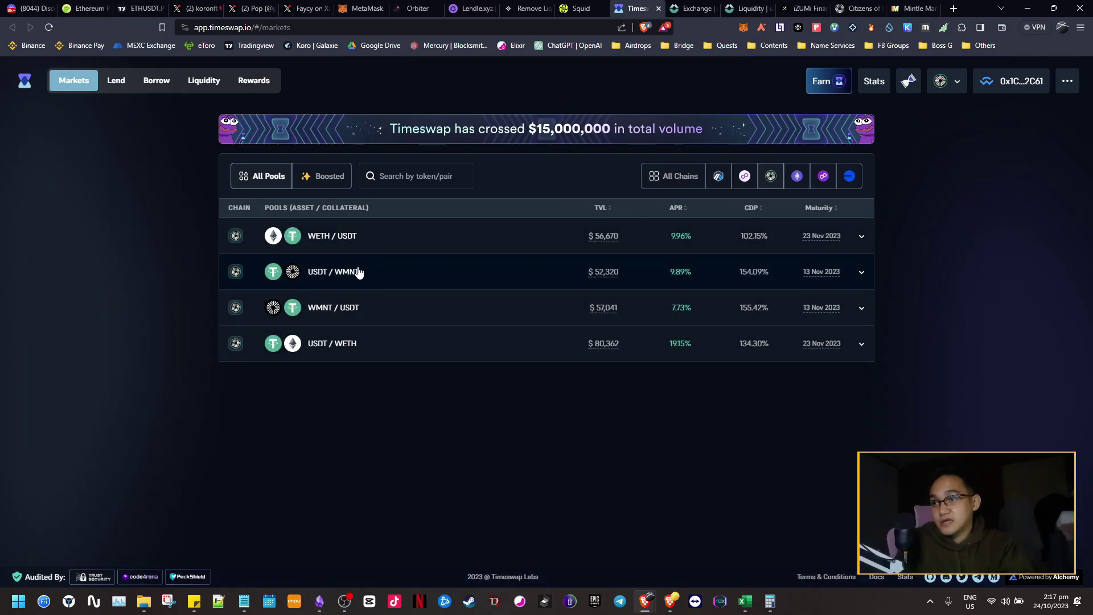
left_click(319, 600)
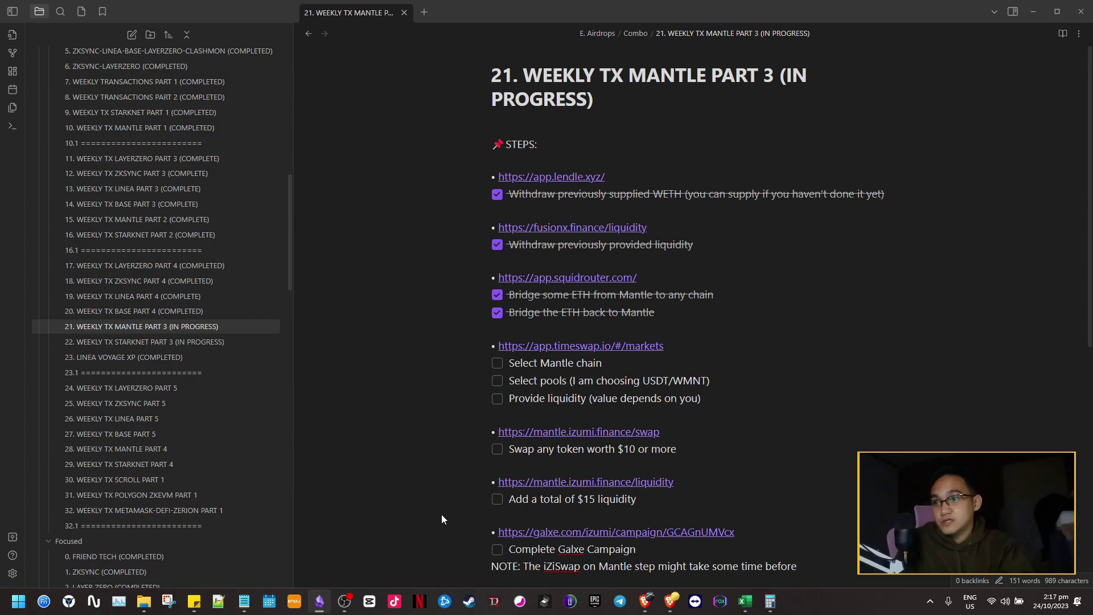
left_click(317, 602)
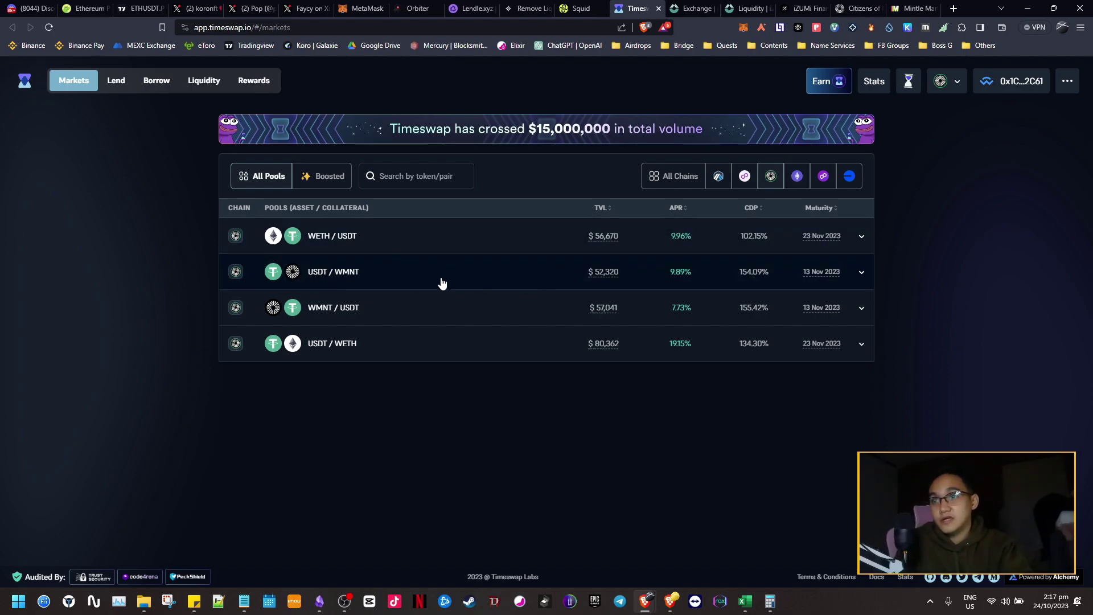
Approve USDT and add 5 USDT of liquidity to the USDT / WMNT pool on Mantle.
left_click(409, 277)
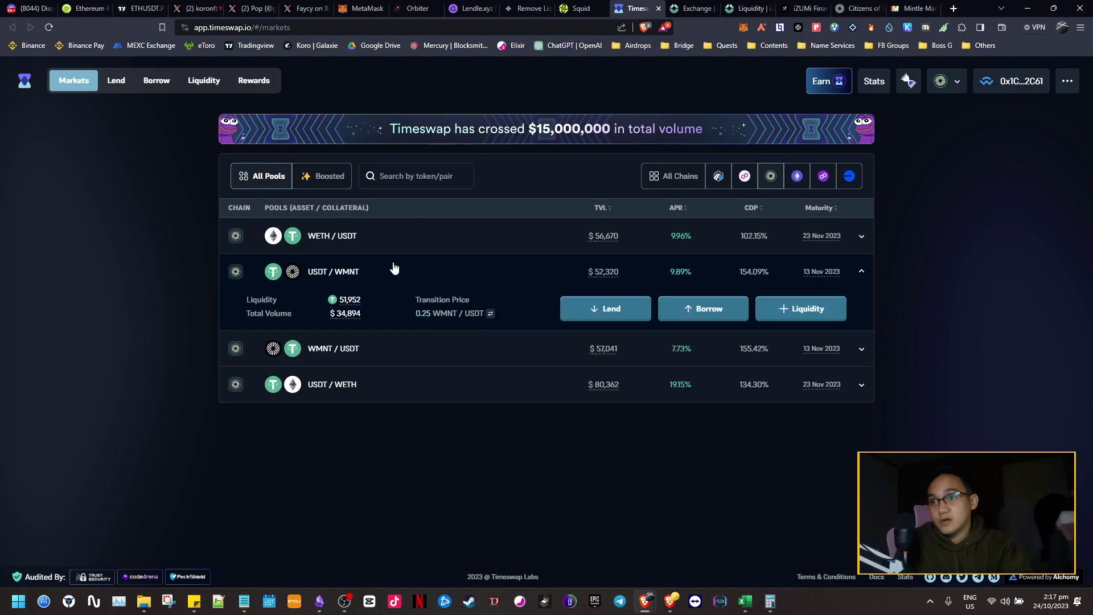
left_click(811, 310)
left_click(685, 220)
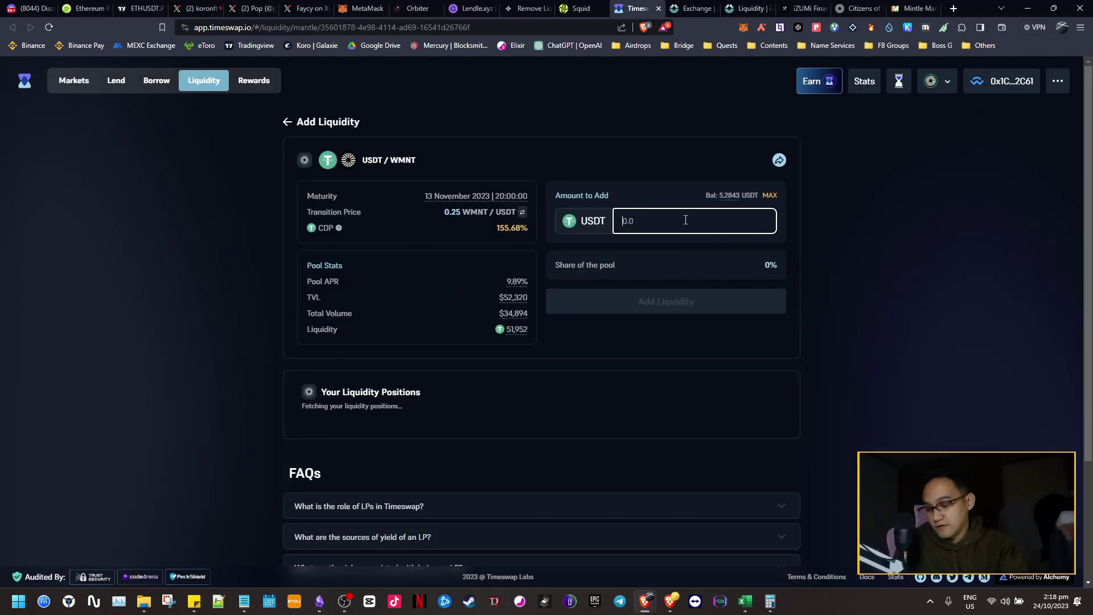
type("5")
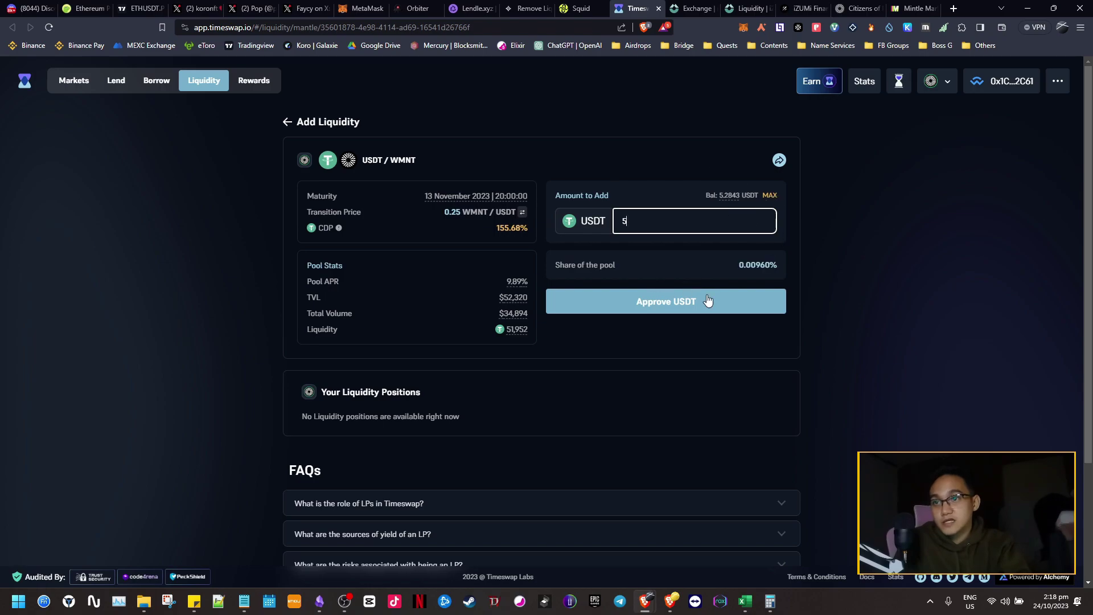
left_click(710, 308)
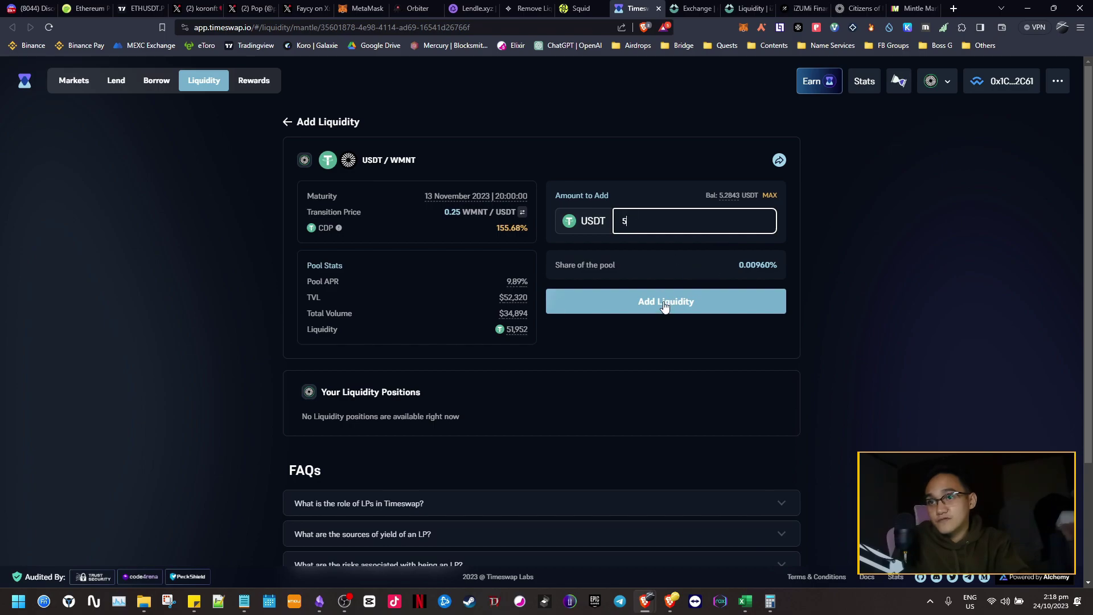
left_click(694, 308)
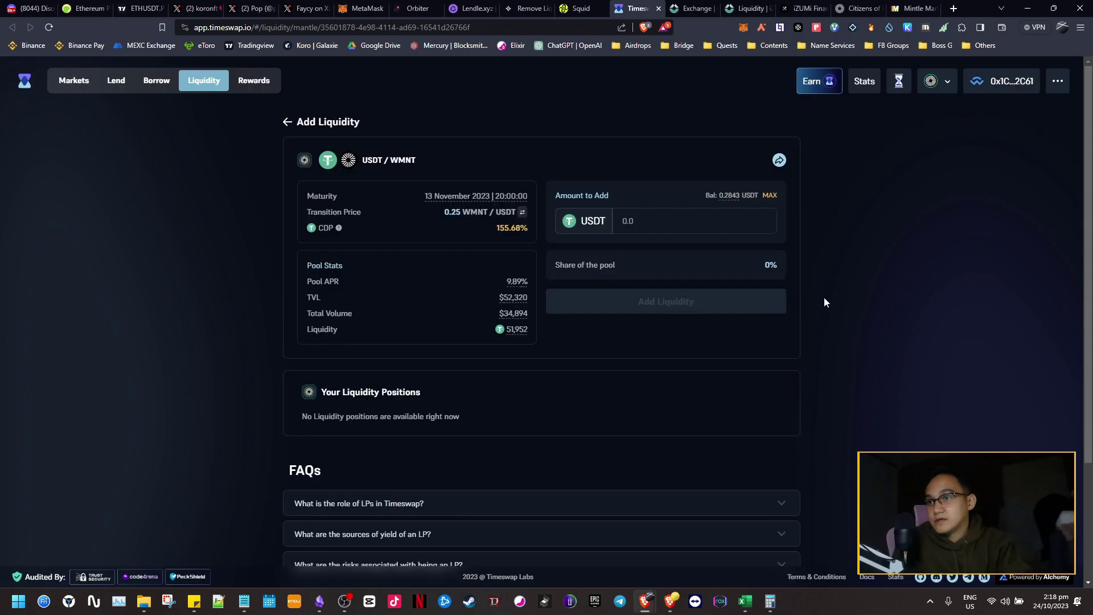
Check Your Liquidity Positions for the USDT / WMNT position.
scroll(717, 297, "down", 3)
scroll(674, 301, "up", 3)
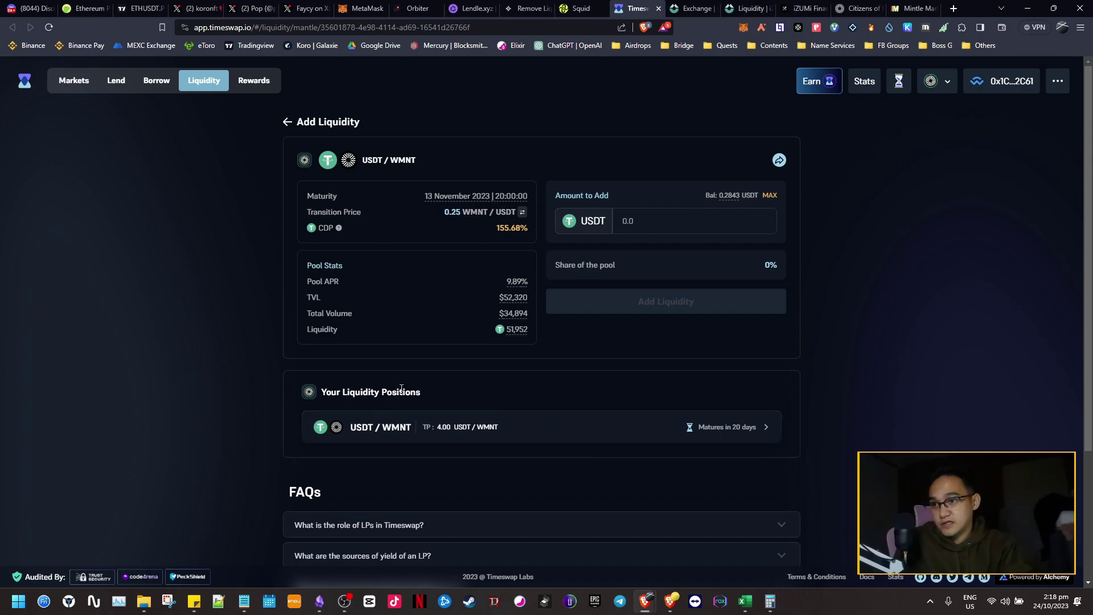
left_click_drag(333, 393, 539, 393)
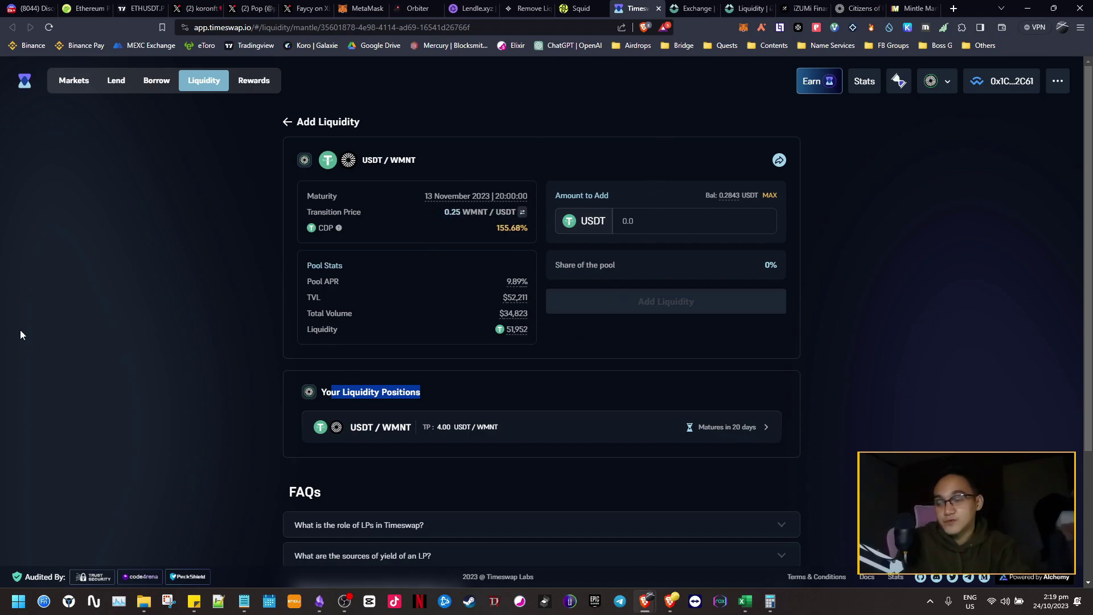
left_click(487, 389)
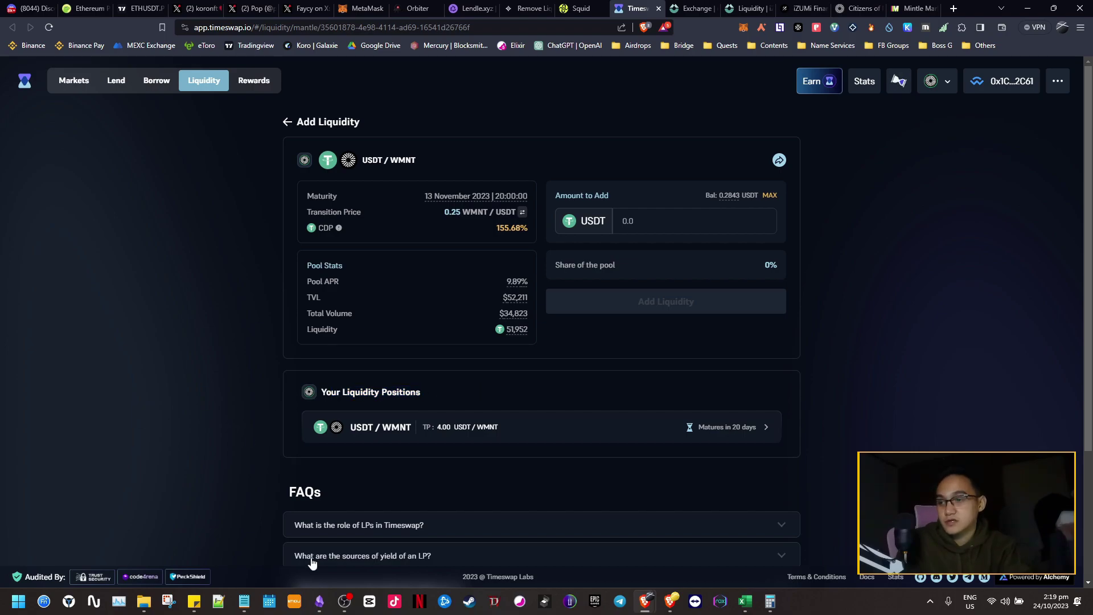
Mark the three Timeswap tasks, selecting the Mantle chain, selecting pools and providing liquidity, as done in the Obsidian note.
left_click(320, 601)
left_click(497, 367)
left_click(495, 380)
left_click(495, 399)
scroll(551, 358, "down", 1)
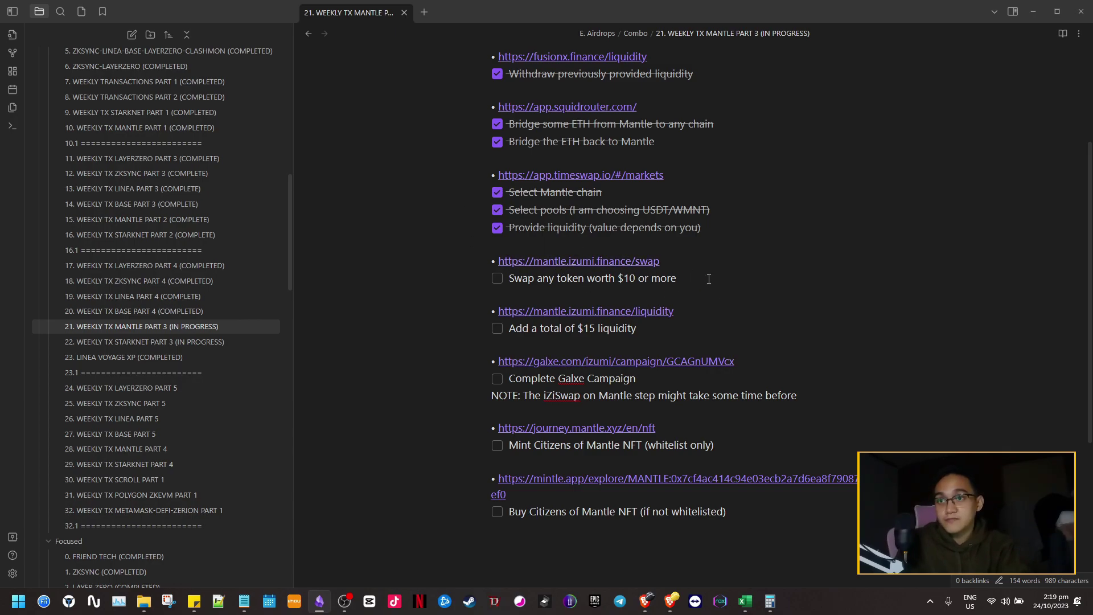
Review the iZUMi swap and liquidity tasks in the note, including their minimum dollar amounts.
left_click_drag(627, 278, 644, 278)
left_click(638, 278)
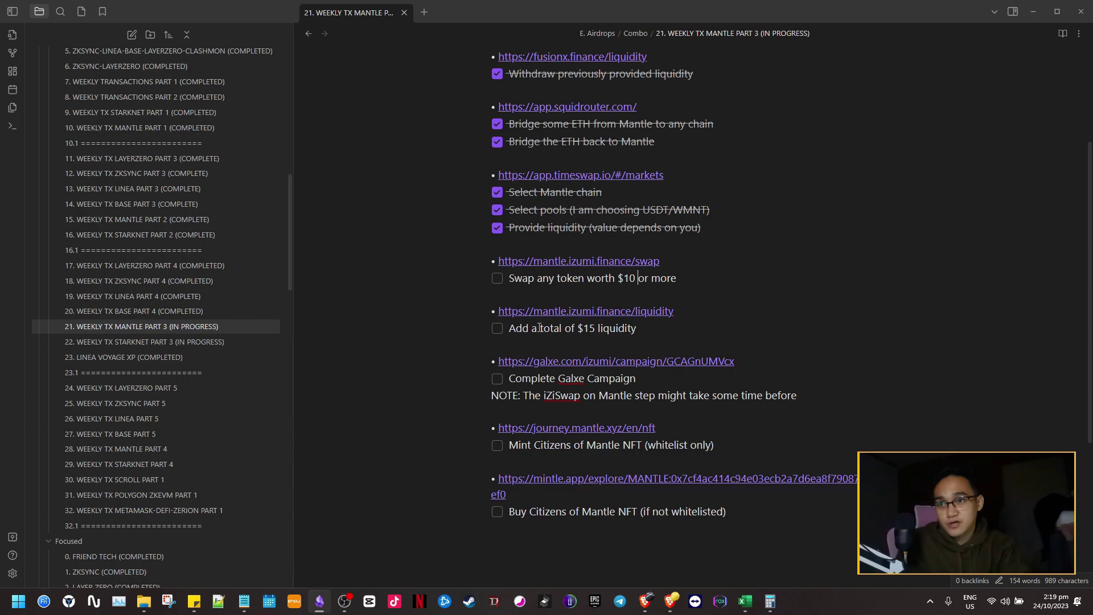
left_click_drag(651, 335, 485, 277)
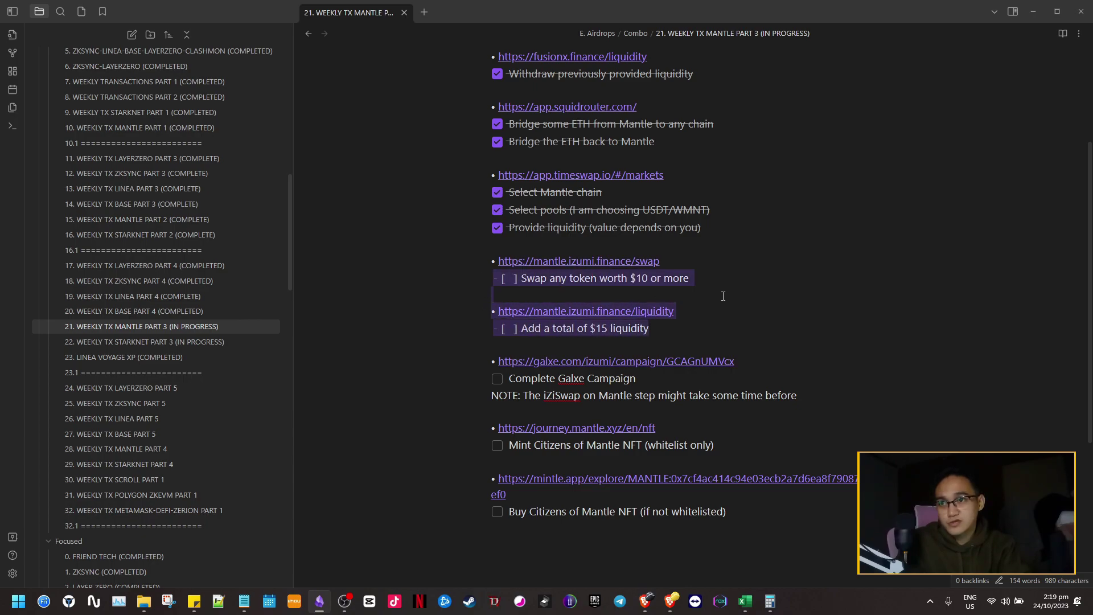
left_click(659, 294)
left_click_drag(641, 328, 489, 260)
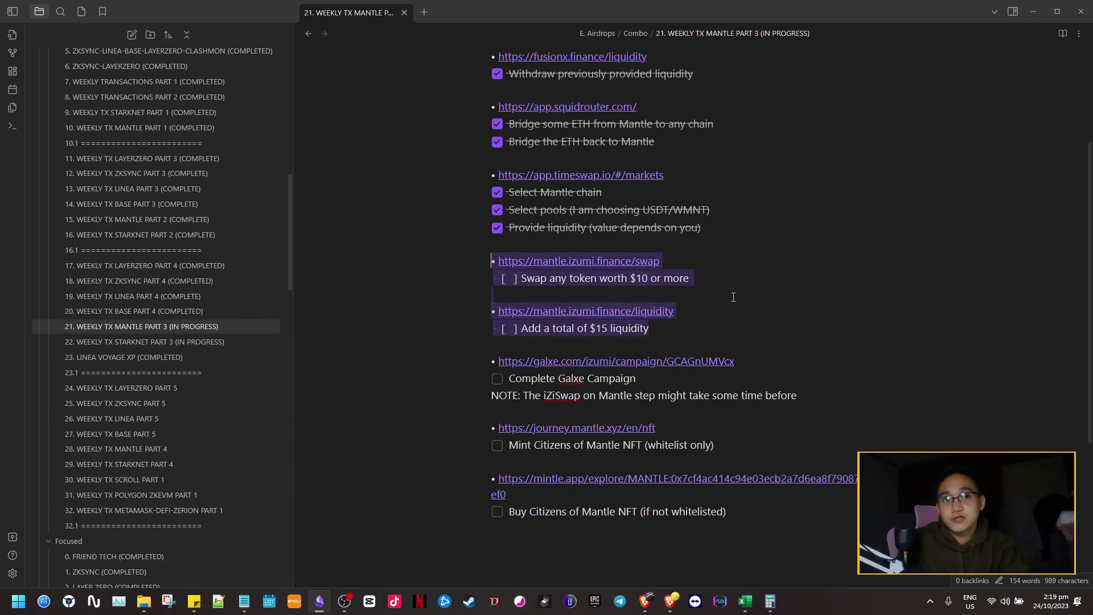
left_click(689, 327)
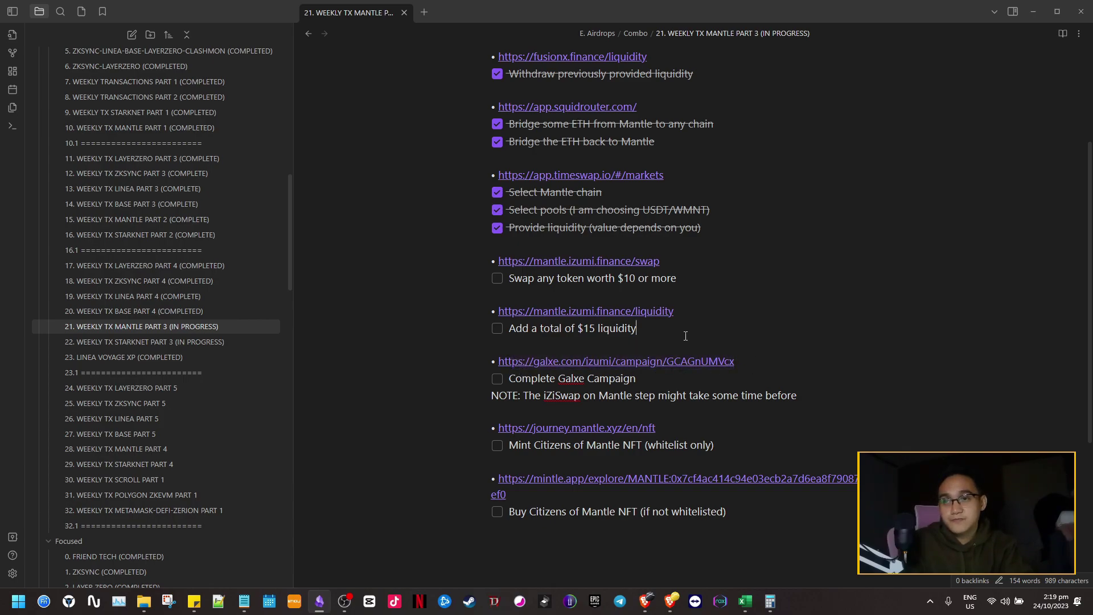
left_click_drag(673, 329, 500, 279)
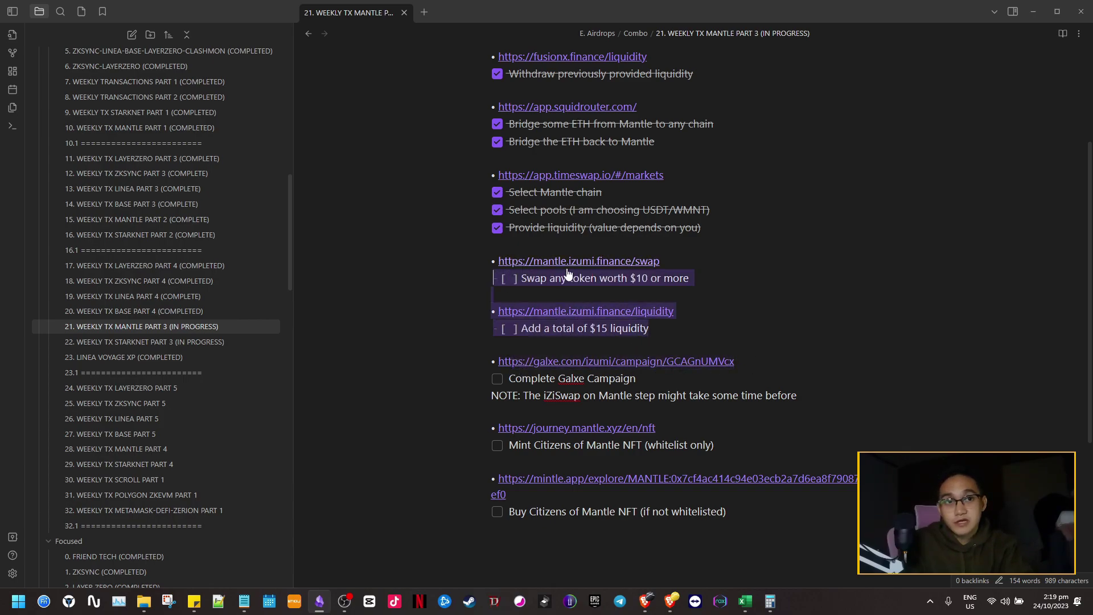
left_click(742, 295)
left_click_drag(676, 326, 491, 265)
left_click(813, 298)
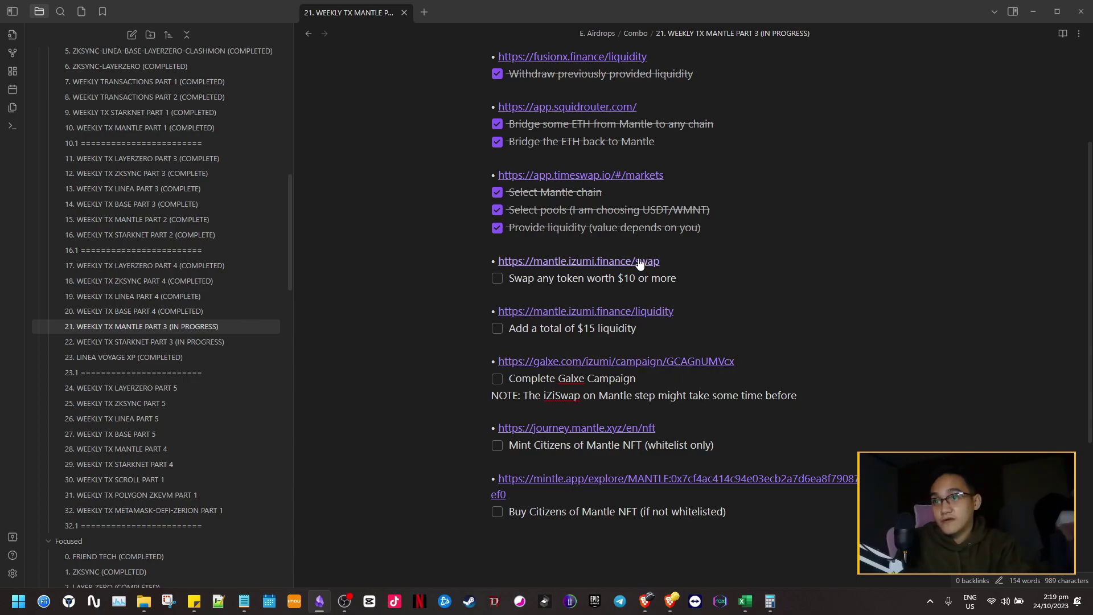
Switch to the iZUMi swap page in the browser, reload it, and reverse the pair to swap WETH for MNT.
mouse_move(647, 609)
left_click(690, 542)
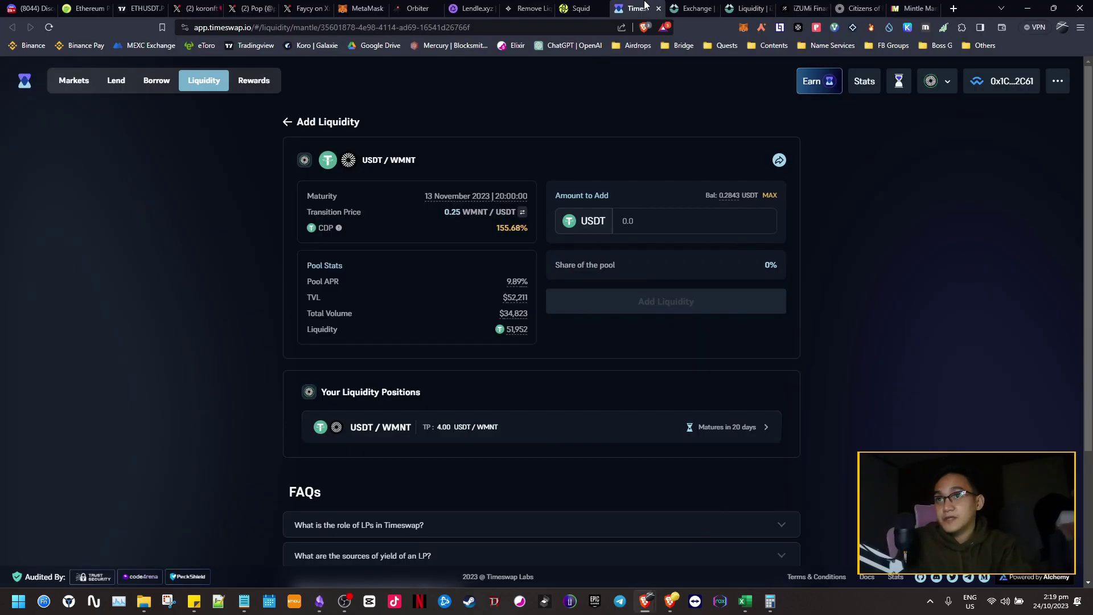
left_click(692, 8)
left_click(655, 351)
left_click(49, 28)
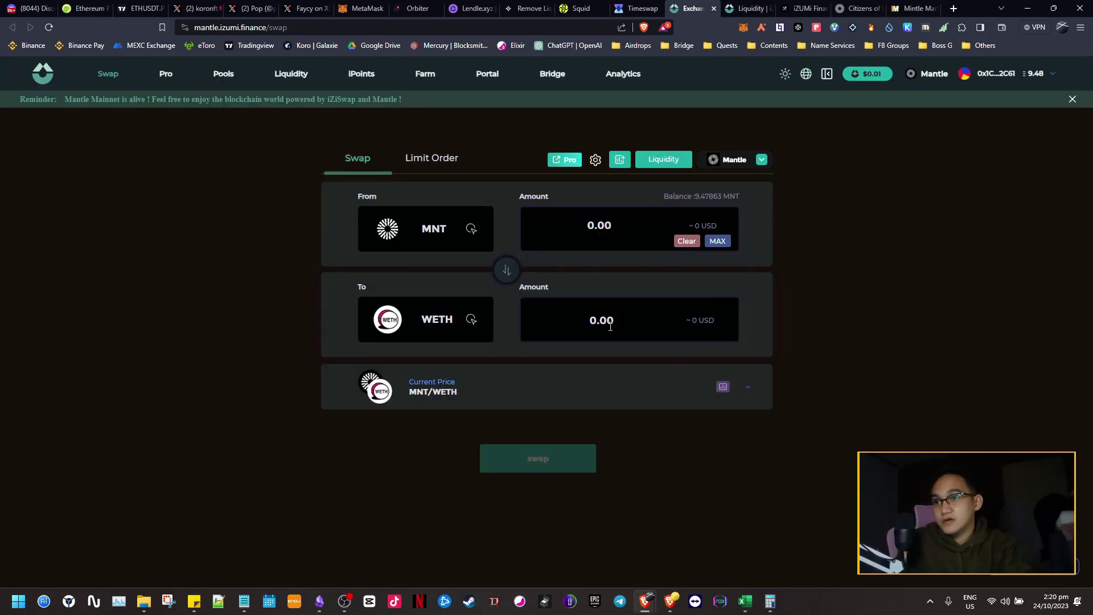
left_click(506, 270)
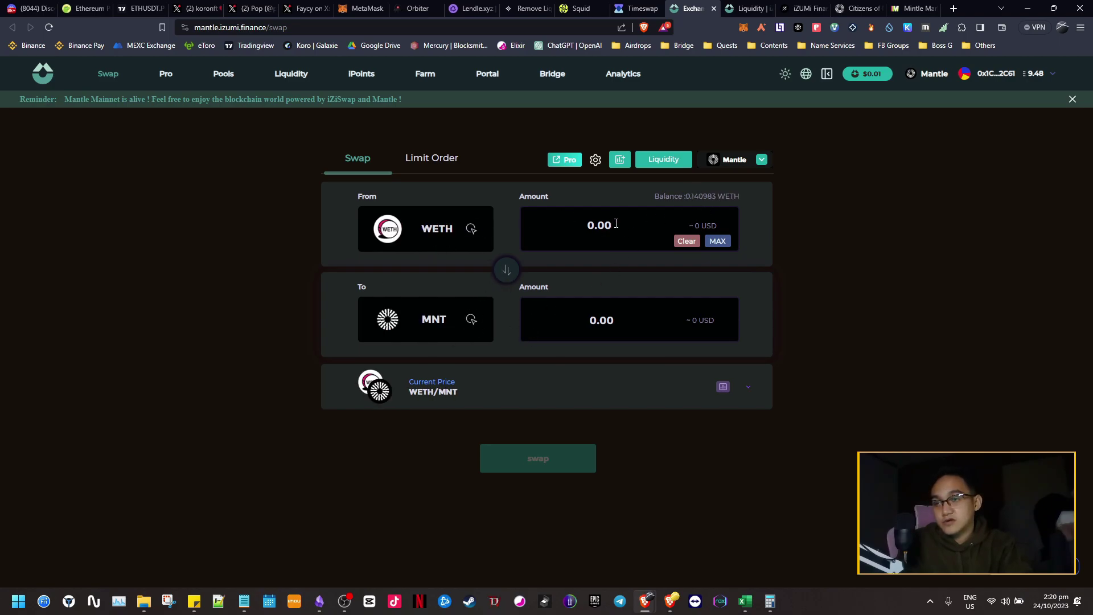
Set the amount to receive to 20 MNT and compare its dollar value with the requirements in the Obsidian note.
left_click(617, 328)
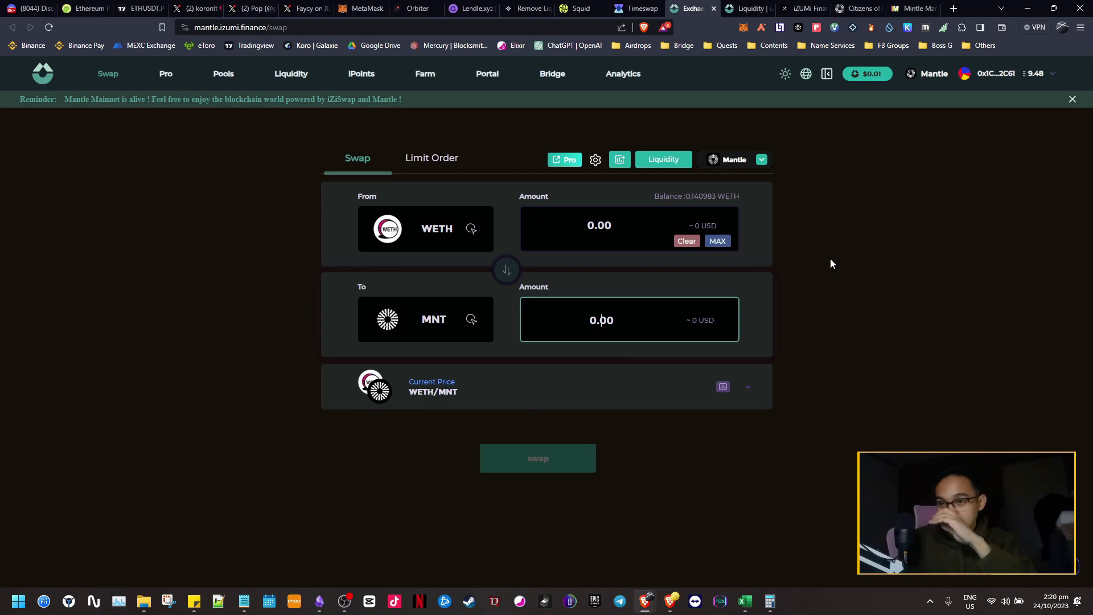
type("20")
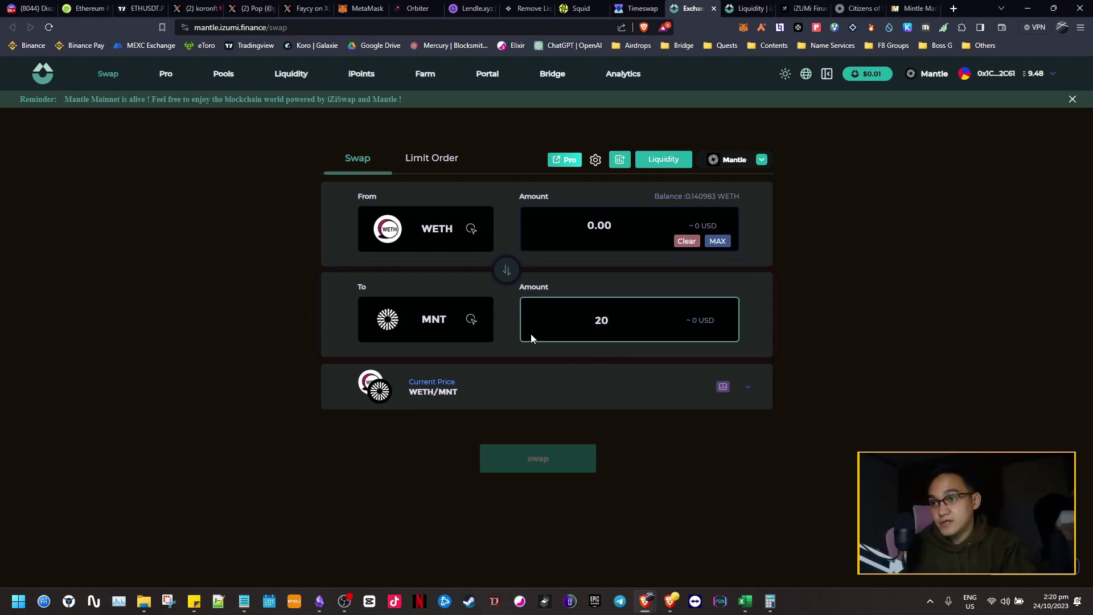
left_click(566, 435)
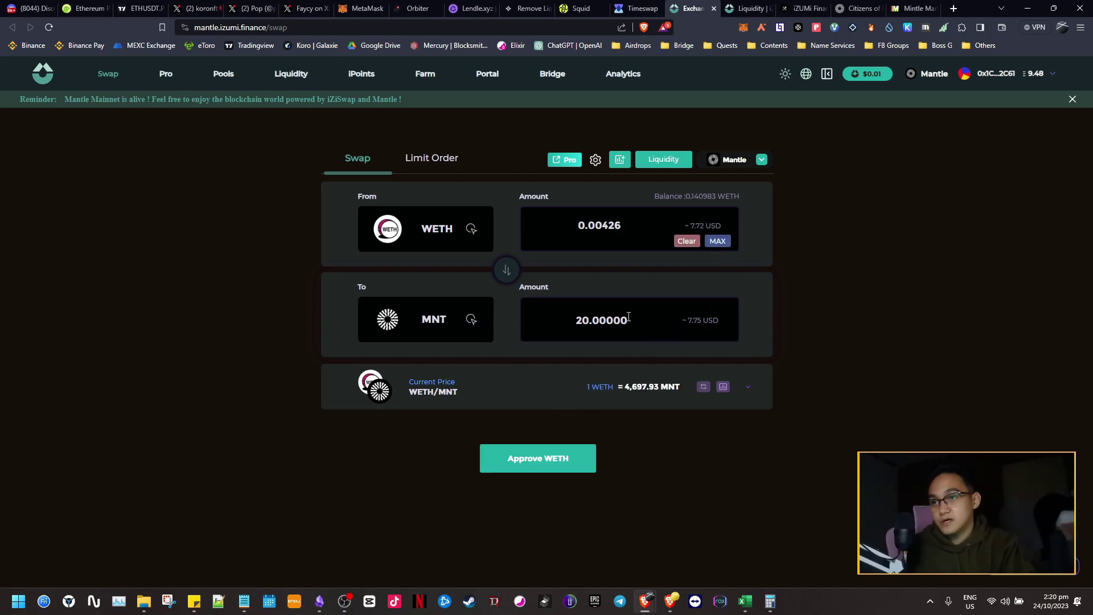
left_click_drag(687, 320, 709, 318)
key("alt+Tab")
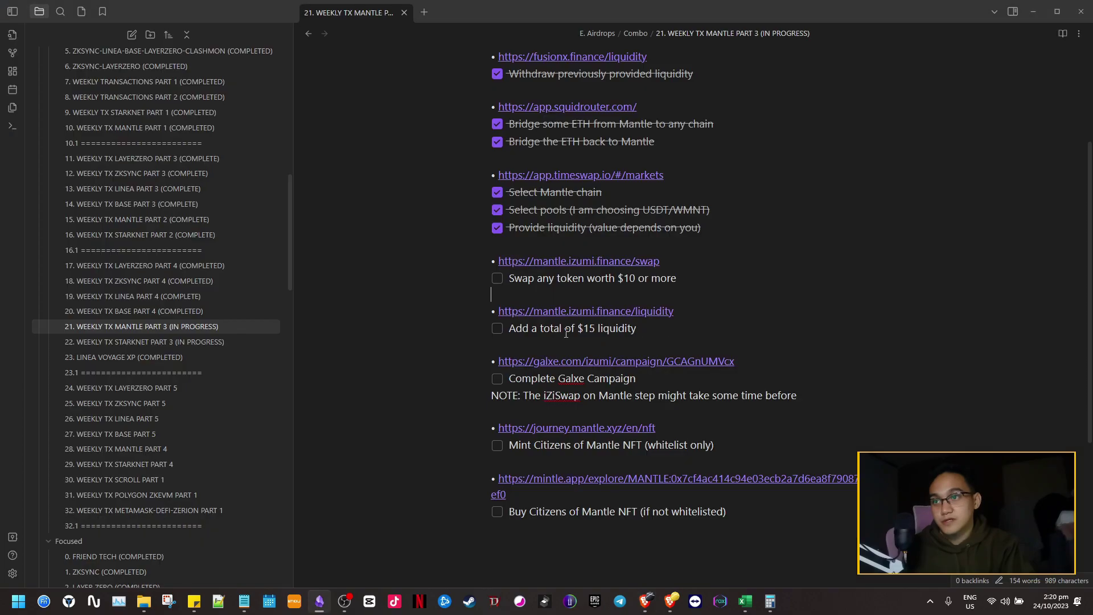
key("alt+Tab")
Set the amount to receive in the WETH to MNT swap to 50 MNT.
left_click(641, 320)
double_click(641, 320)
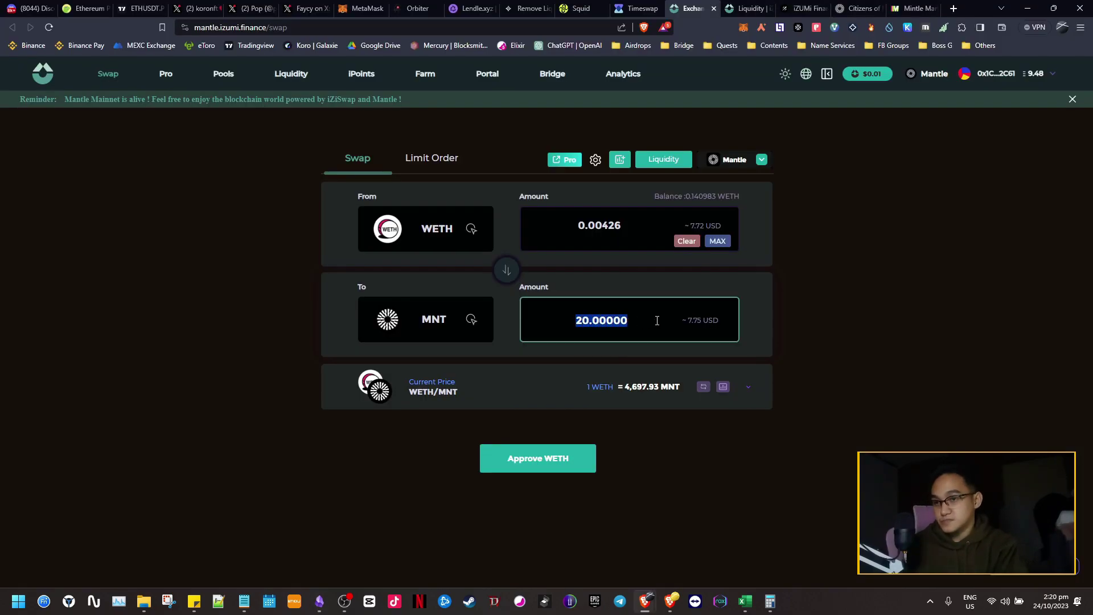
type("50")
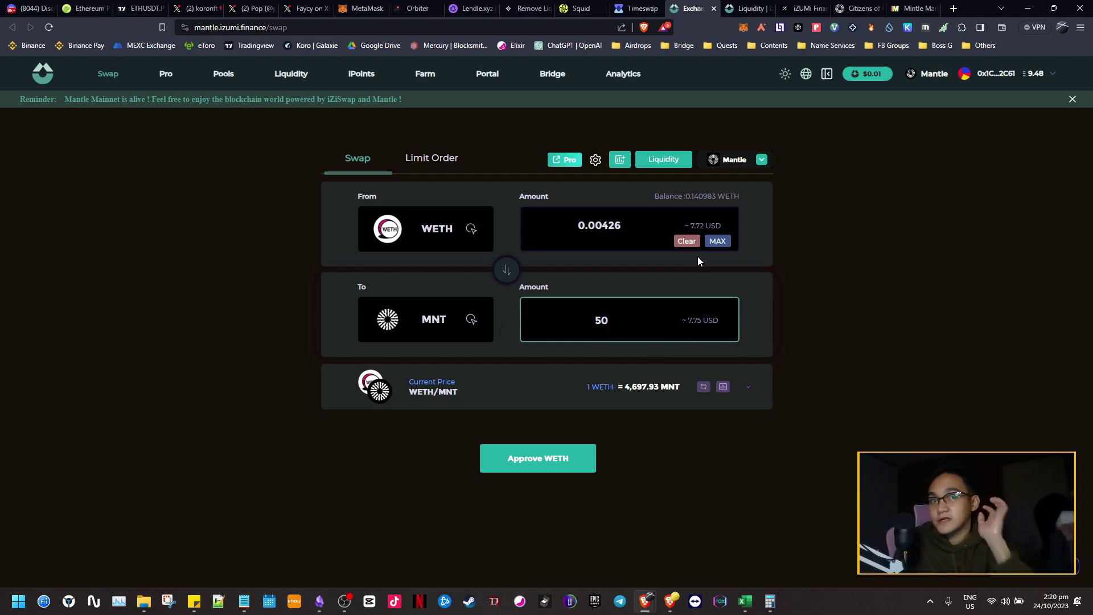
left_click(652, 292)
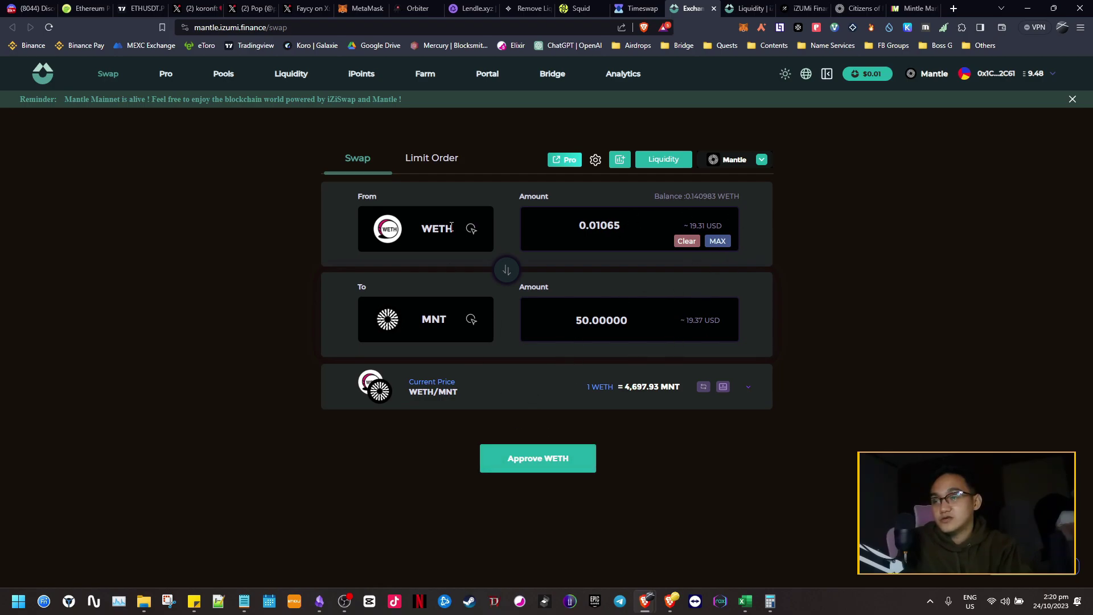
Approve WETH spending for iZUMi in MetaMask, keeping the proposed custom spending cap.
left_click(561, 462)
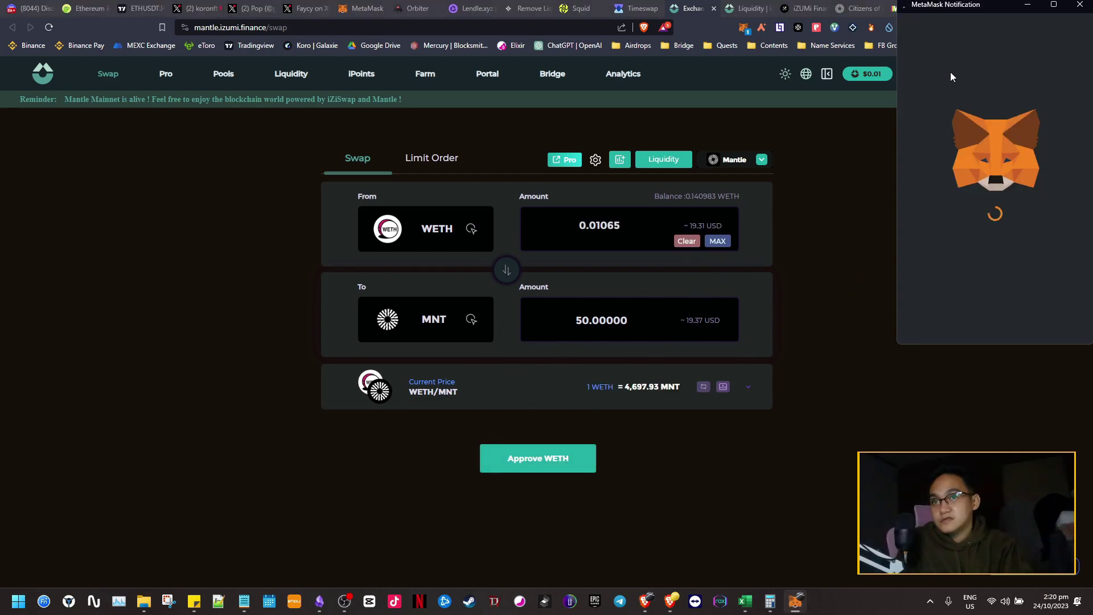
scroll(1030, 292, "down", 2)
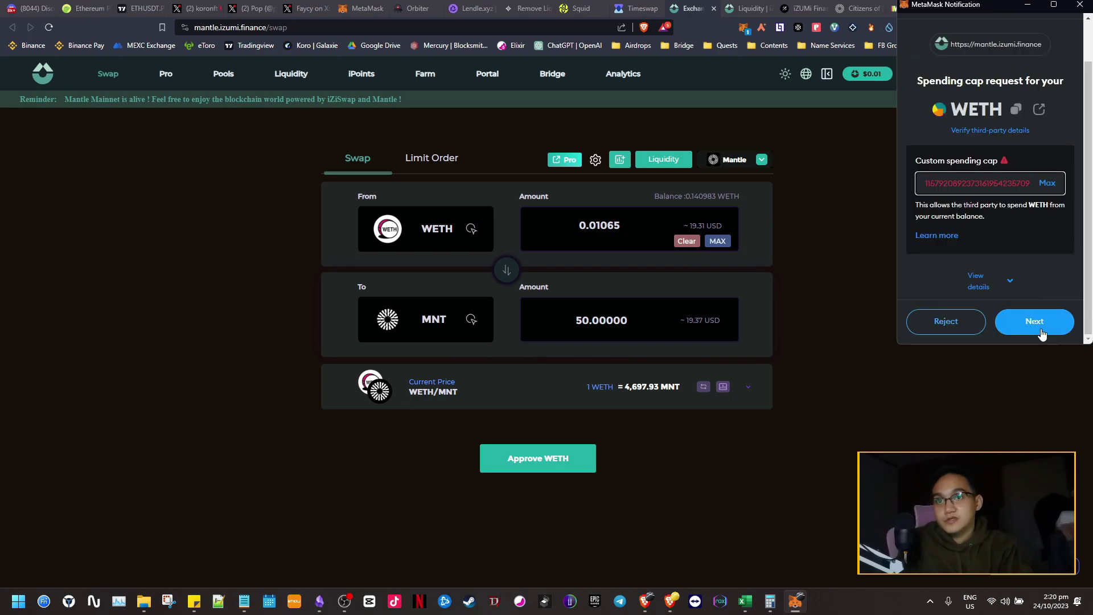
left_click(1040, 330)
scroll(1001, 312, "down", 2)
left_click(1037, 320)
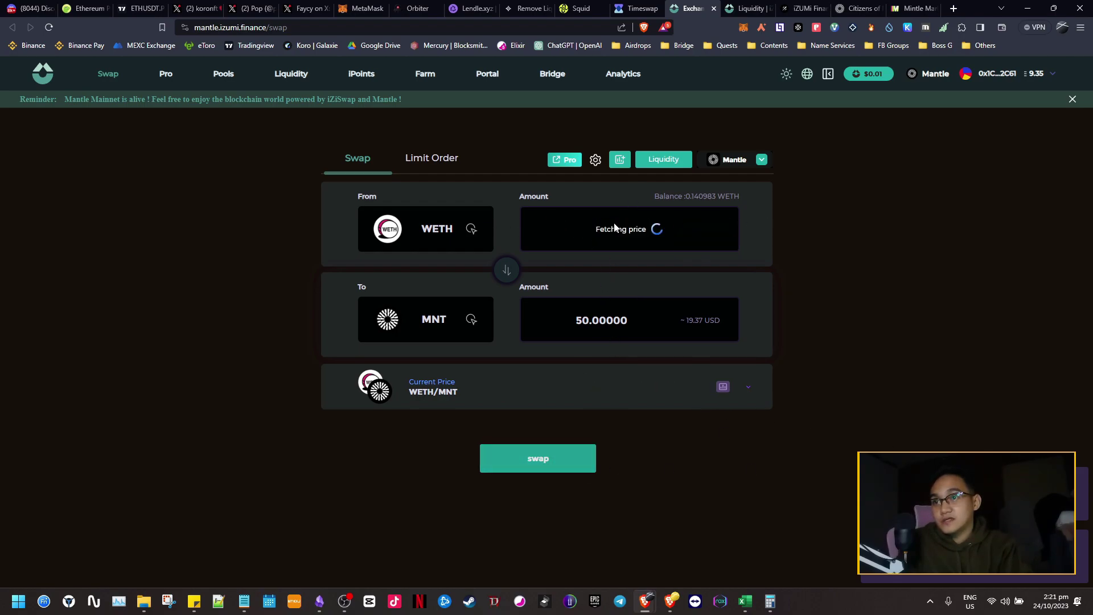
Swap WETH for 50 MNT, confirm the transaction in MetaMask, and check the wallet's token balances.
left_click(538, 459)
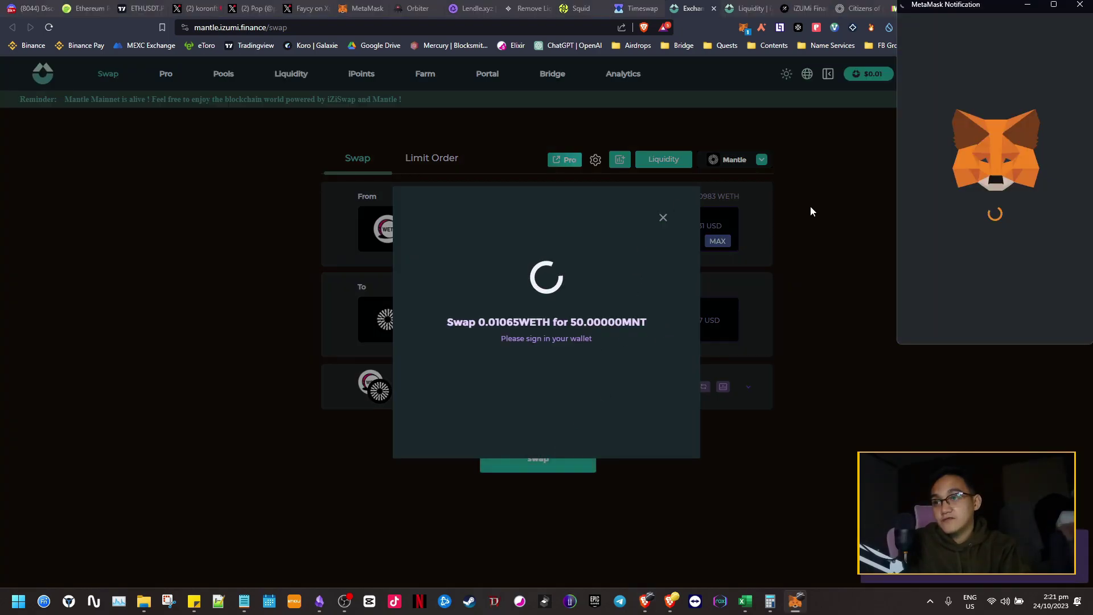
left_click(1054, 330)
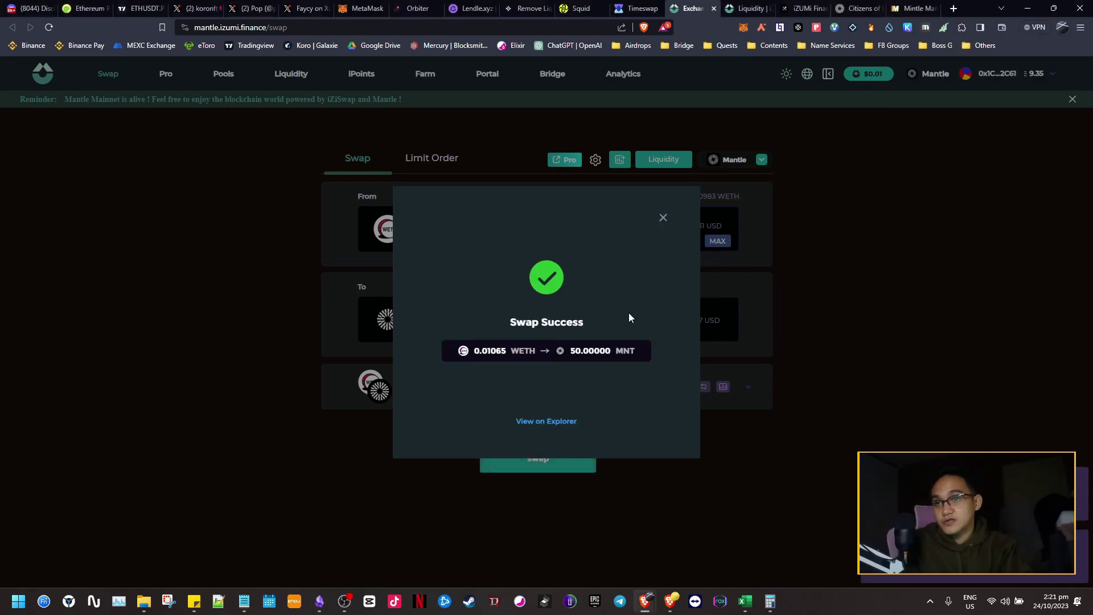
left_click(662, 217)
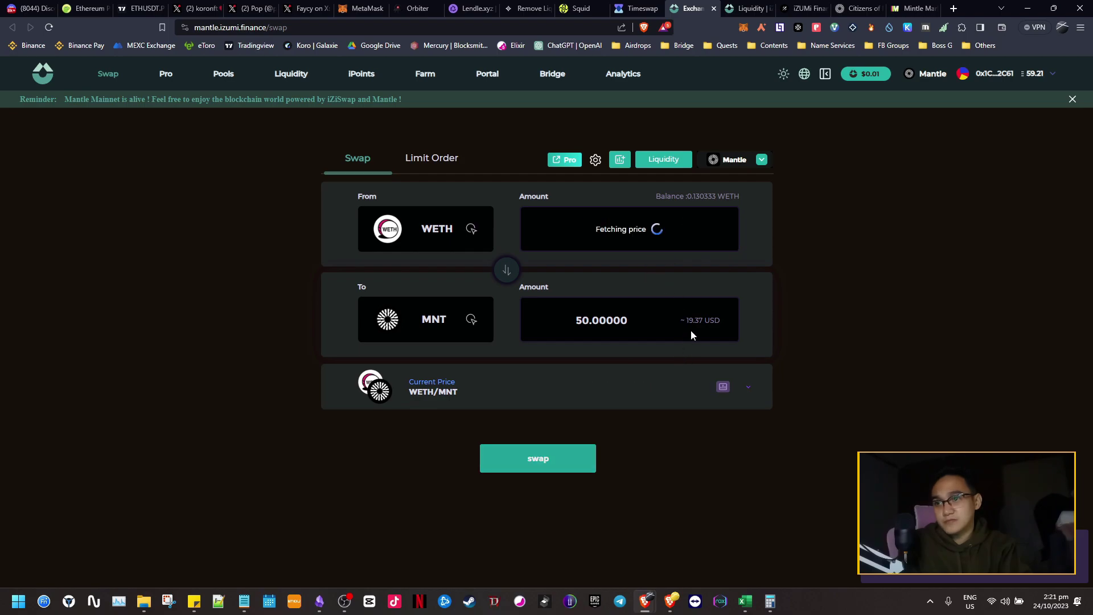
left_click(360, 8)
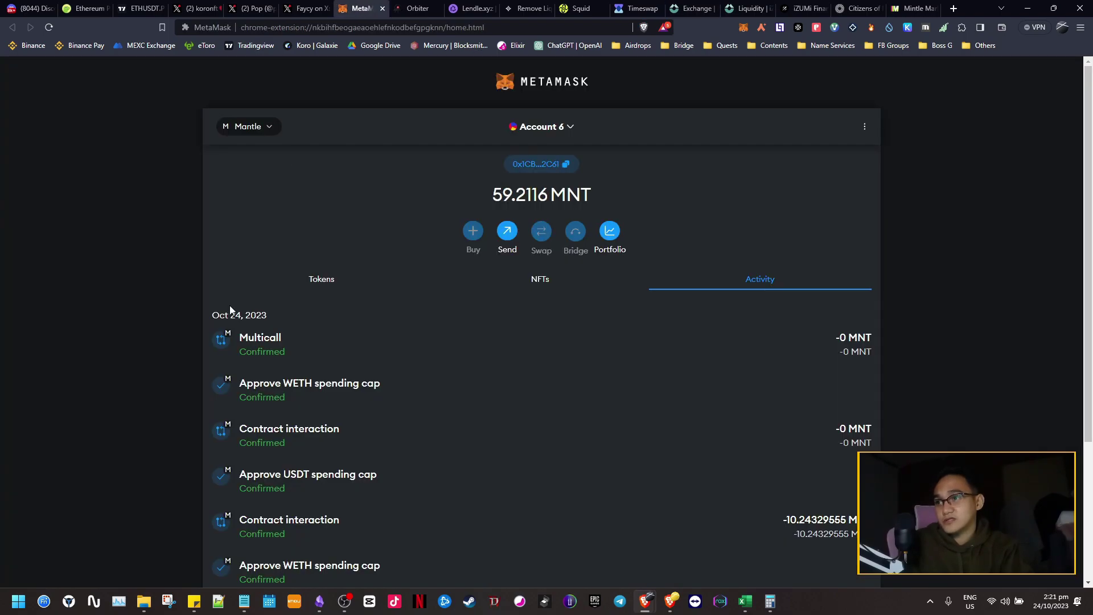
left_click(323, 282)
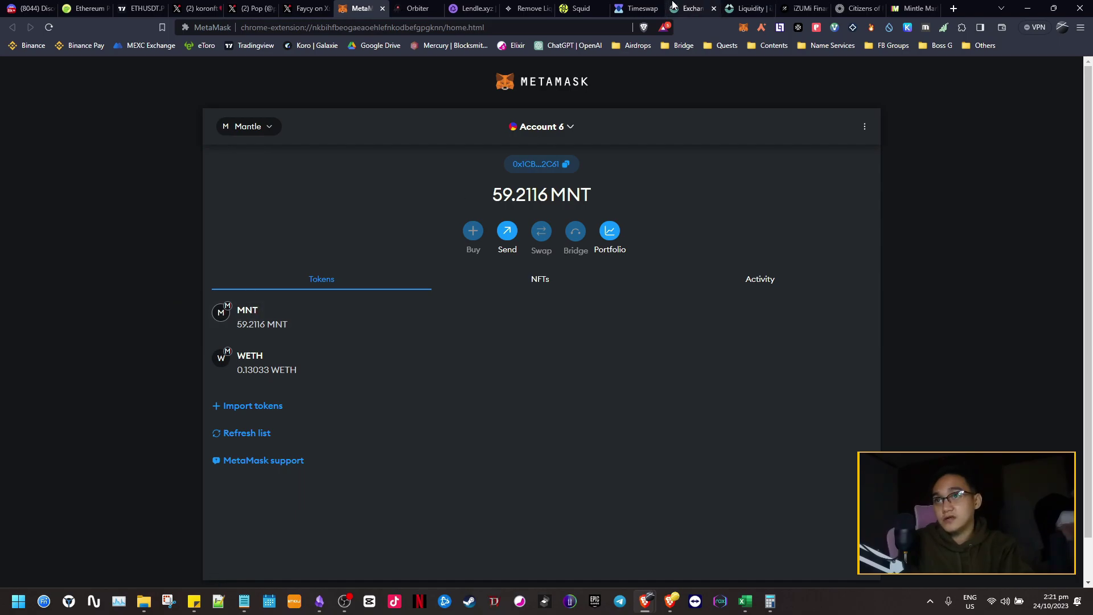
Switch to the Obsidian note and mark the task "Swap any token worth $10 or more" as done.
left_click(692, 8)
left_click(321, 601)
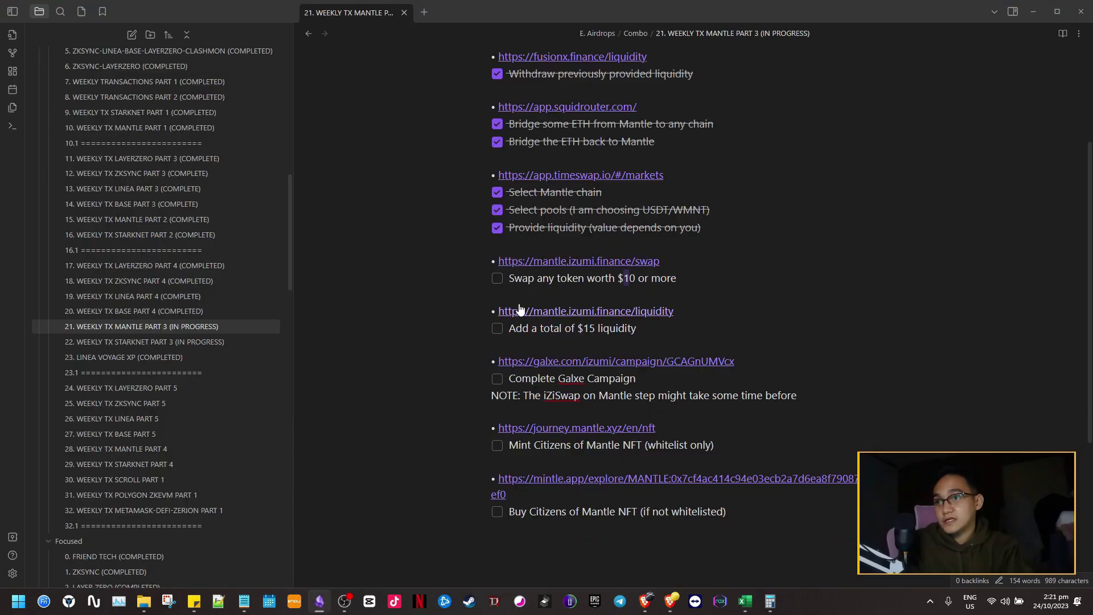
left_click(497, 279)
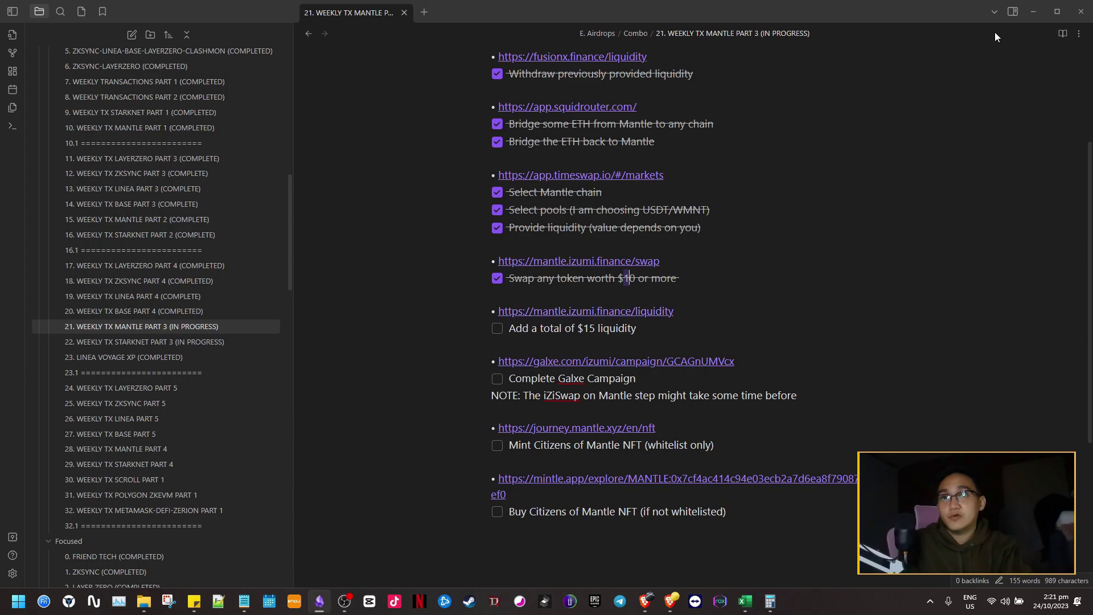
Switch to the iZUMi liquidity page in the browser, reload it, and start adding liquidity to the USDT/WETH position.
left_click(651, 602)
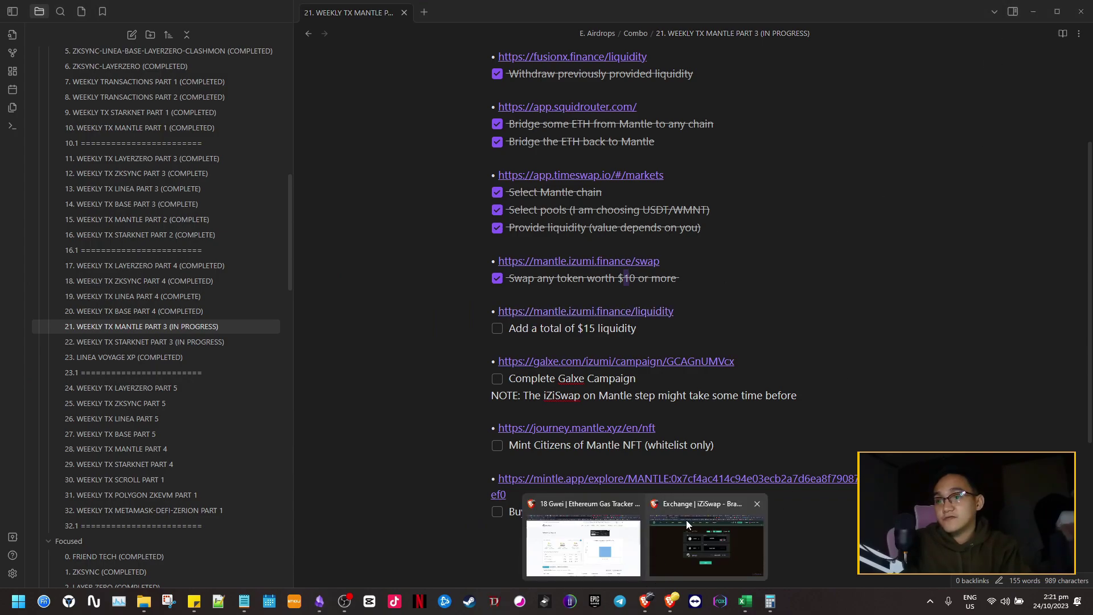
left_click(685, 524)
left_click(745, 8)
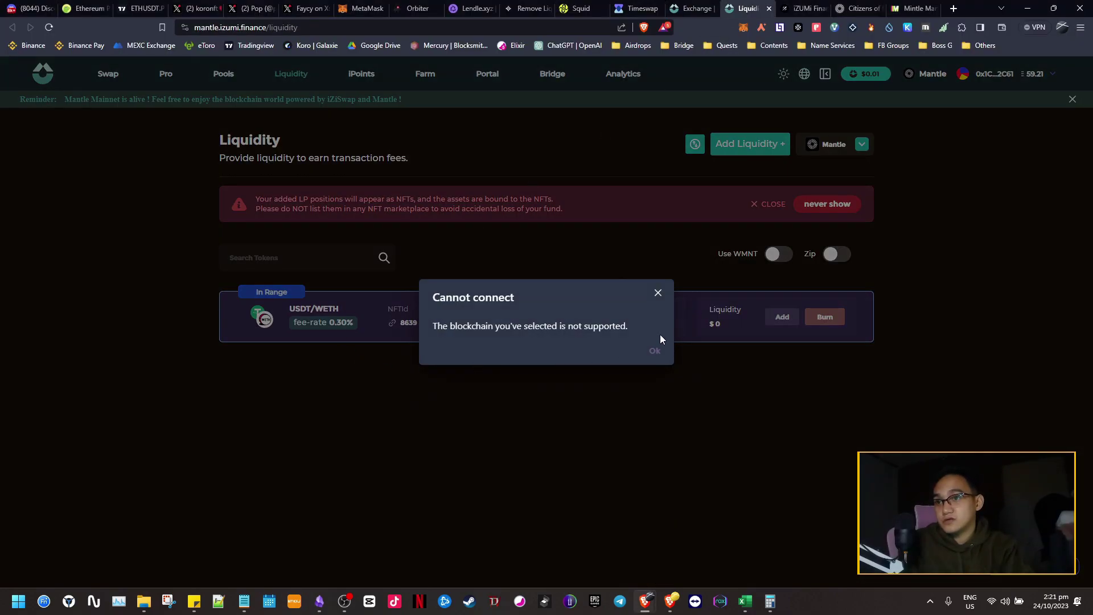
left_click(656, 352)
left_click(48, 27)
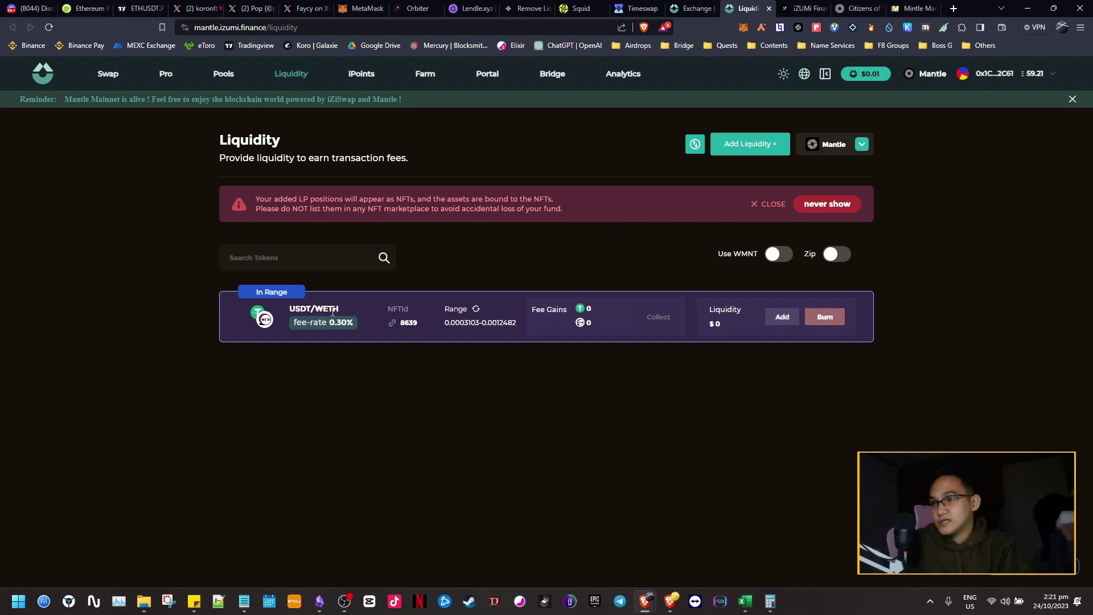
left_click(781, 316)
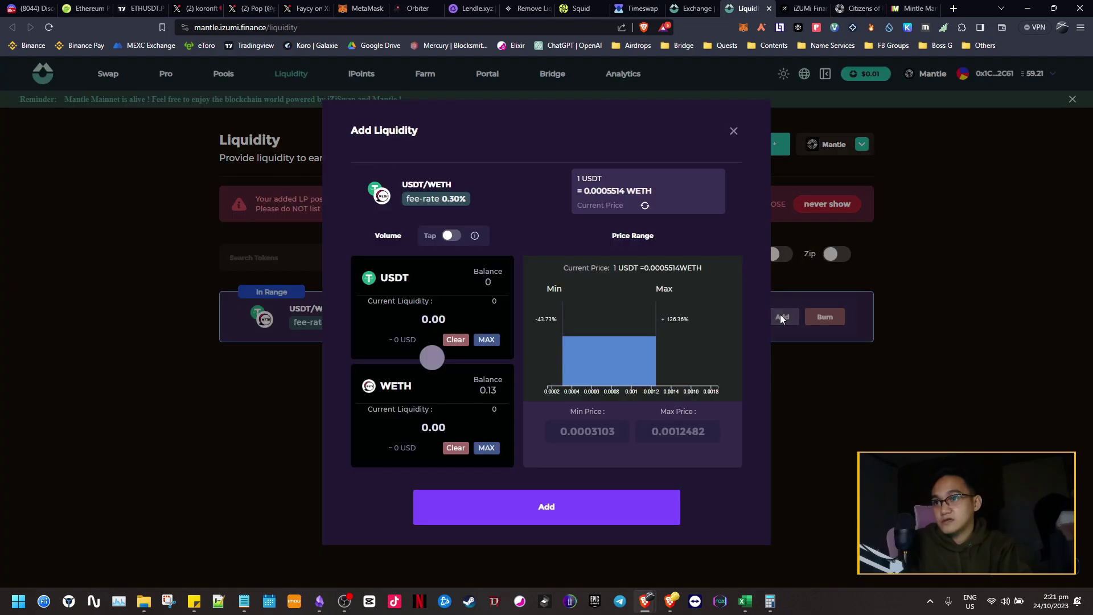
left_click(563, 514)
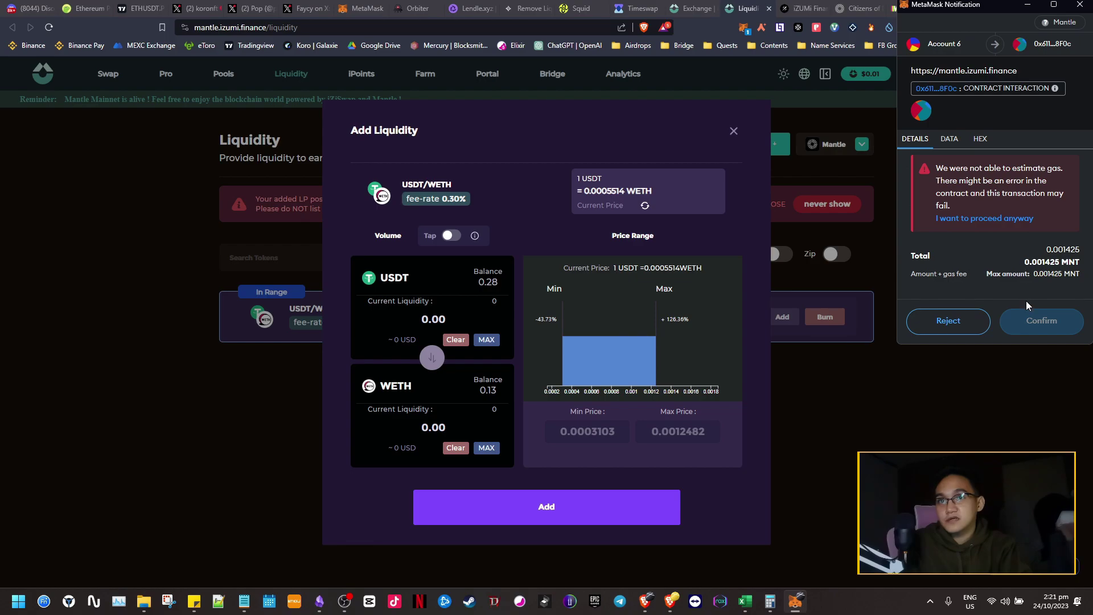
left_click(959, 330)
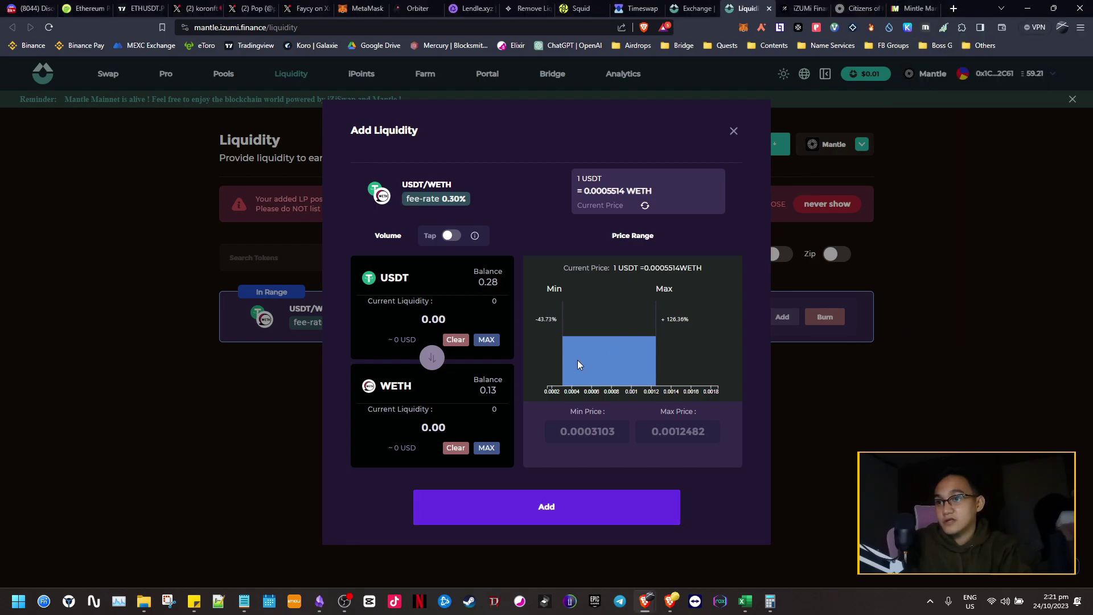
left_click(453, 313)
type("5")
key("BackSpace")
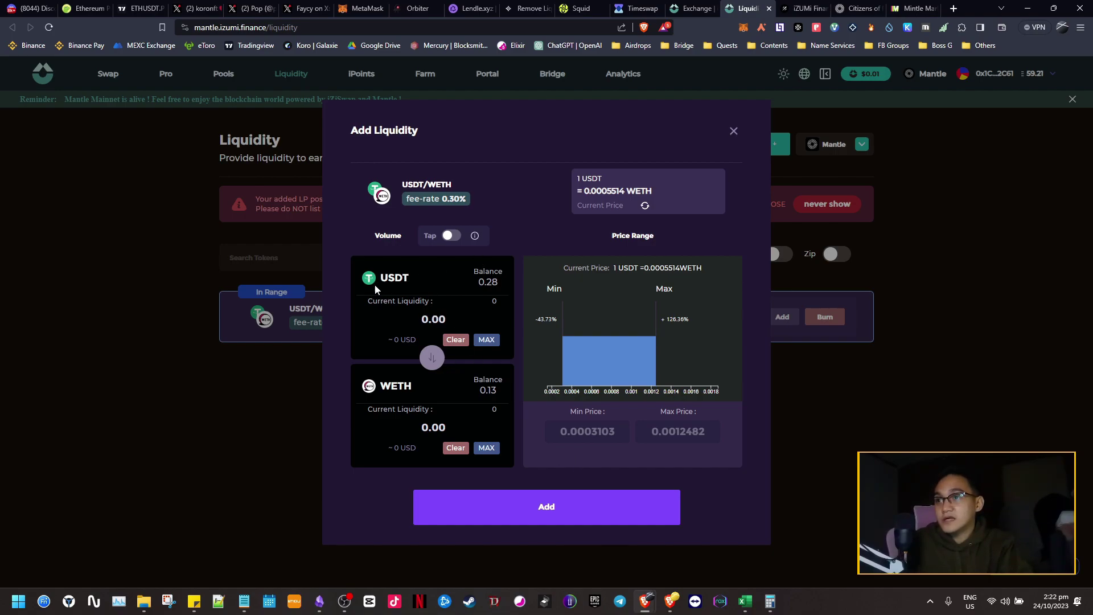
Set the USDT deposit to 5 and check the dollar value of the matching WETH amount.
double_click(417, 386)
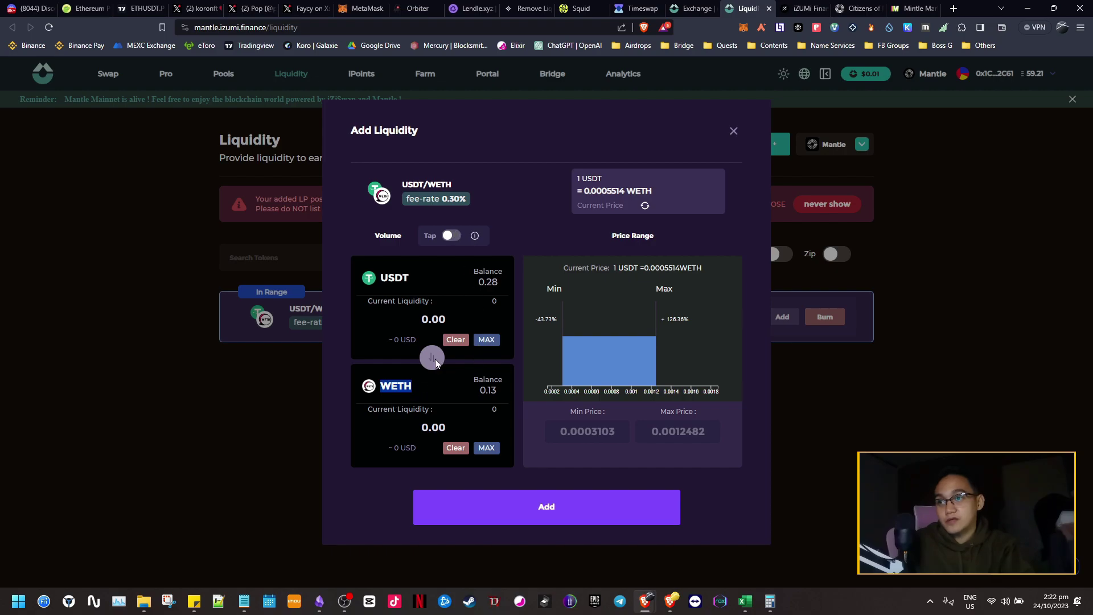
left_click(434, 319)
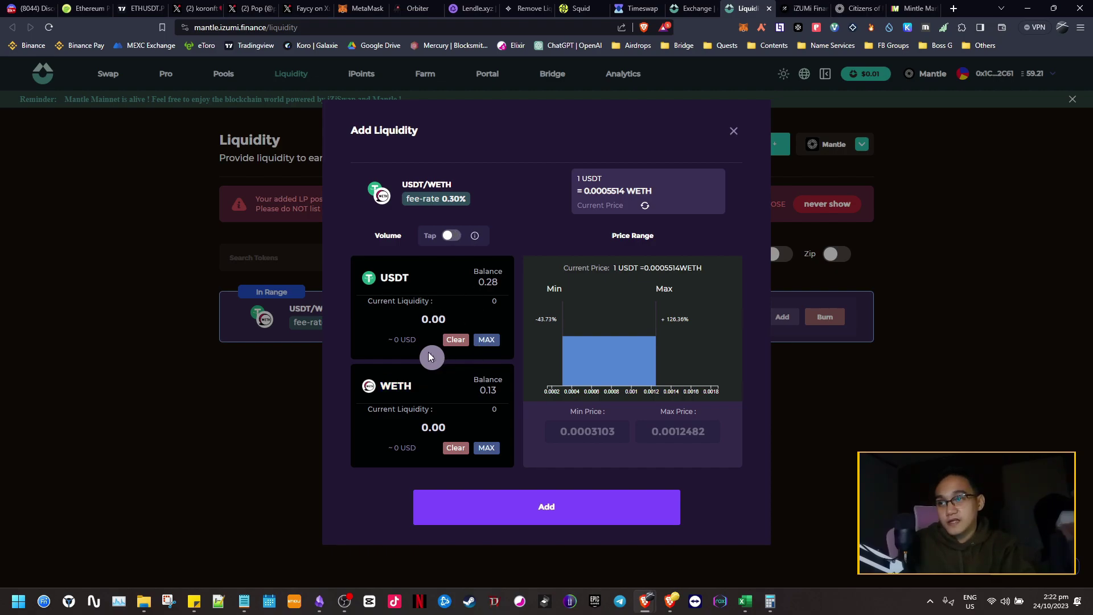
type("5")
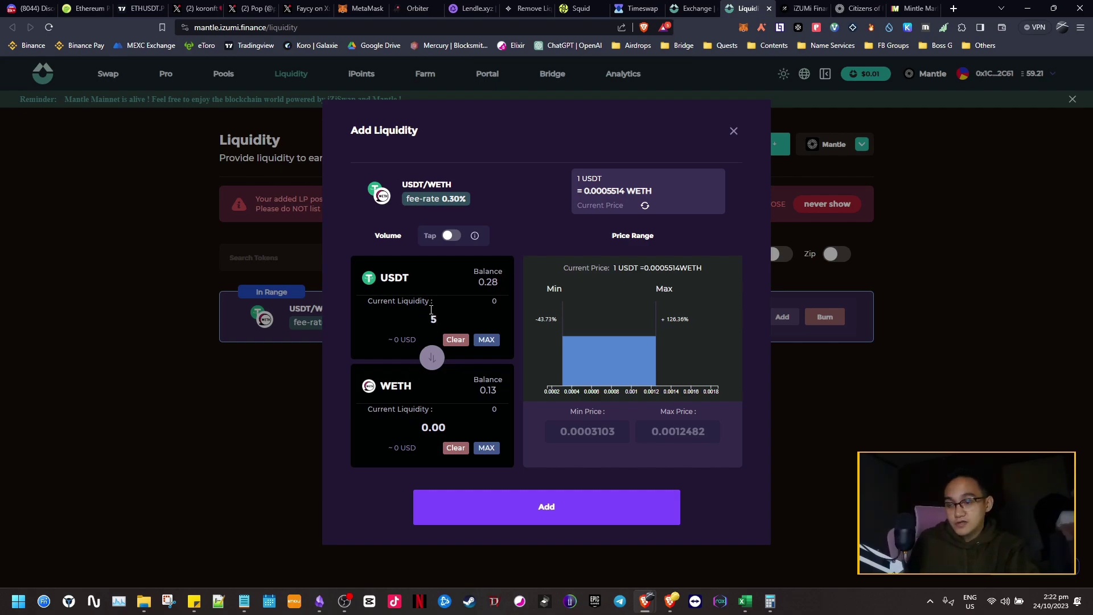
left_click(441, 425)
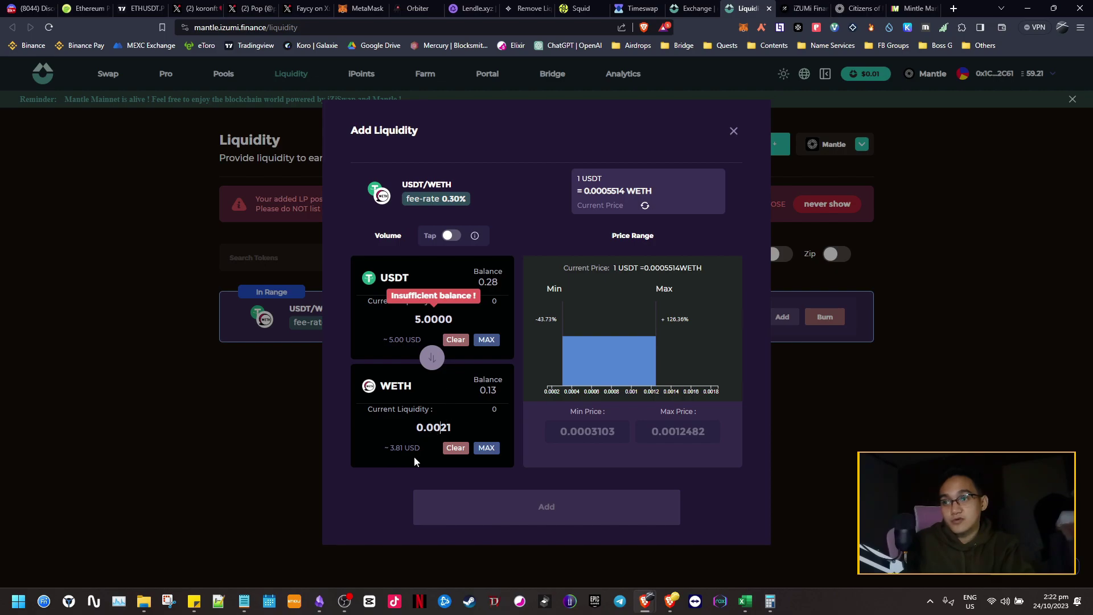
double_click(398, 448)
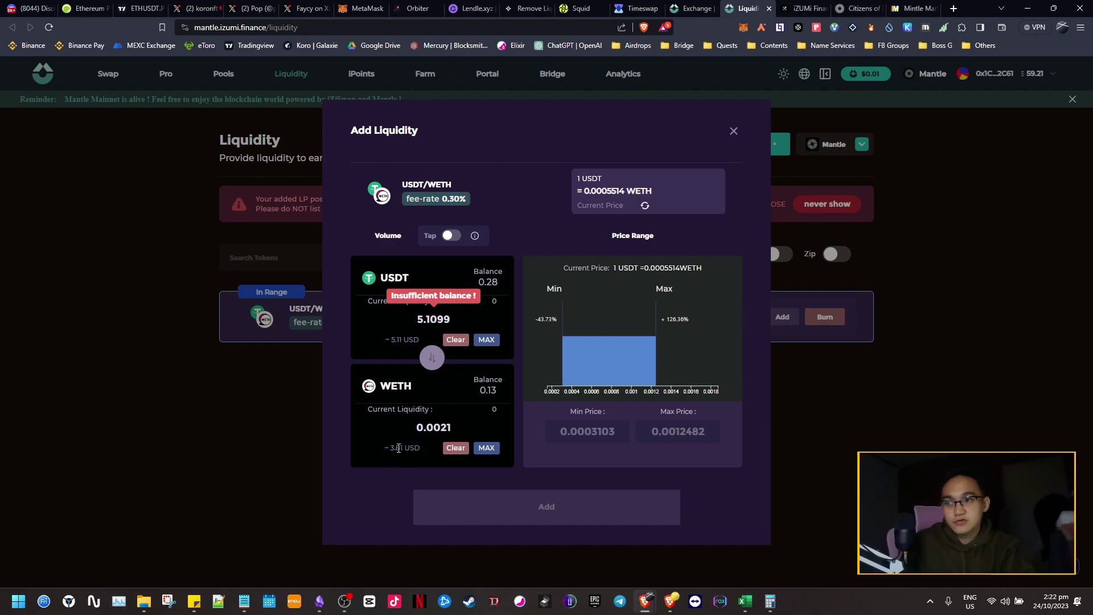
left_click(405, 450)
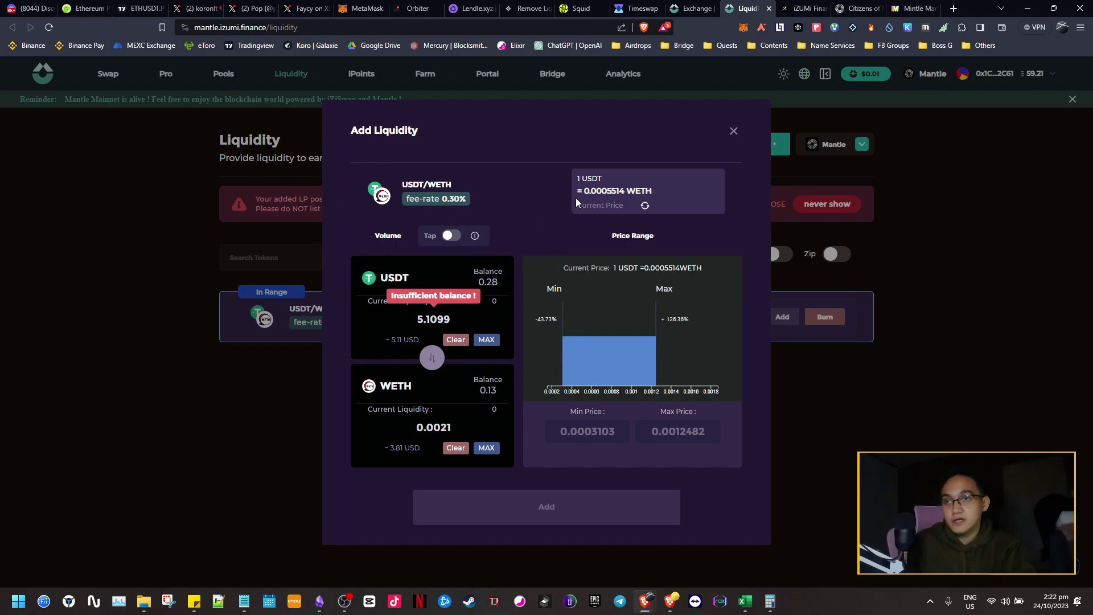
On the iZUMi swap page, change the token to receive to USDT and set its amount to 10.
left_click(692, 8)
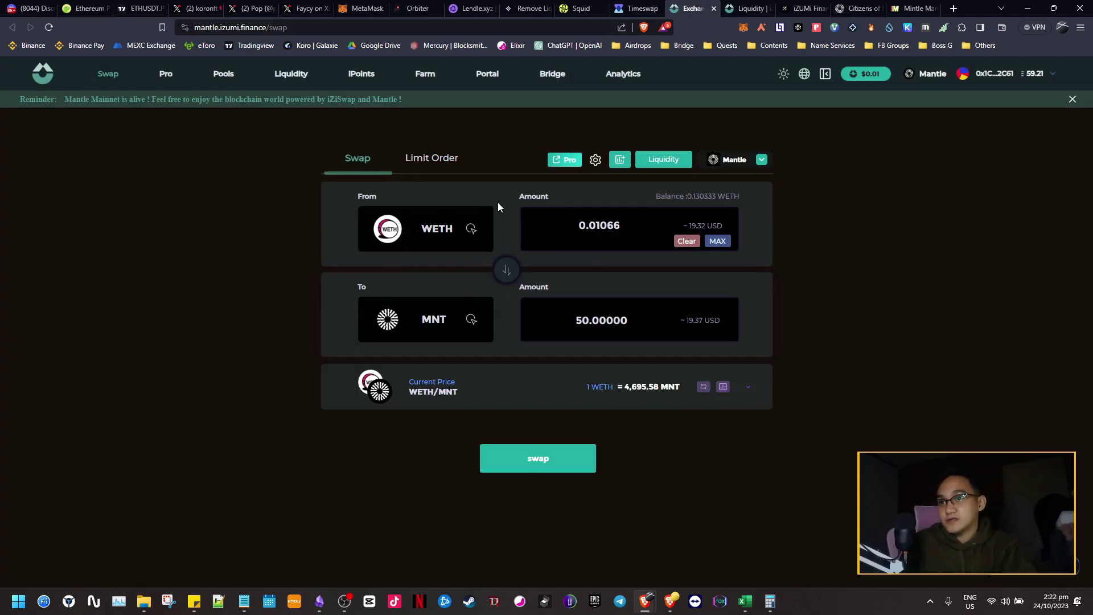
left_click(471, 320)
left_click(451, 305)
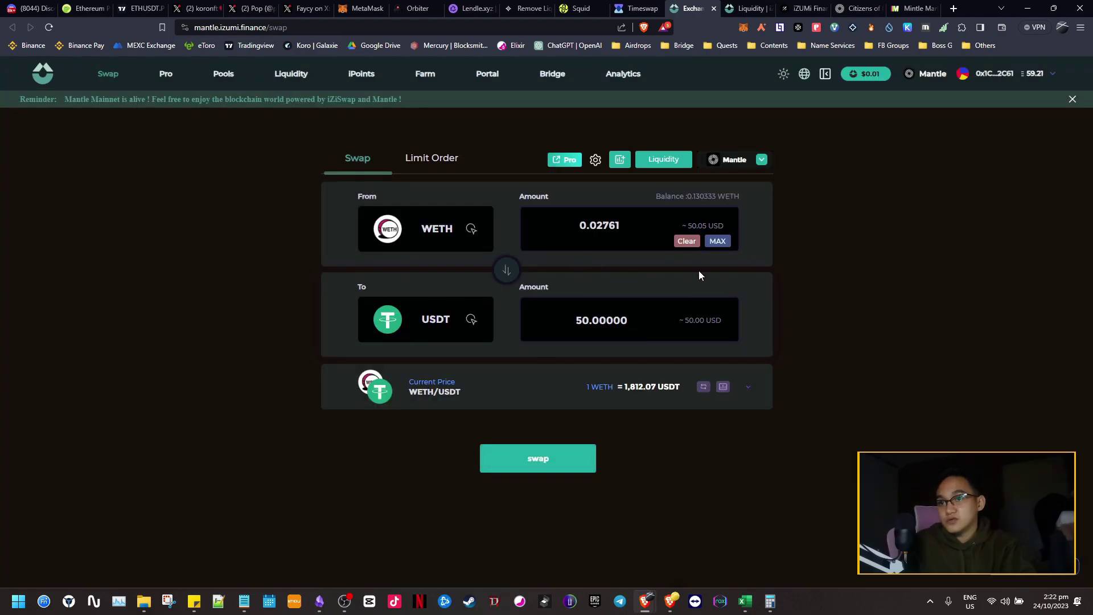
left_click(709, 302)
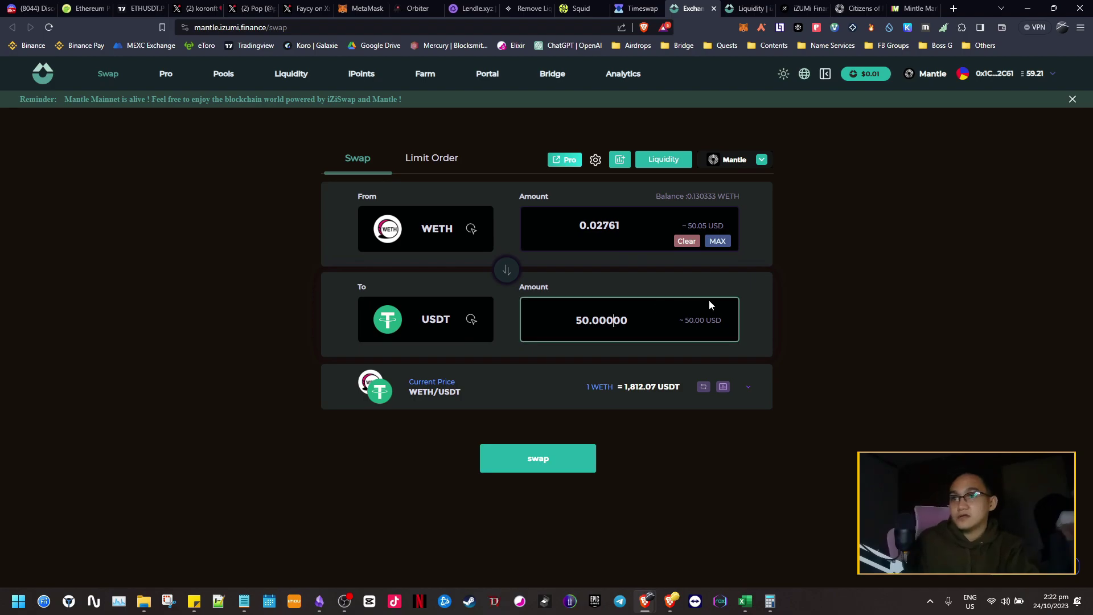
key("ctrl+a")
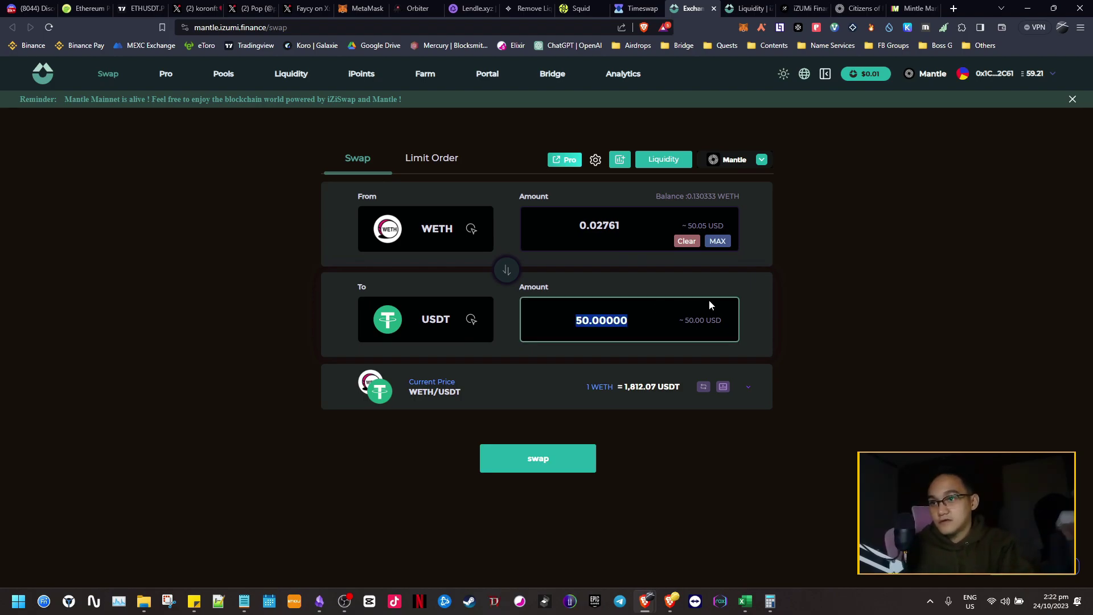
type("5")
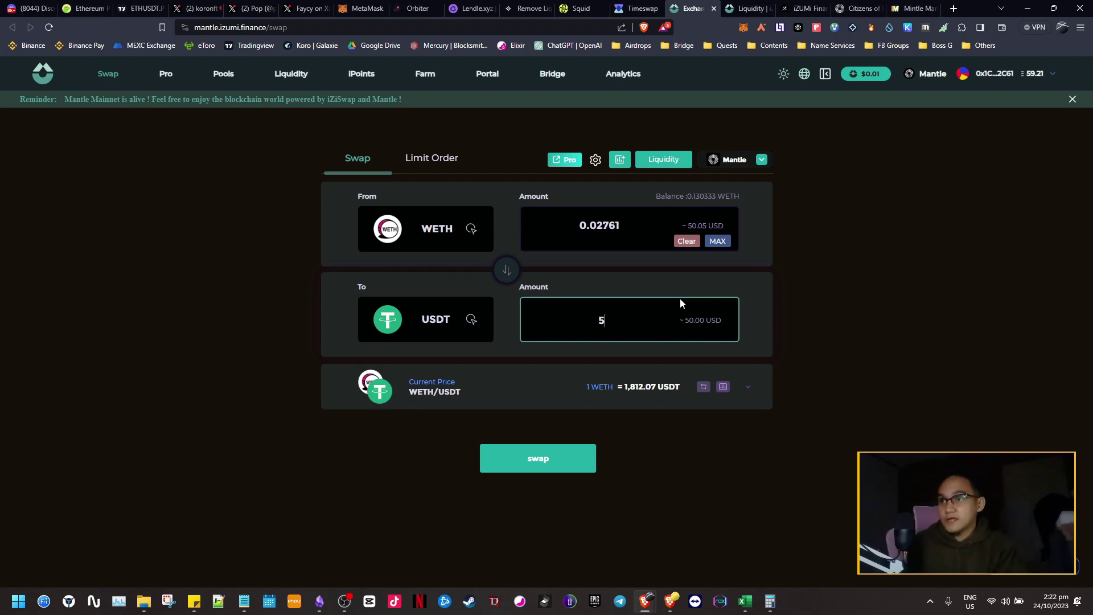
type(".0")
key("BackSpace")
key("BackSpace")
key("BackSpace")
type("10")
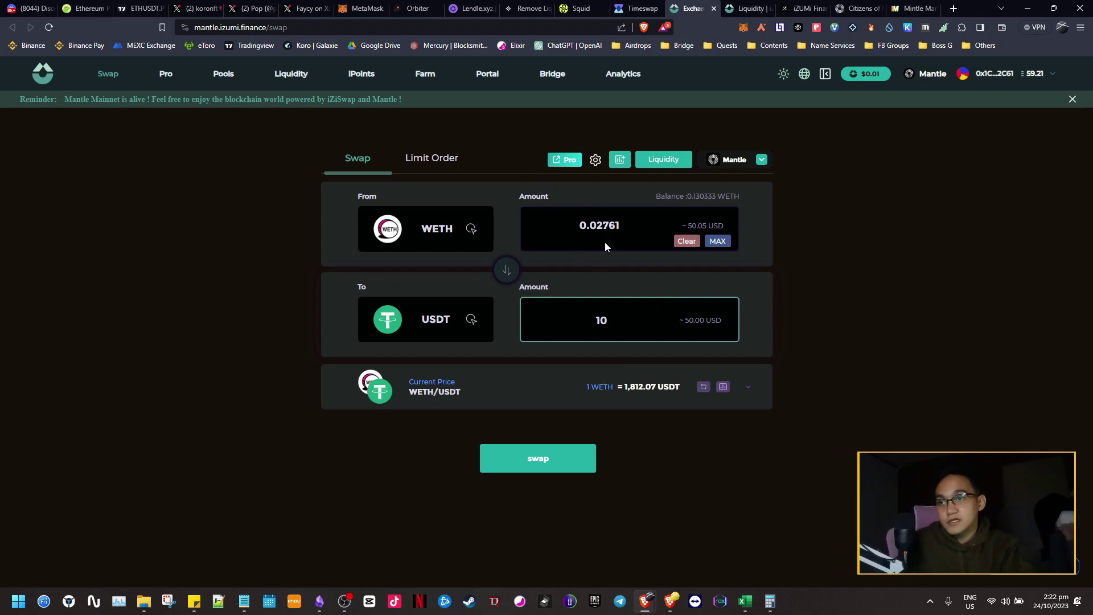
left_click(746, 8)
left_click(692, 8)
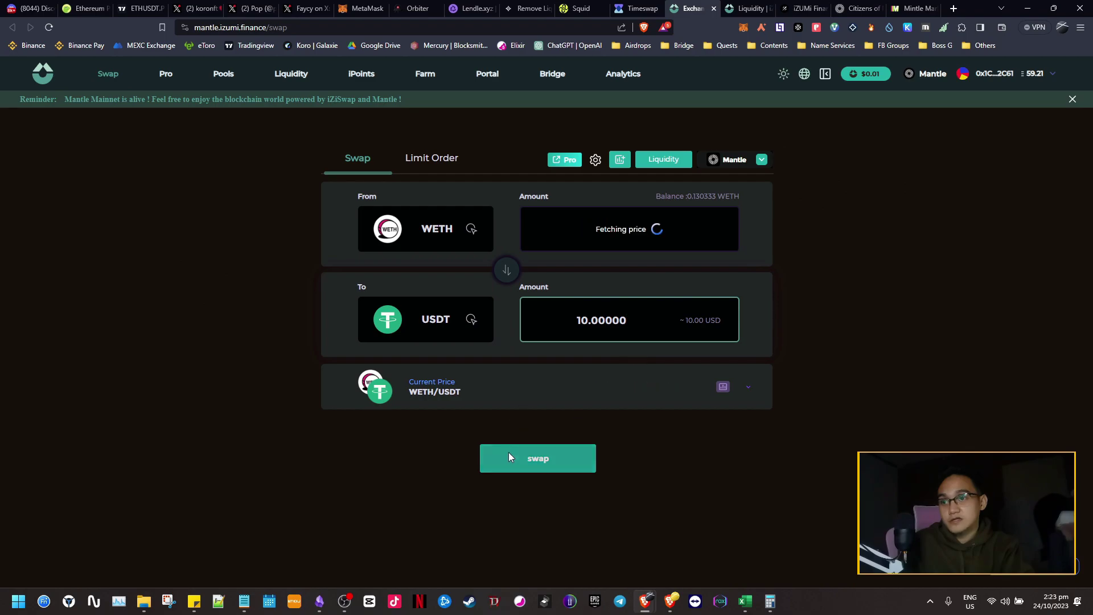
Swap WETH for 10 USDT, confirm the transaction in MetaMask, and dismiss the swap status dialog.
left_click(561, 462)
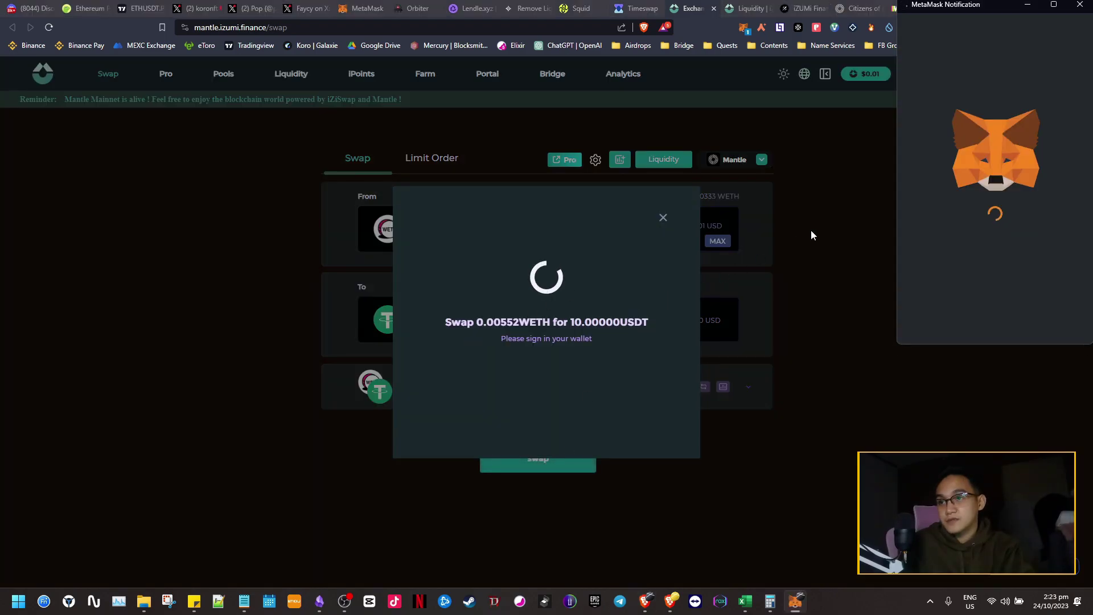
left_click_drag(968, 10, 935, 103)
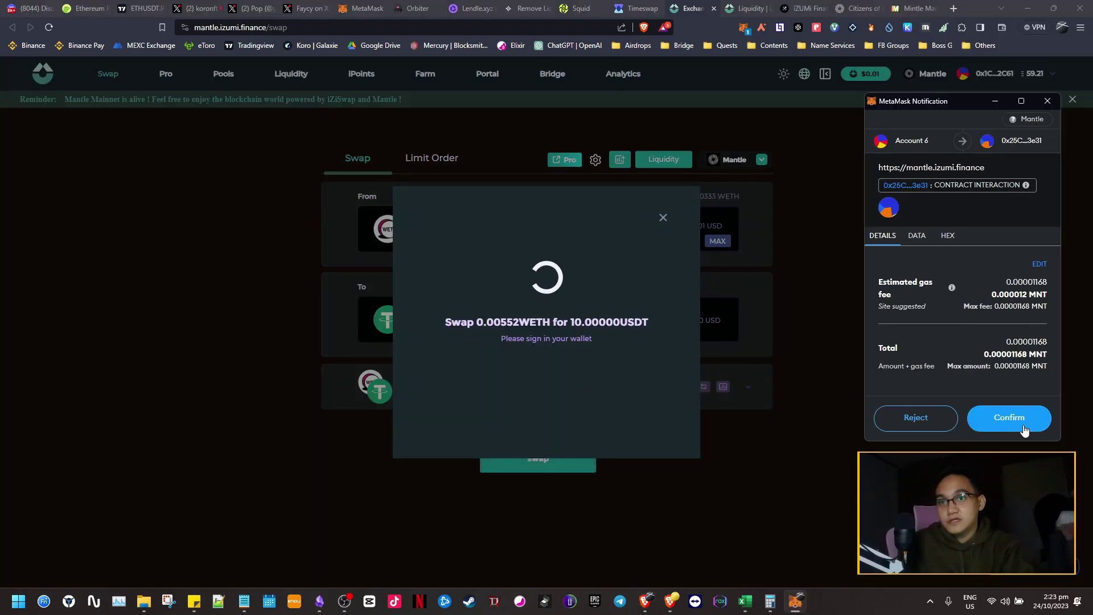
left_click(1019, 420)
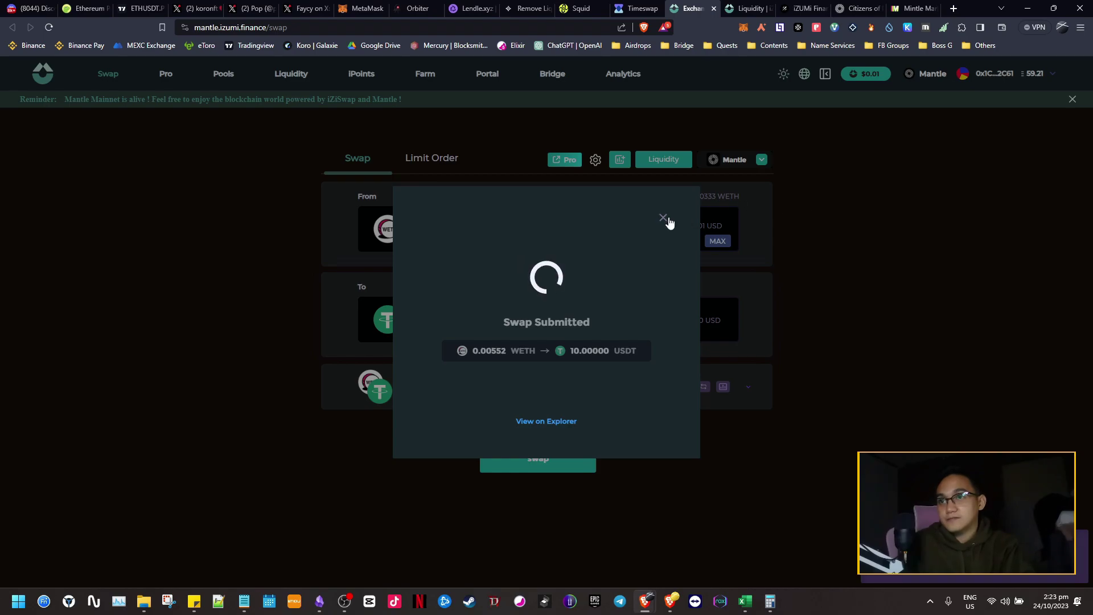
left_click(664, 218)
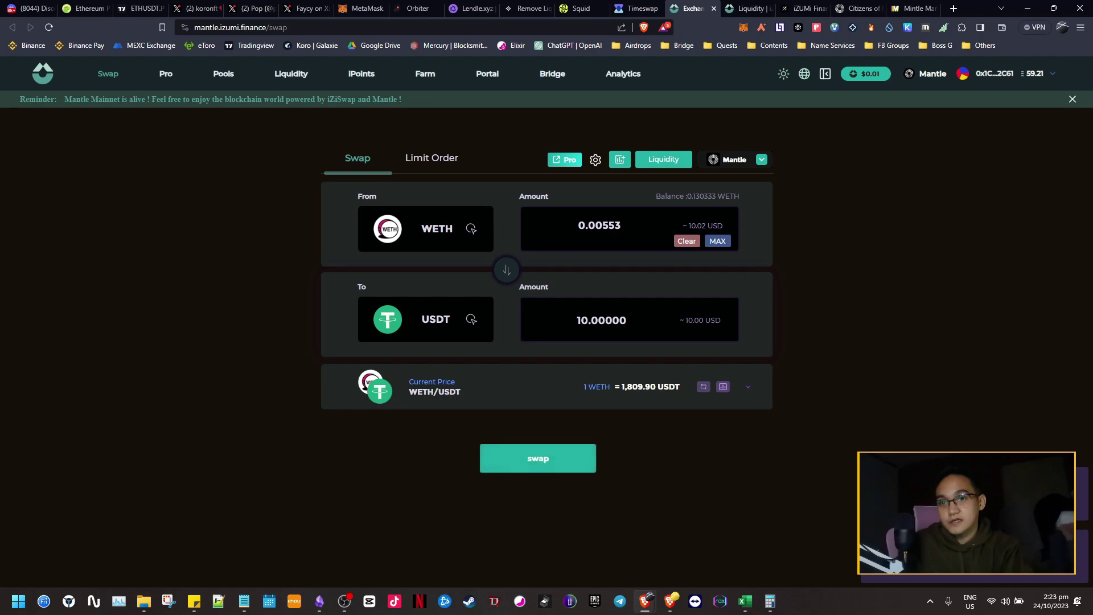
Add the maximum USDT balance with its matching WETH to the USDT/WETH position, confirm in MetaMask, and reload the liquidity page.
left_click(748, 8)
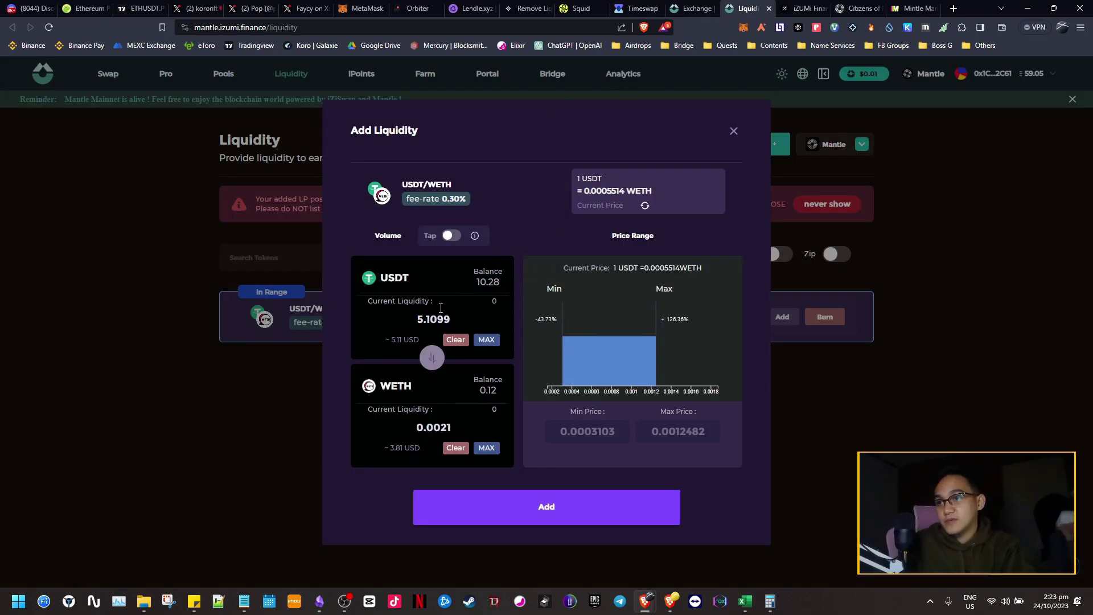
triple_click(488, 279)
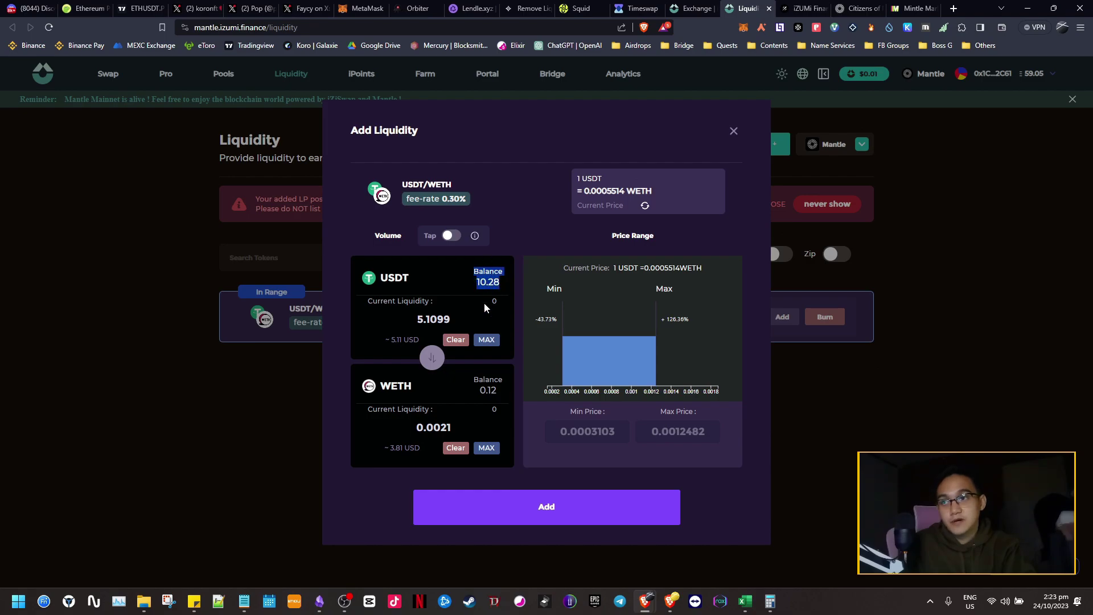
left_click(486, 340)
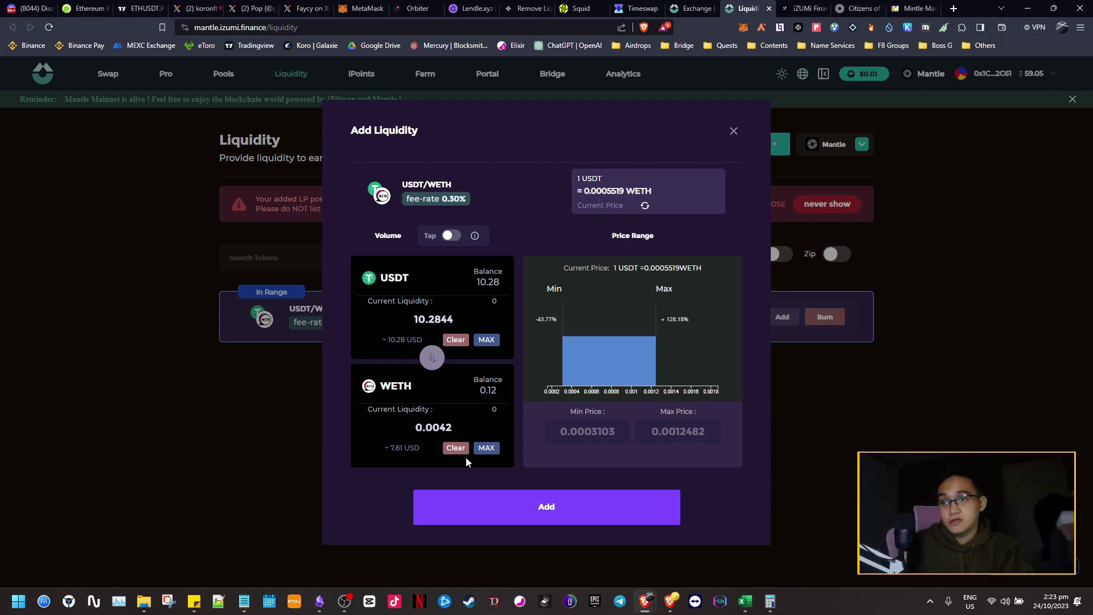
left_click(603, 516)
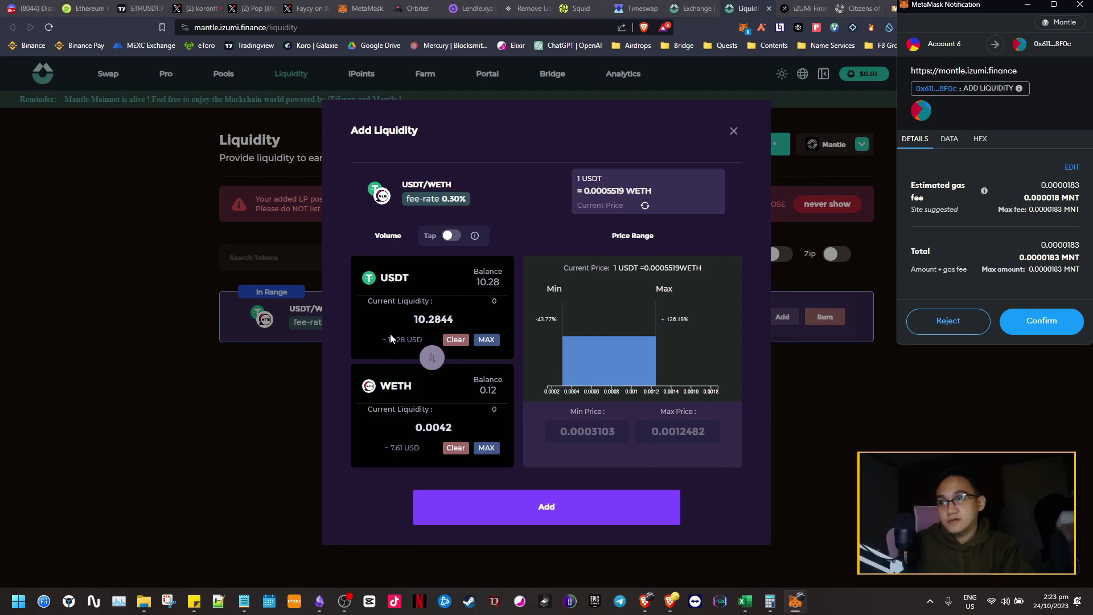
left_click(1046, 321)
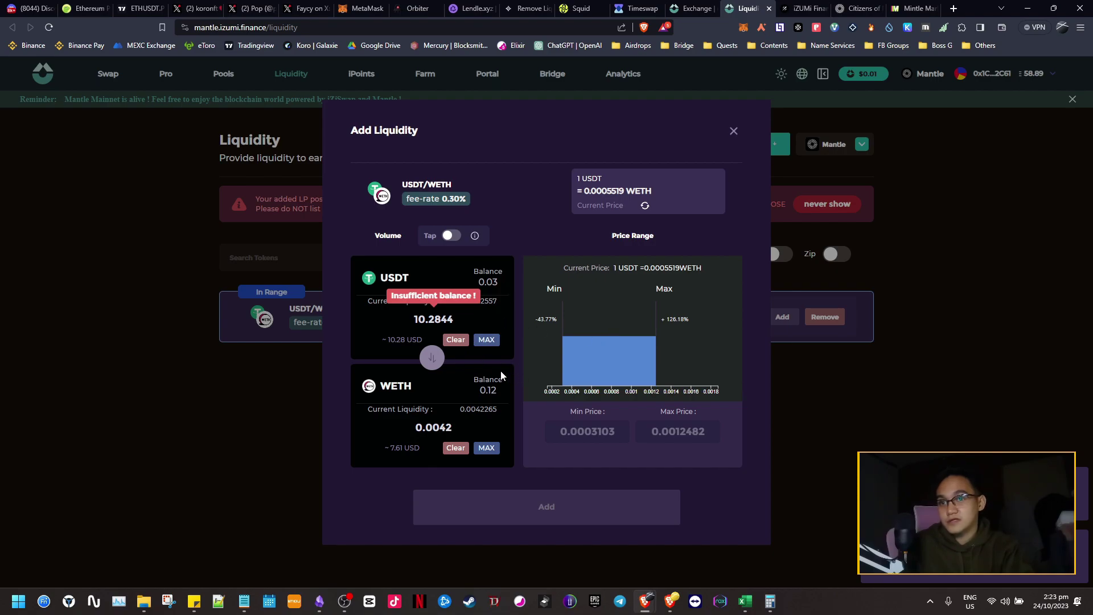
left_click(734, 130)
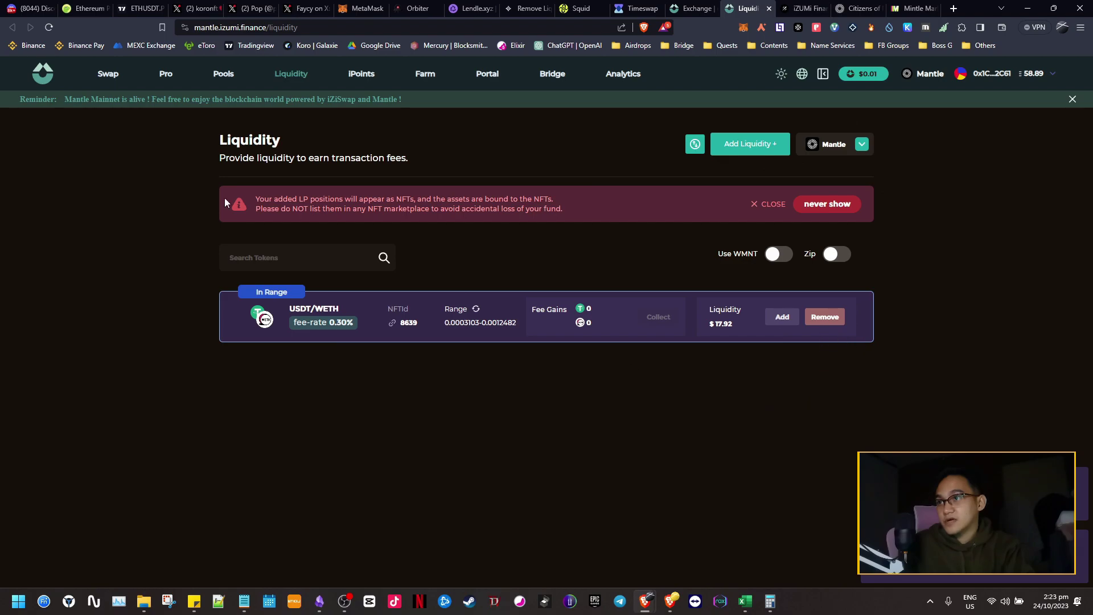
key("F5")
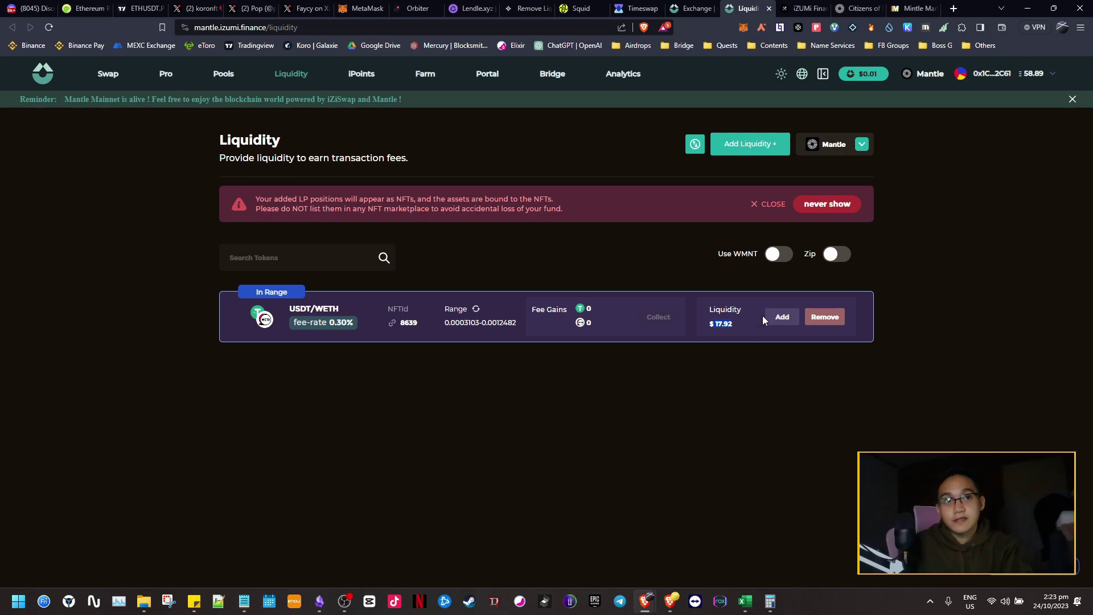
left_click(799, 373)
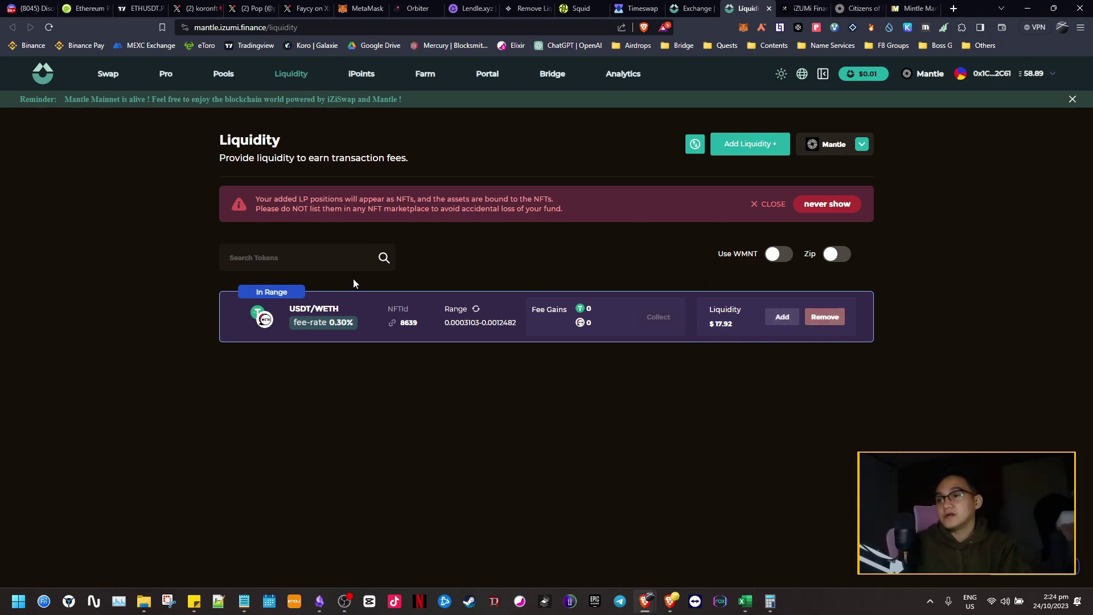
Check off "Add a total of $15 liquidity" in the Obsidian note, and reload the iZUMi Galxe campaign page in the browser.
left_click(320, 601)
left_click(498, 329)
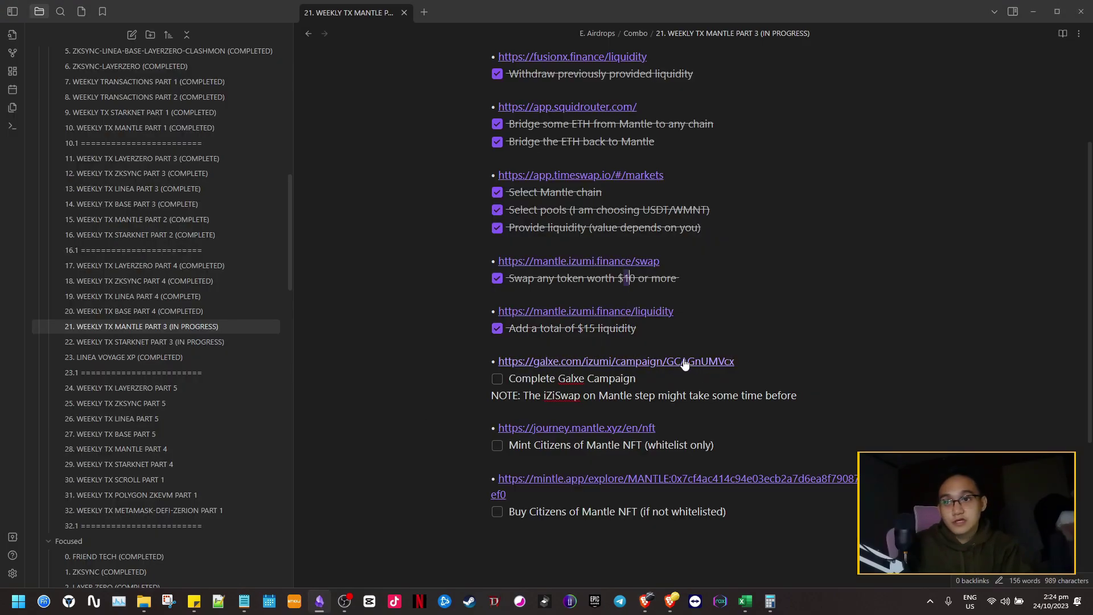
left_click(646, 601)
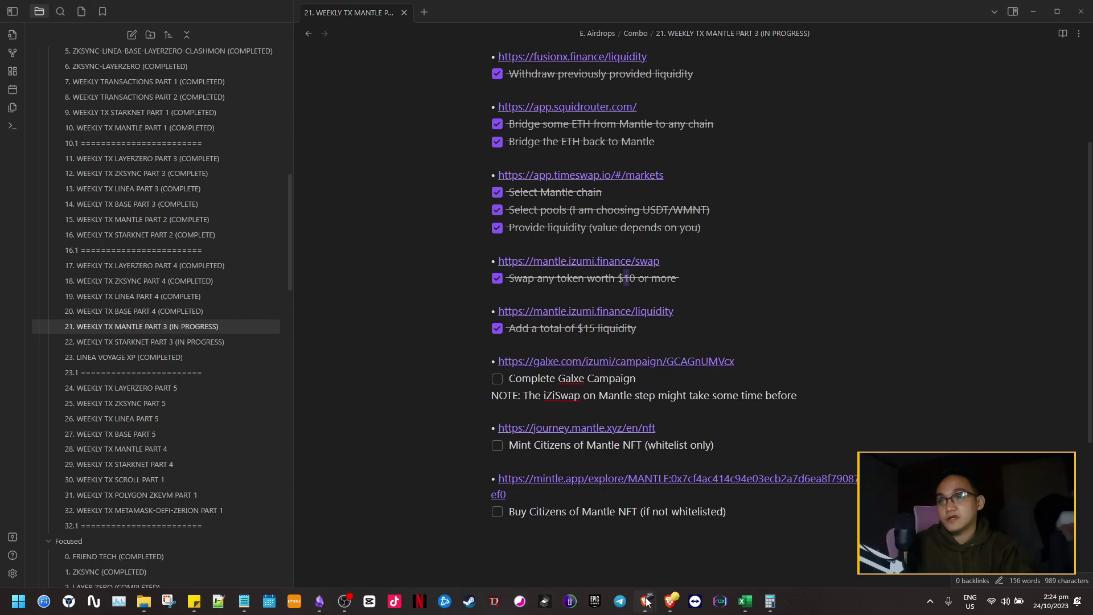
left_click(697, 536)
left_click(807, 8)
left_click(49, 27)
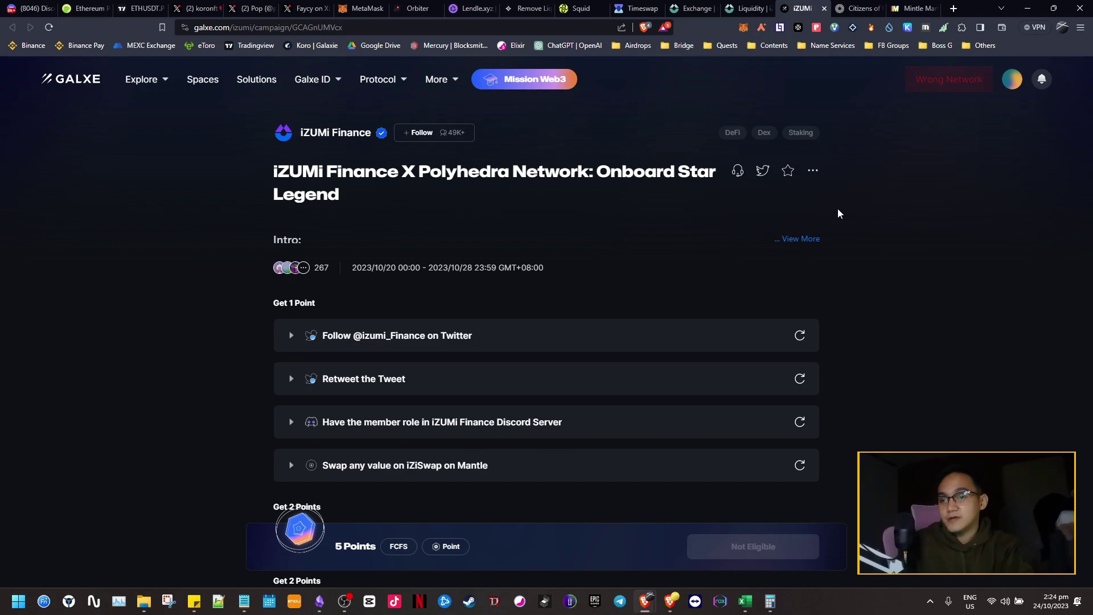
scroll(792, 288, "down", 5)
scroll(757, 253, "up", 4)
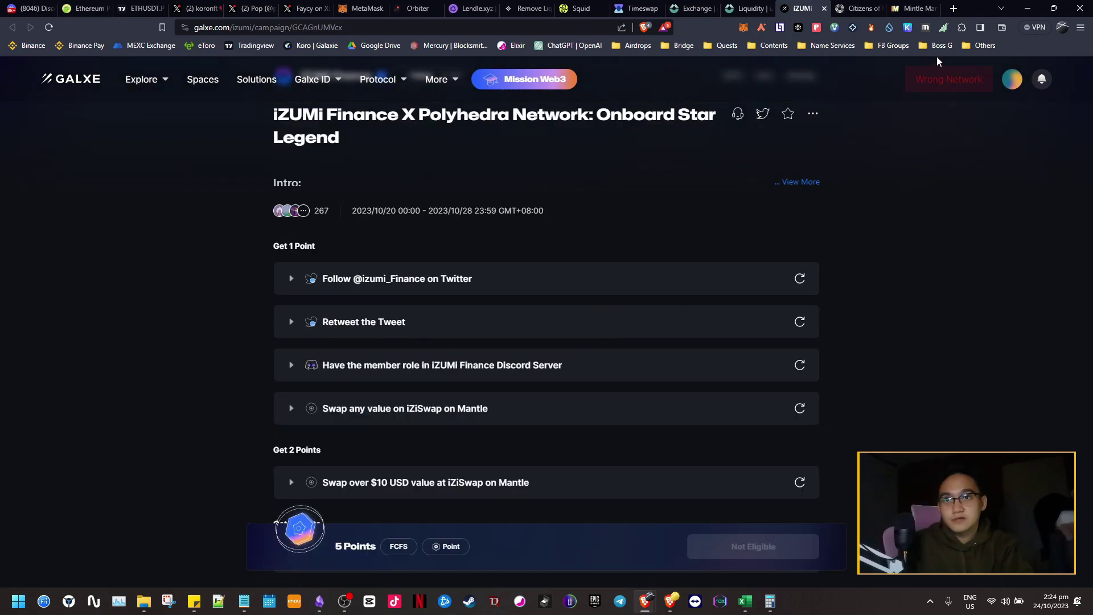
scroll(740, 464, "down", 3)
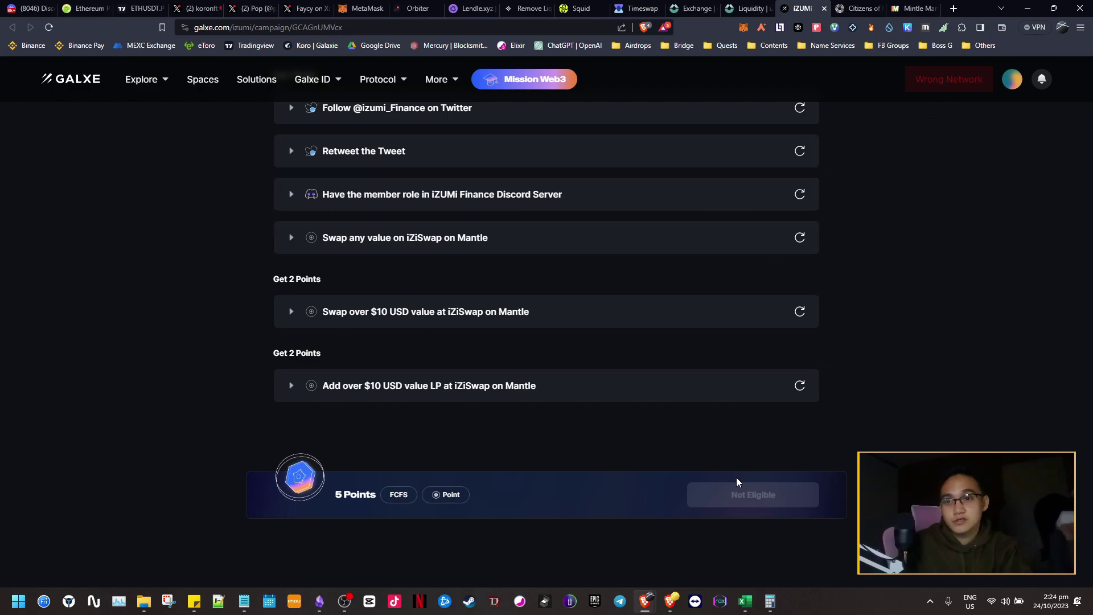
scroll(843, 379, "up", 3)
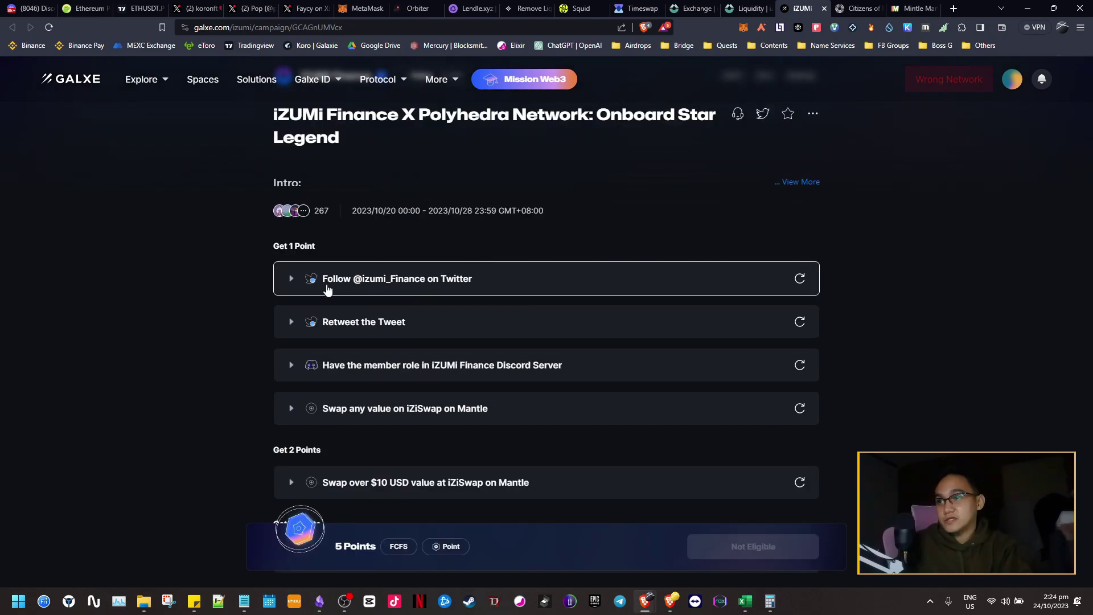
scroll(499, 286, "down", 1)
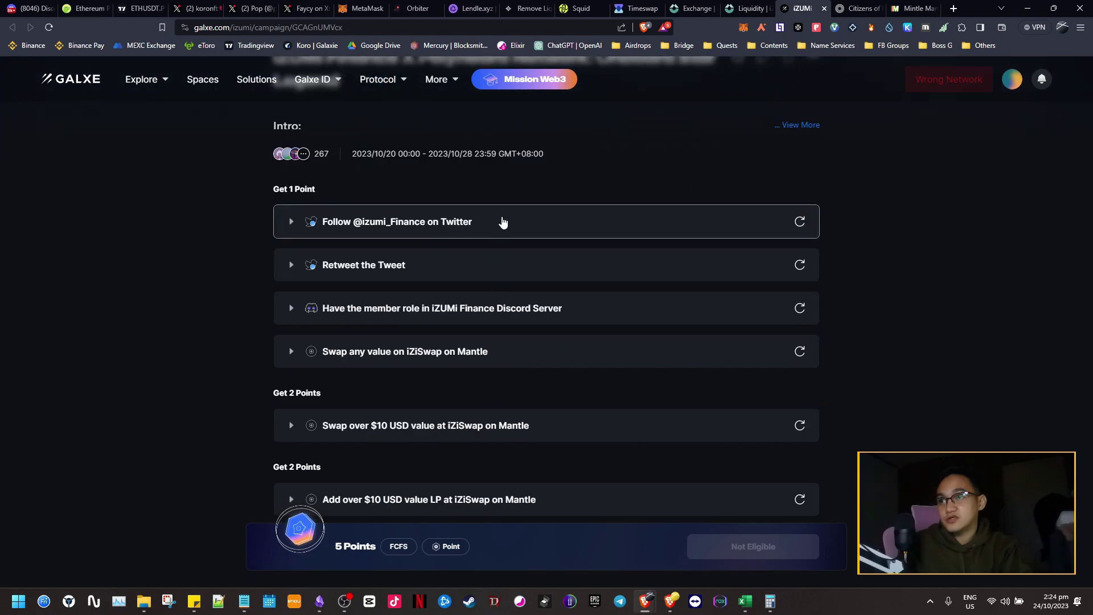
left_click(501, 222)
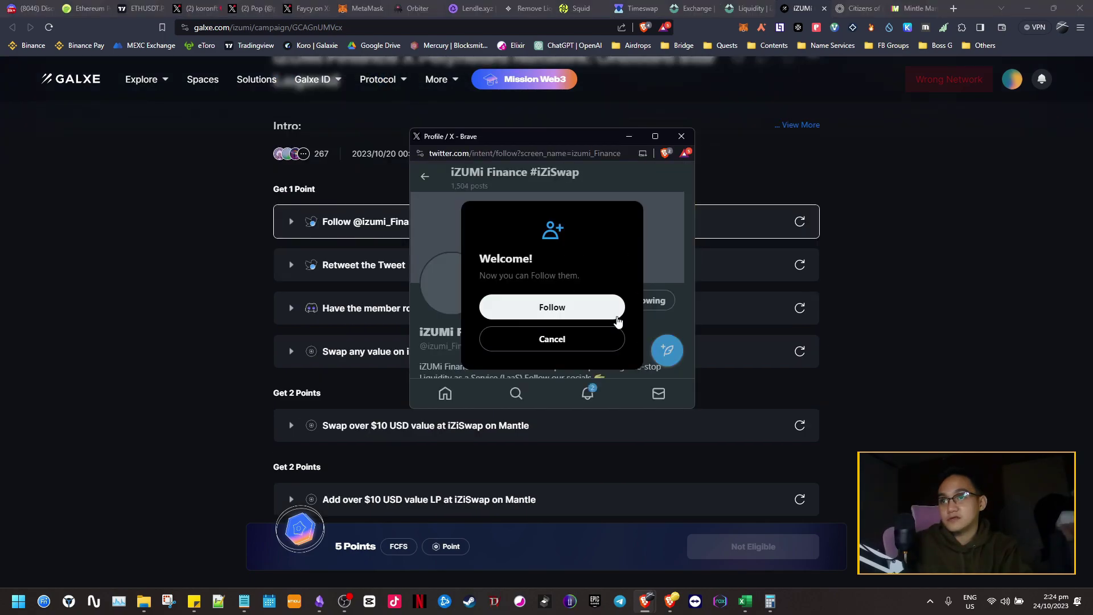
left_click(593, 297)
left_click(682, 136)
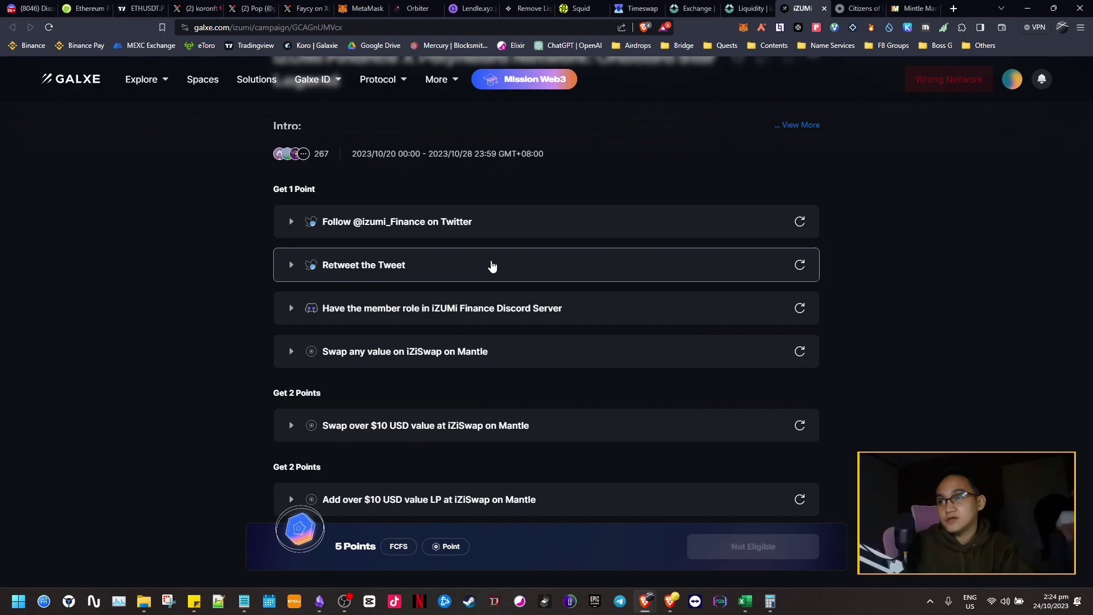
Open the campaign's "Retweet the Tweet" task, confirm the repost, and close its popup window.
left_click(491, 264)
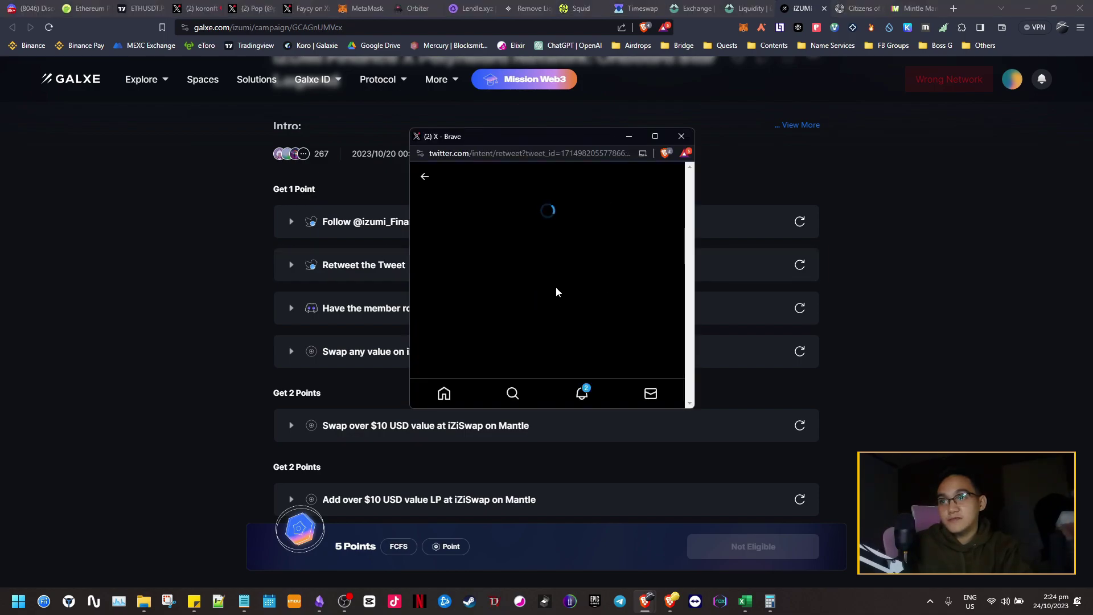
left_click(567, 313)
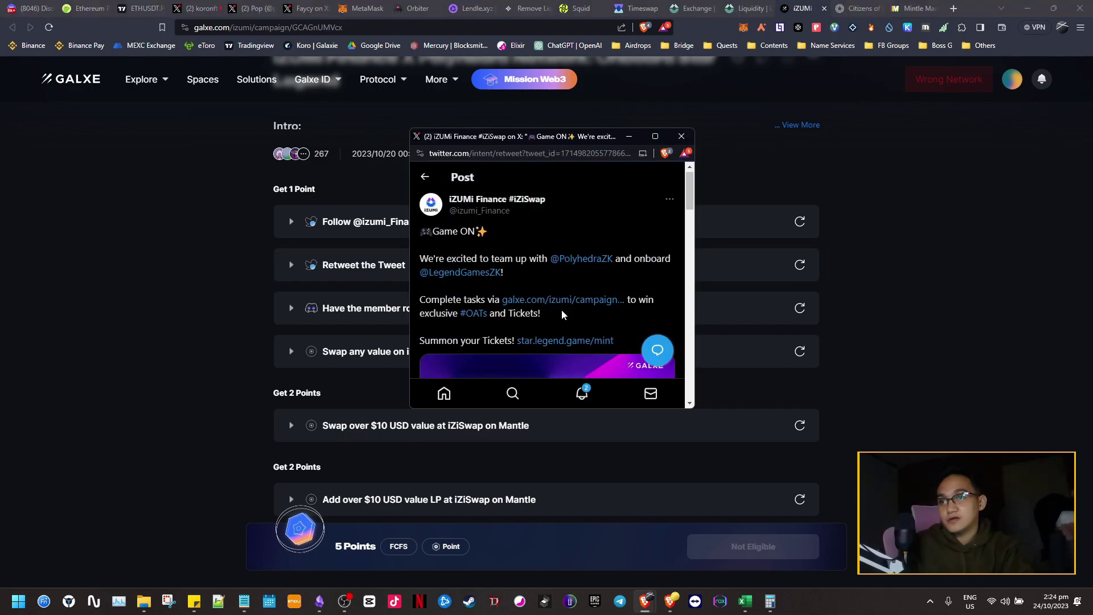
left_click(681, 136)
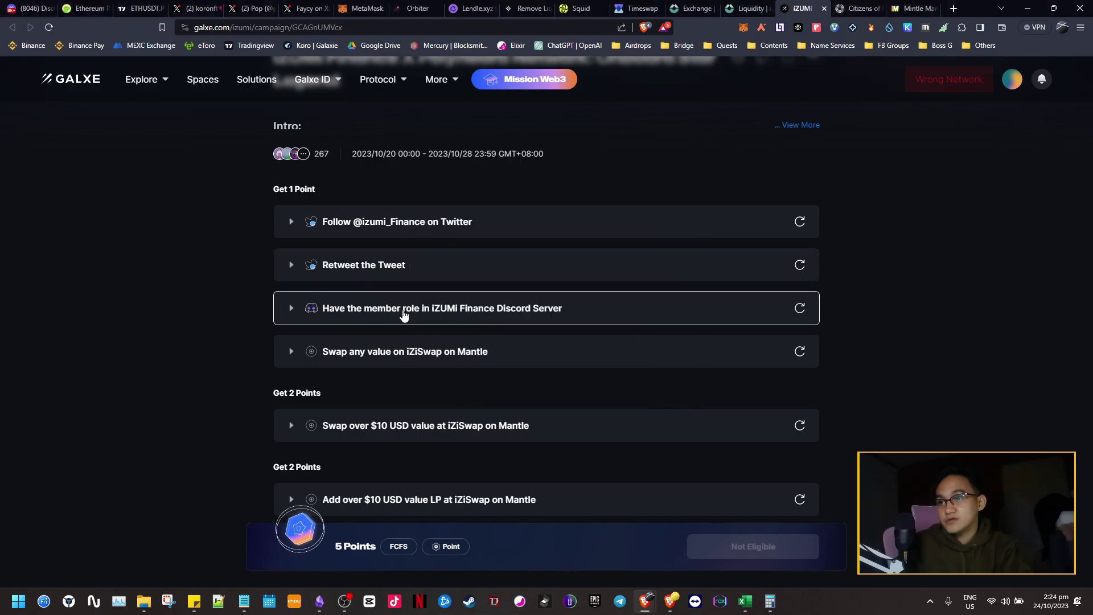
Open the iZUMi Finance Discord member-role task, accept the server invite, and close its popup window.
left_click(573, 307)
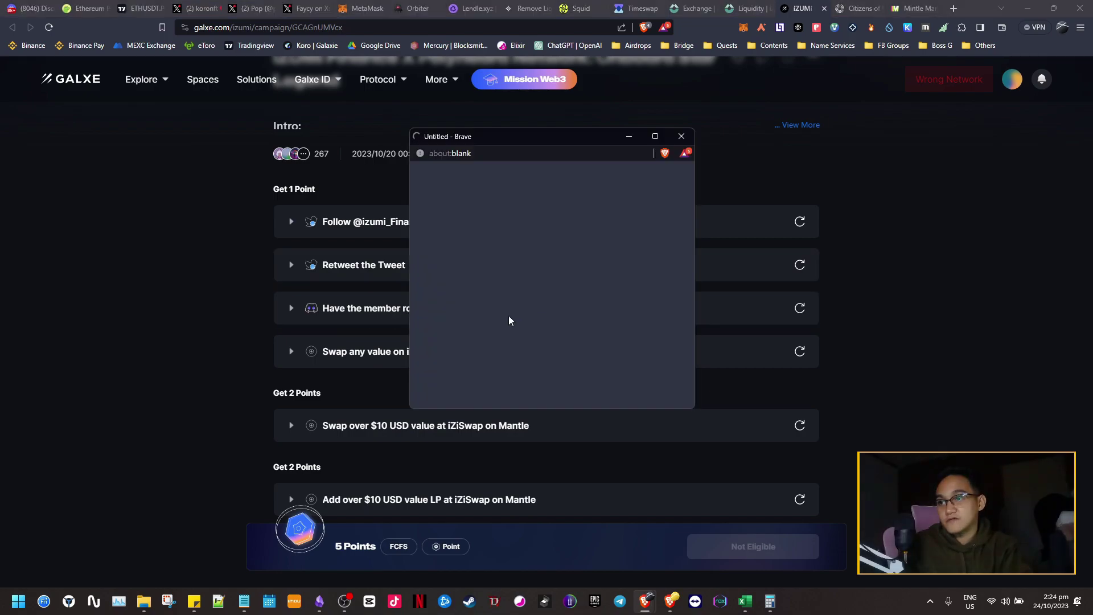
left_click_drag(567, 140, 568, 111)
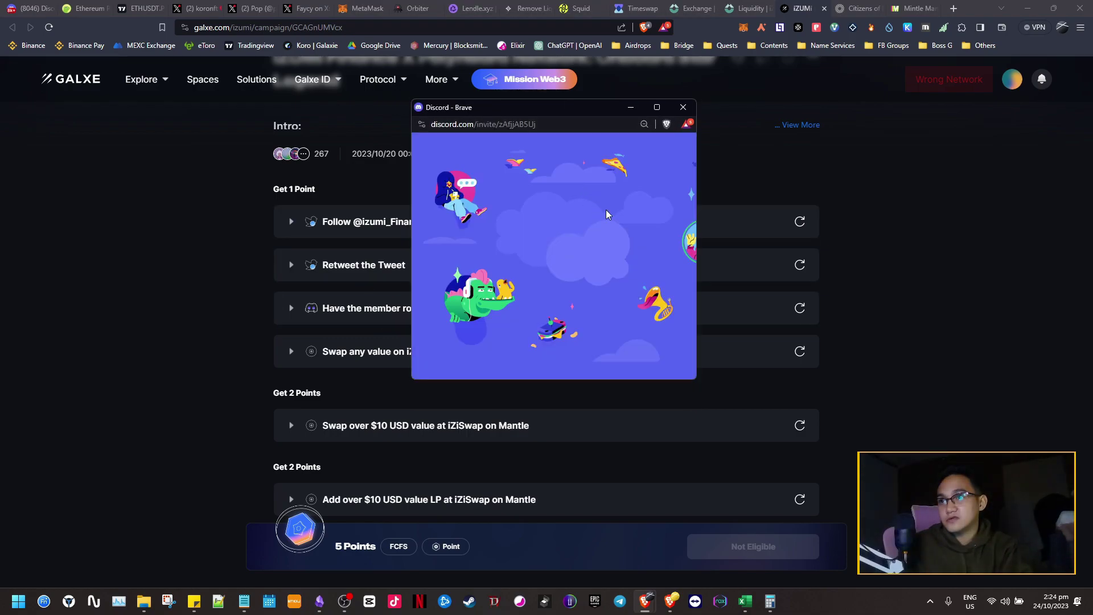
left_click(577, 333)
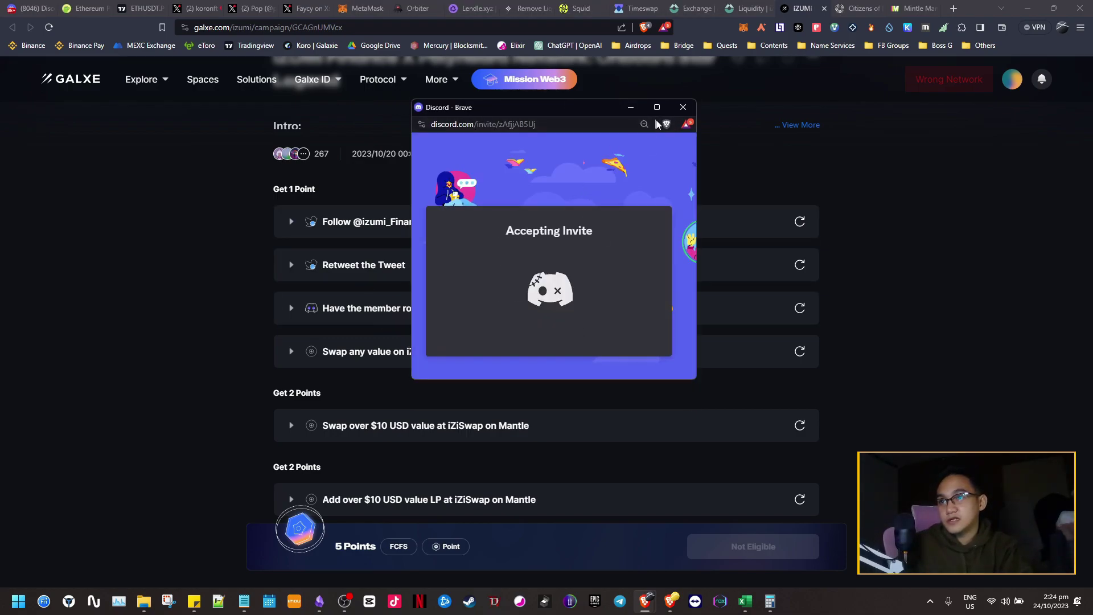
mouse_move(658, 106)
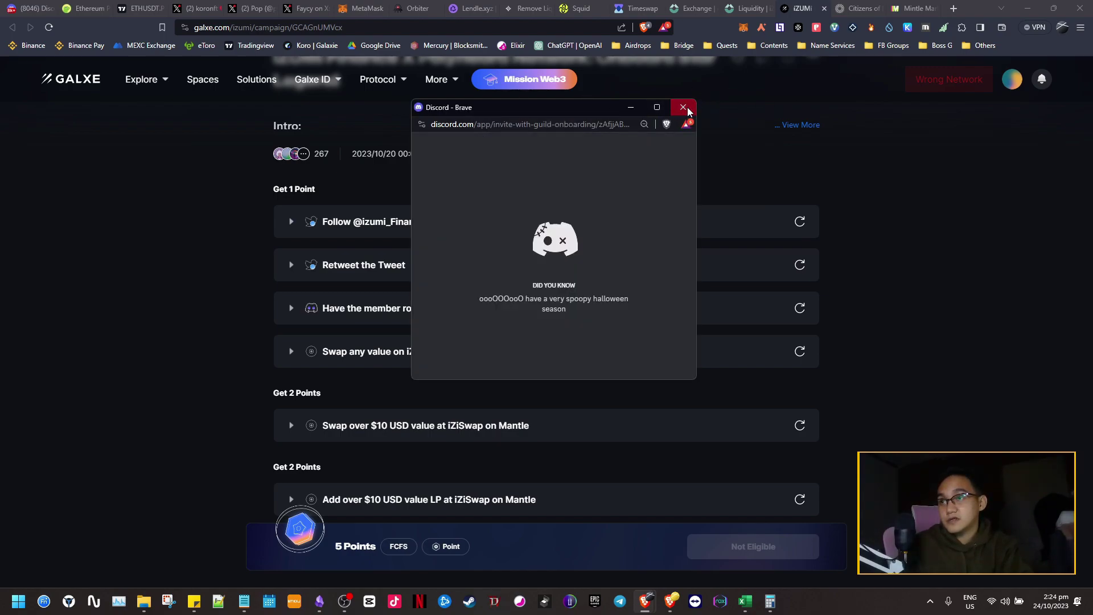
left_click(684, 107)
In Discord, go to the iZUMi Finance server and verify by adding the check mark reaction in the start-from-here channel.
left_click(31, 8)
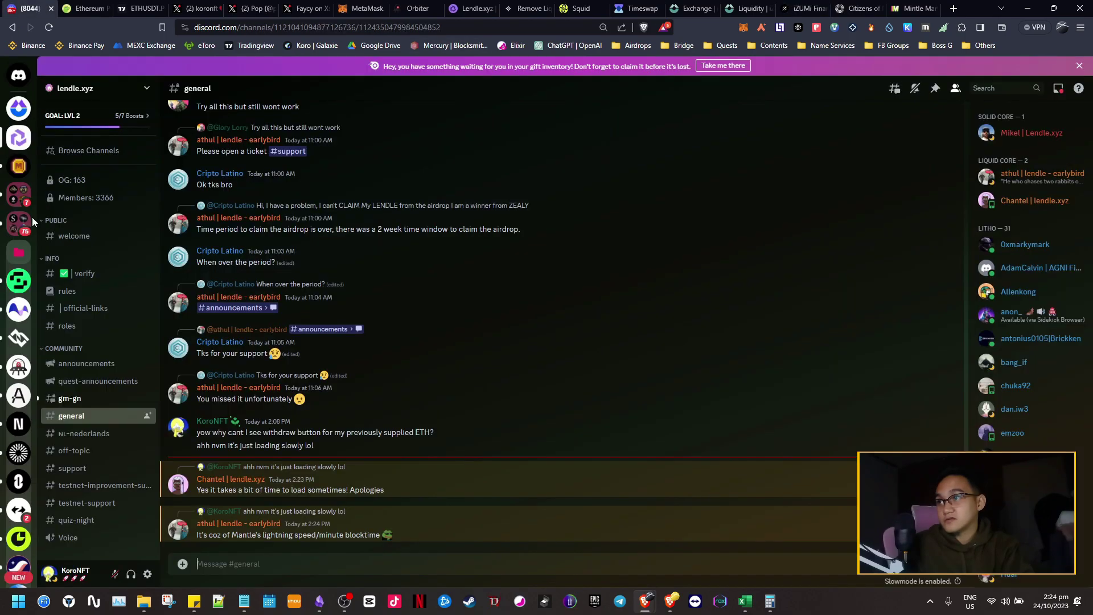
left_click(18, 107)
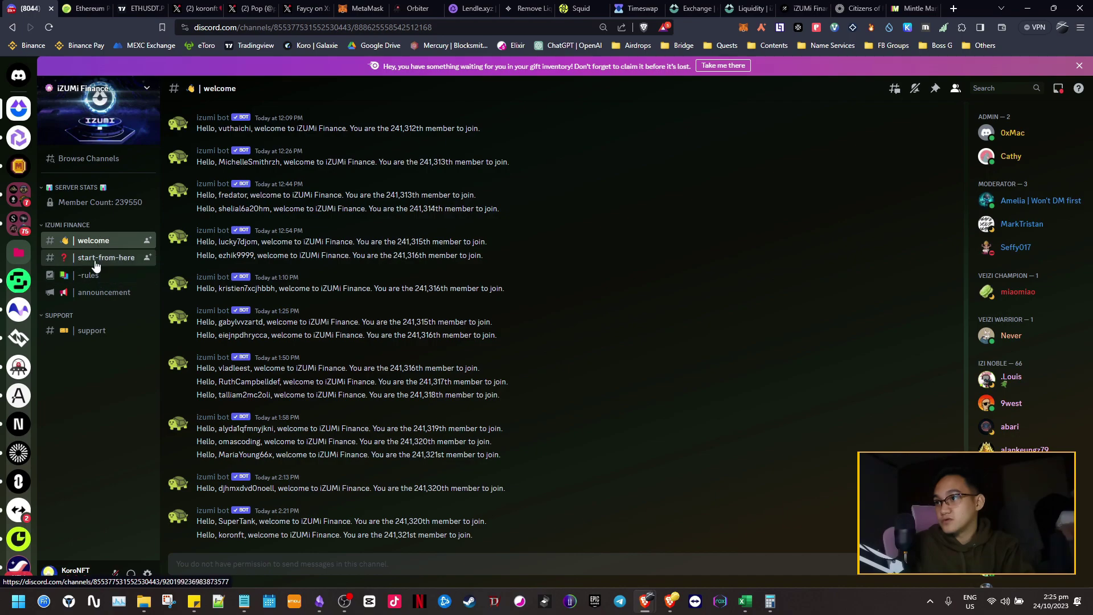
left_click(96, 263)
left_click(212, 533)
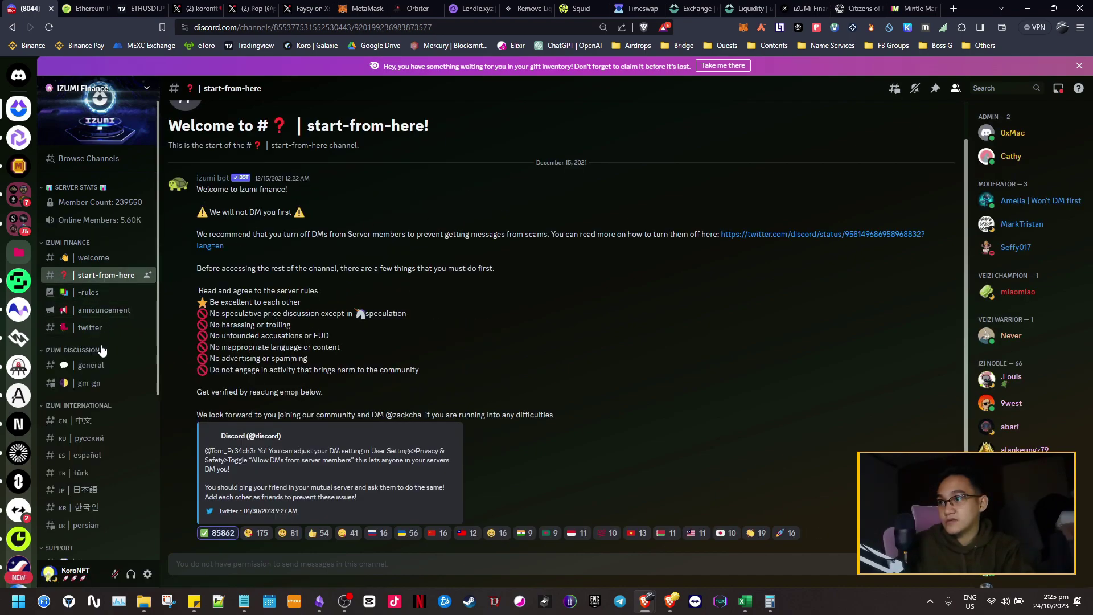
Send a :100: emoji message in the iZUMi Finance server's general channel.
left_click(102, 368)
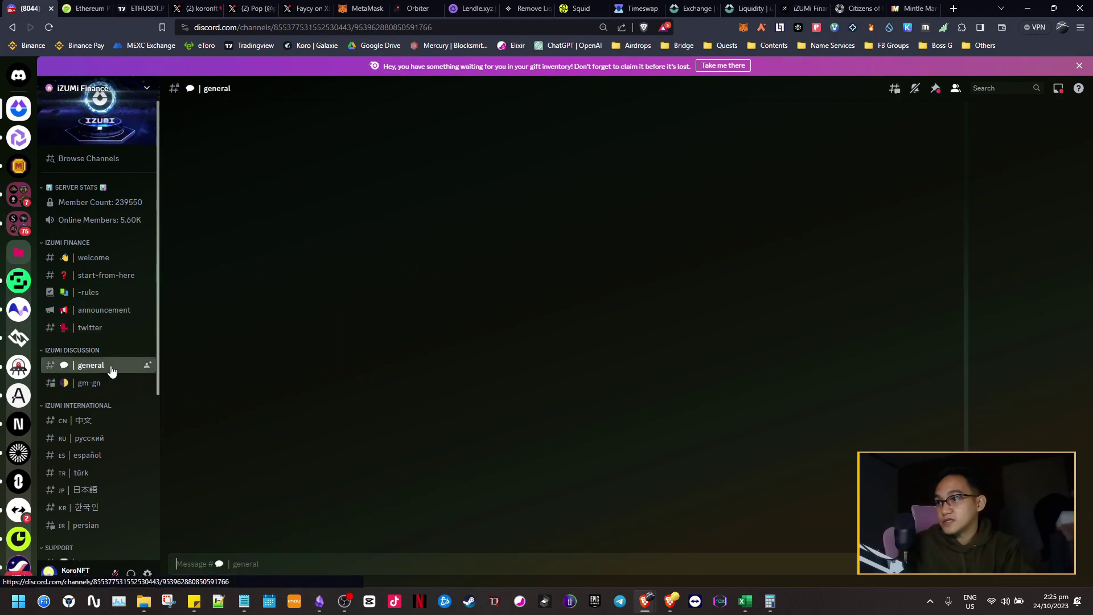
left_click(951, 568)
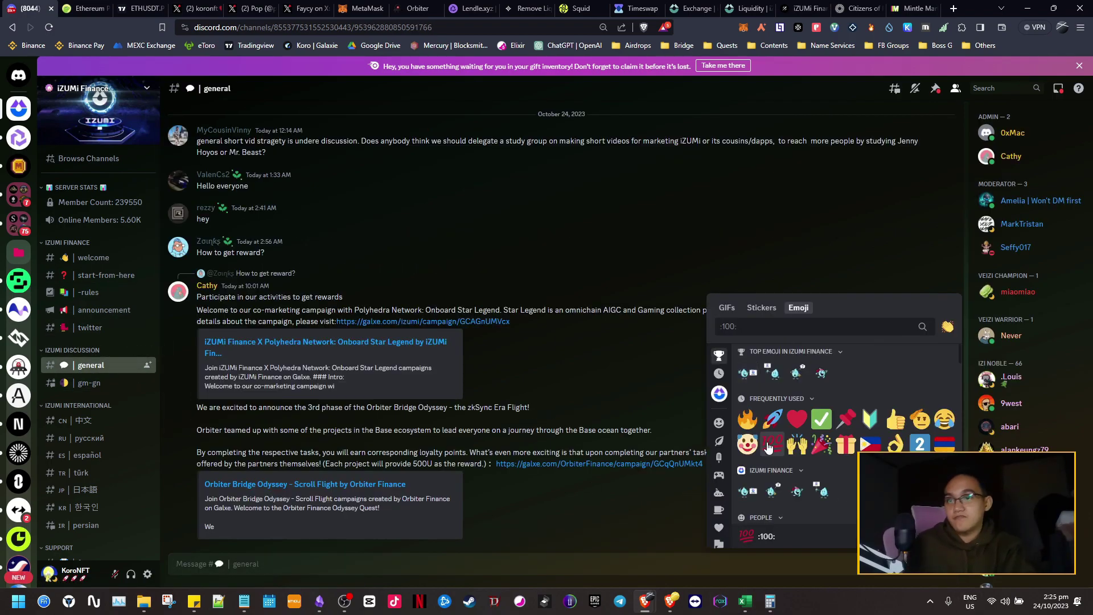
left_click(769, 448)
key("Return")
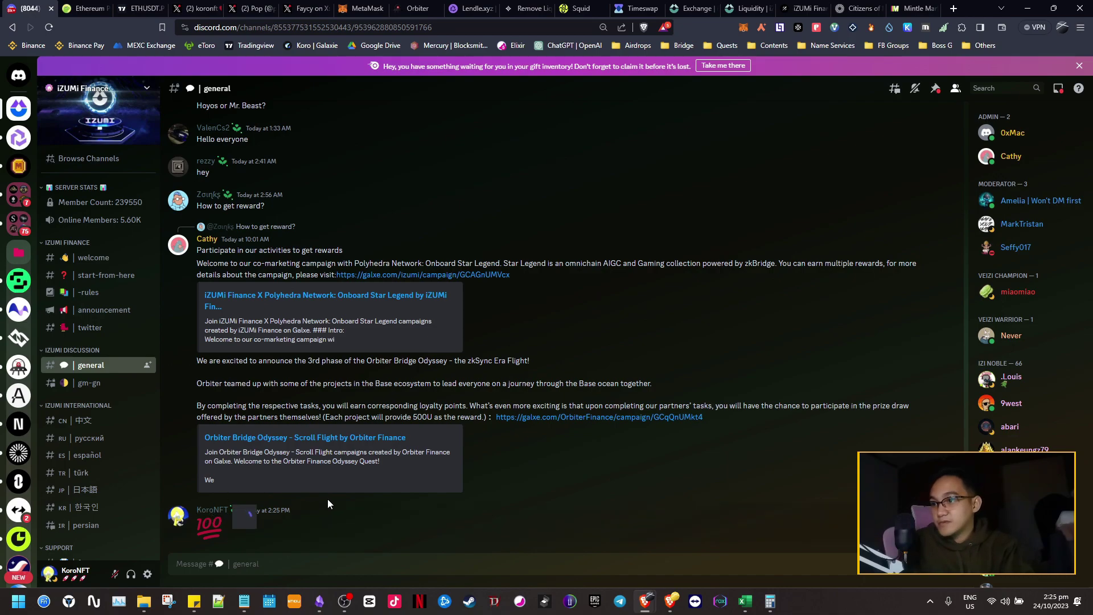
left_click(214, 516)
left_click(821, 128)
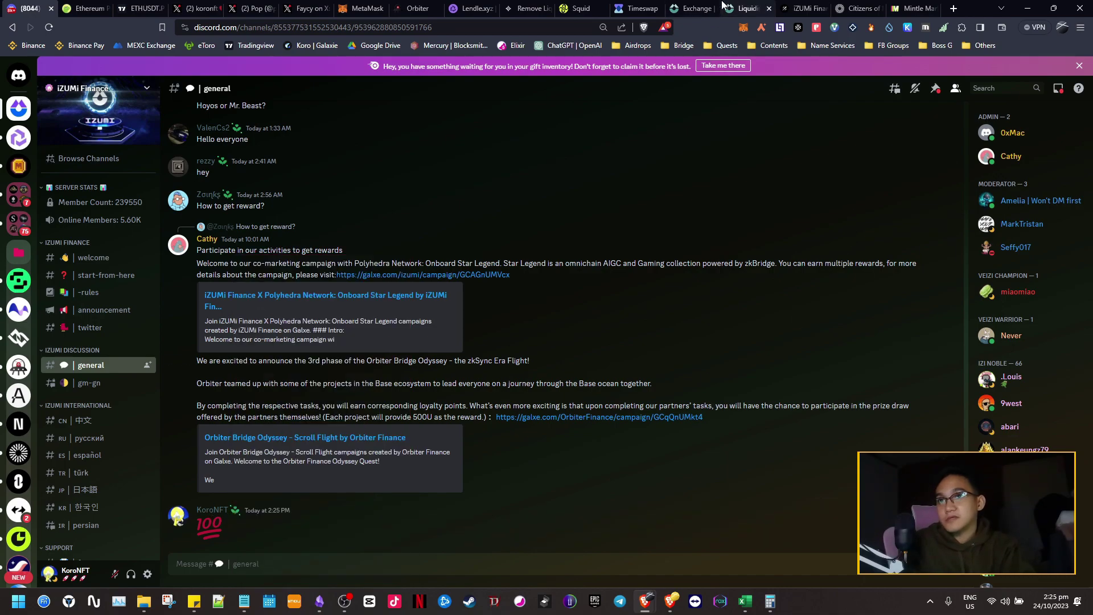
Return to the Galxe campaign, open the "Swap any value on iZiSwap on Mantle" task, and close its popup window.
left_click(803, 8)
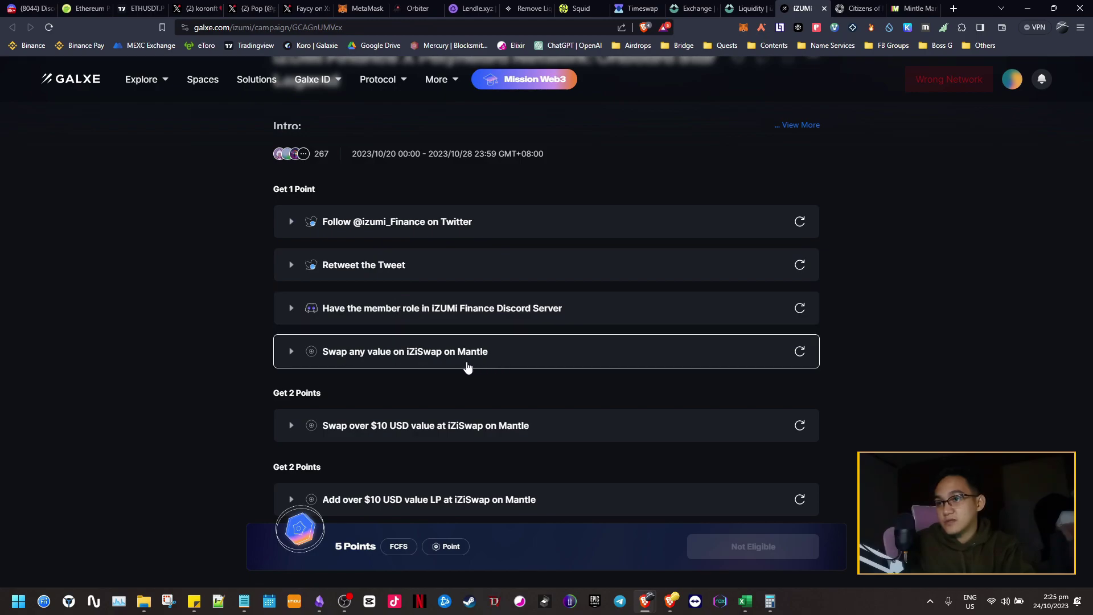
left_click(611, 361)
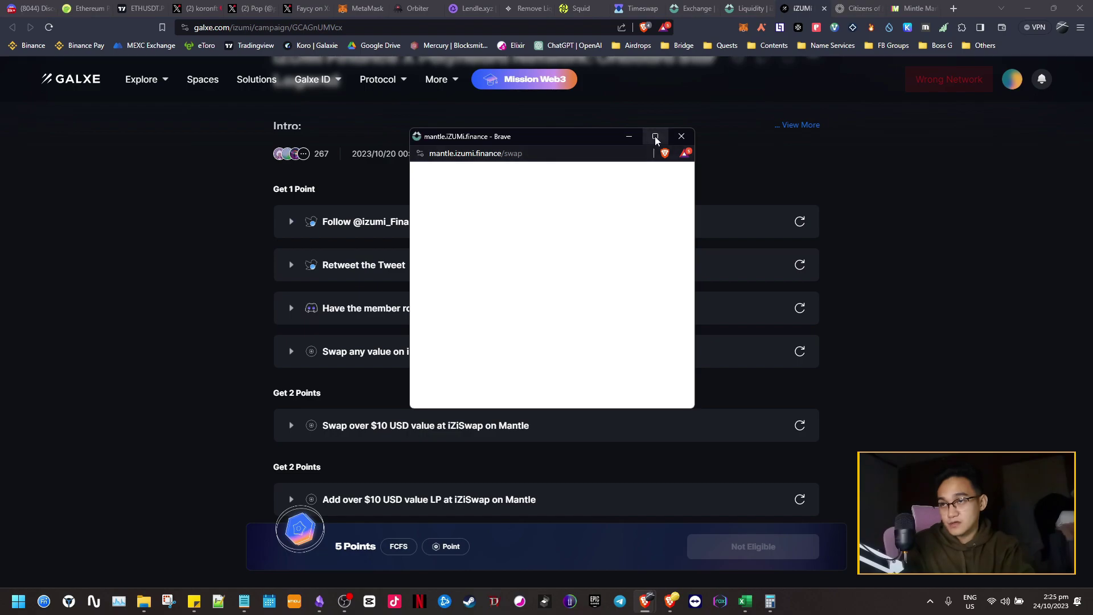
mouse_move(655, 139)
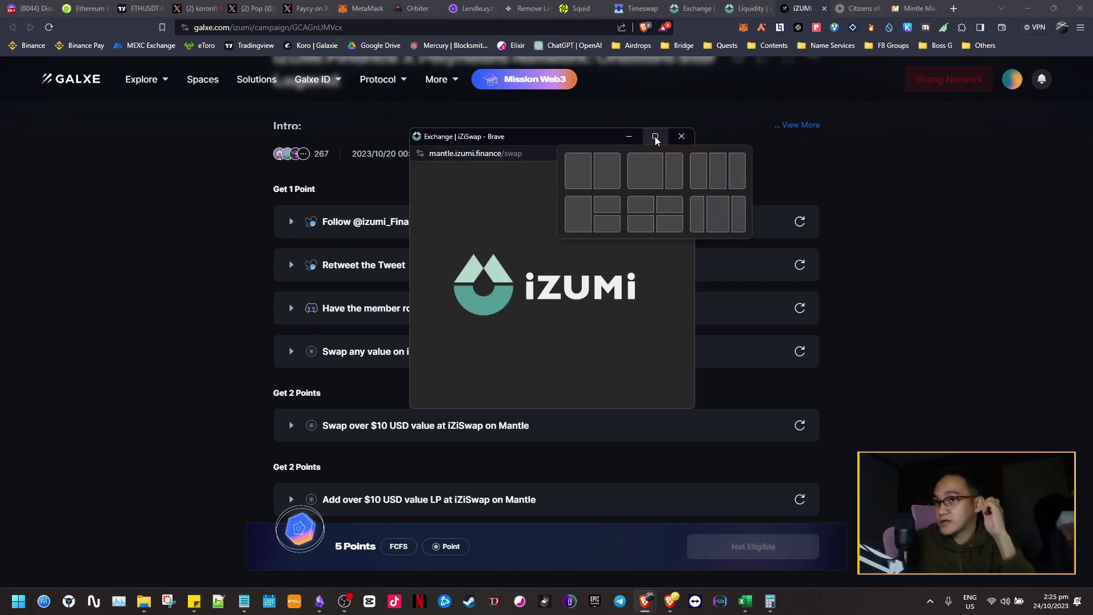
left_click(681, 136)
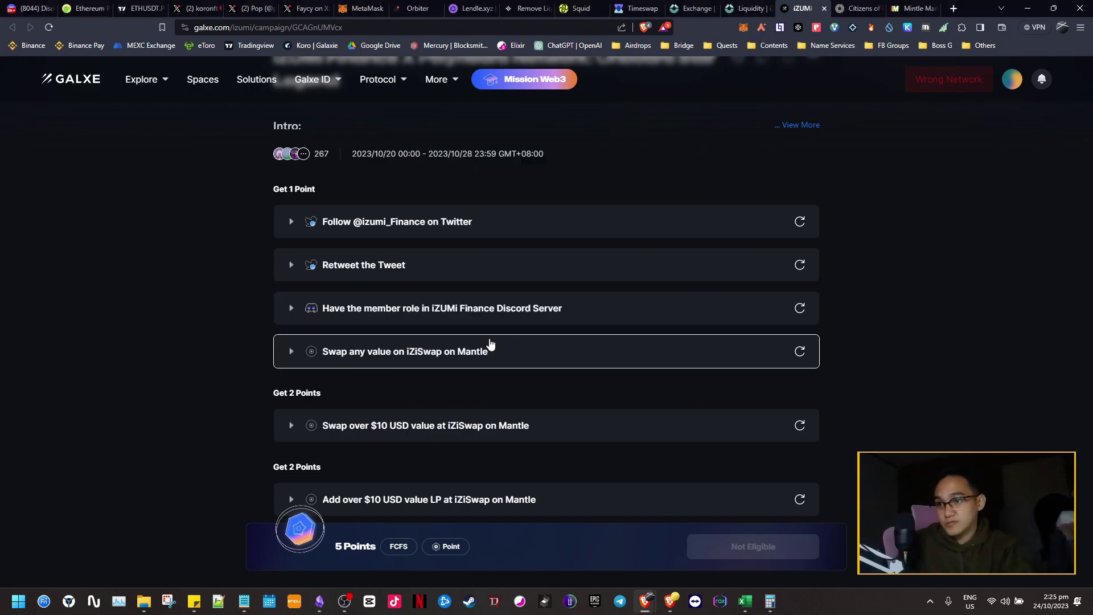
Verify the Twitter follow, retweet, Discord member-role and "Swap any value on iZiSwap on Mantle" tasks in the Galxe campaign.
scroll(485, 345, "down", 1)
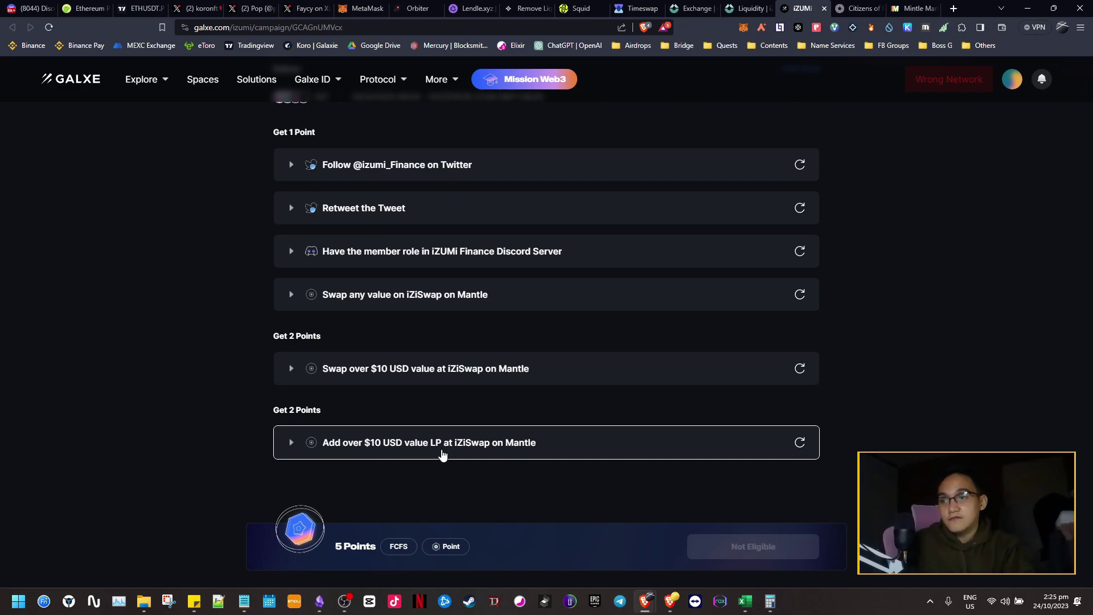
scroll(483, 464, "down", 3)
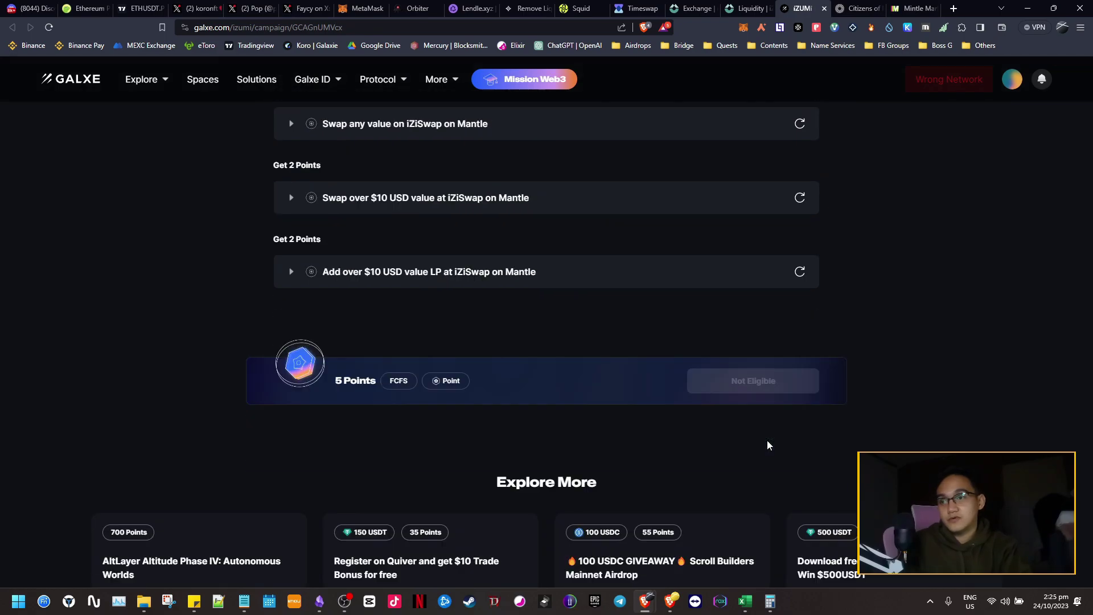
scroll(450, 383, "up", 4)
scroll(726, 373, "down", 4)
mouse_move(800, 202)
scroll(805, 207, "up", 3)
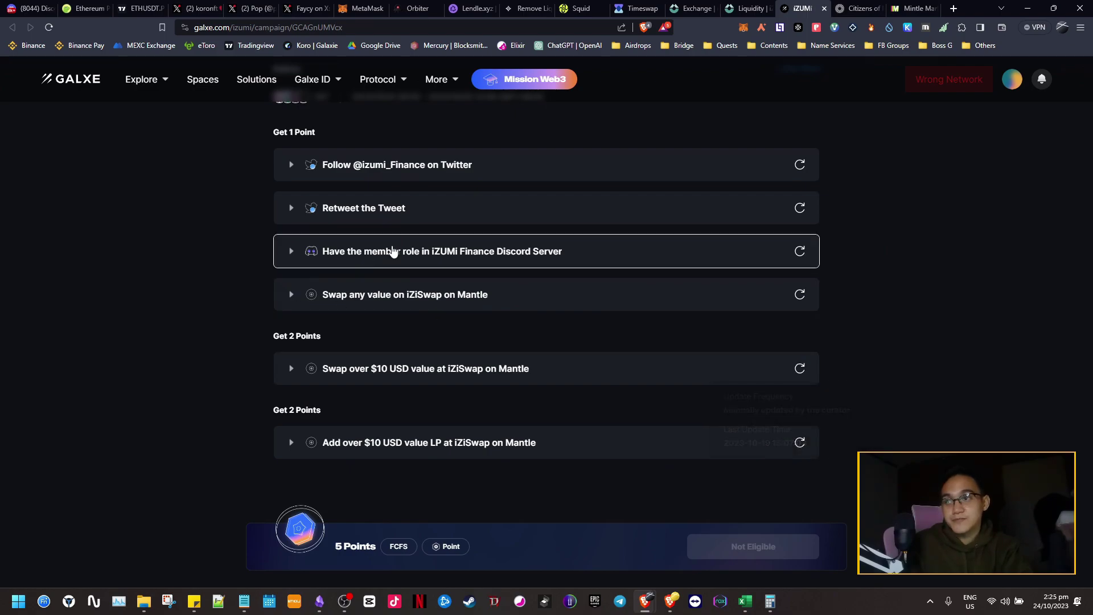
scroll(672, 178, "up", 2)
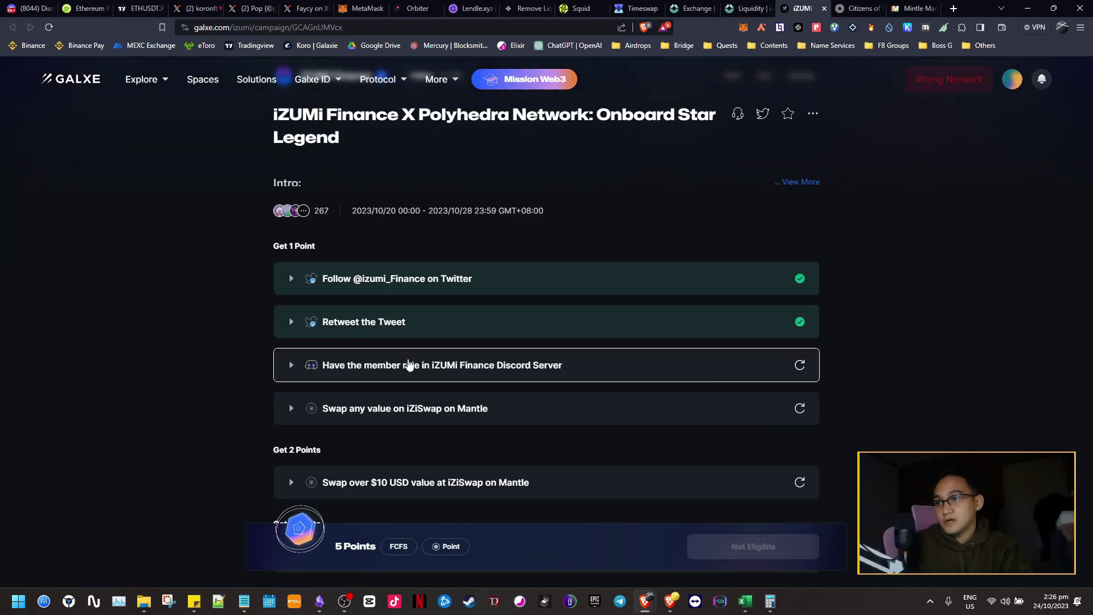
scroll(798, 405, "down", 1)
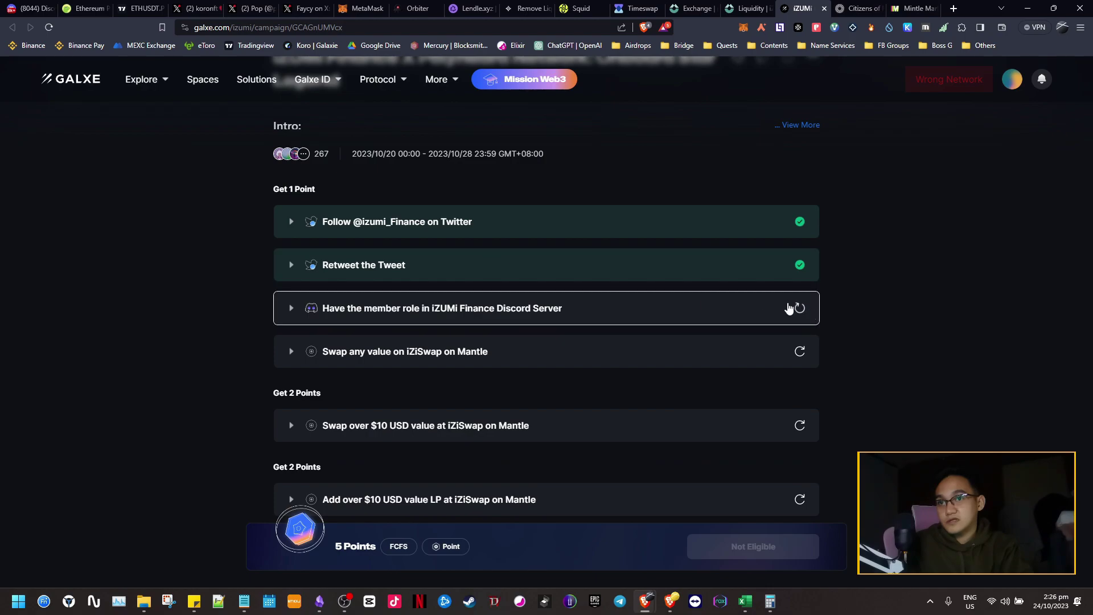
left_click(800, 351)
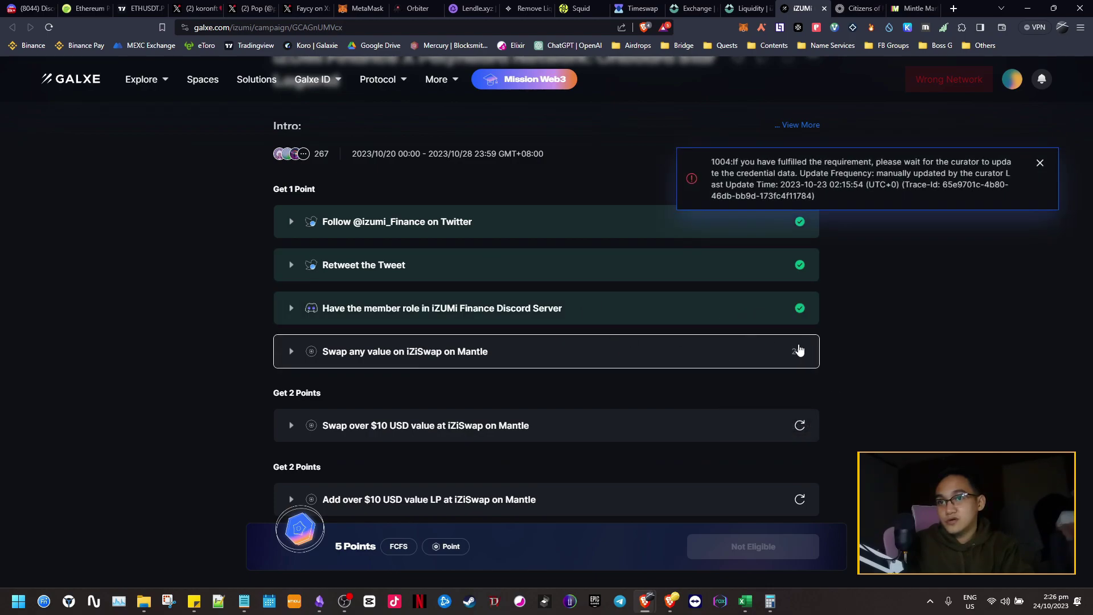
mouse_move(801, 356)
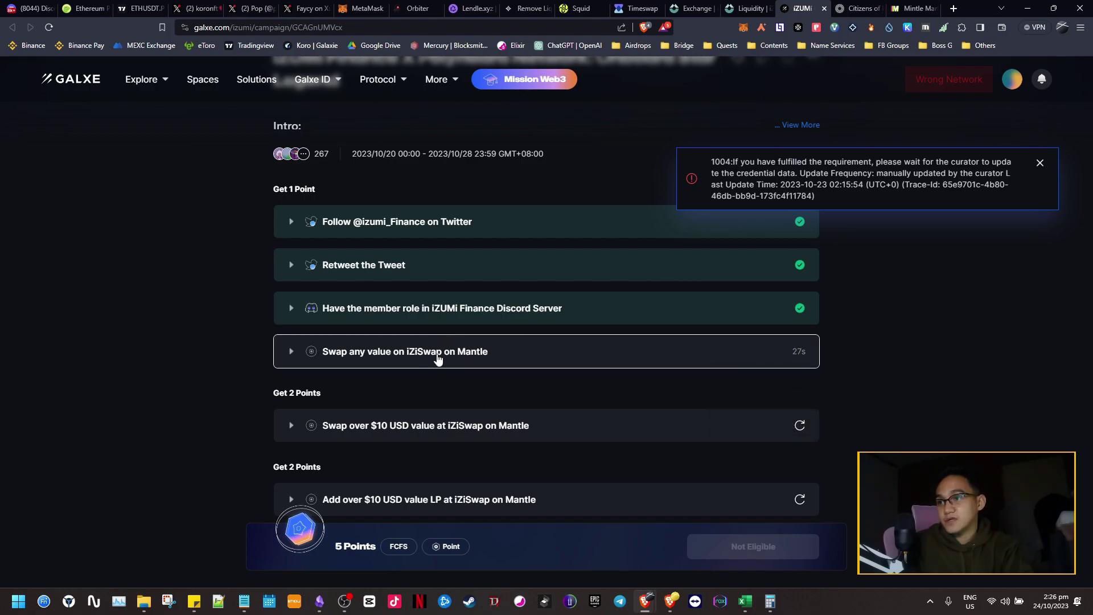
Examine the campaign dates and the update information of the remaining iZiSwap swap and liquidity tasks.
scroll(285, 362, "down", 1)
scroll(626, 330, "up", 2)
scroll(626, 359, "down", 2)
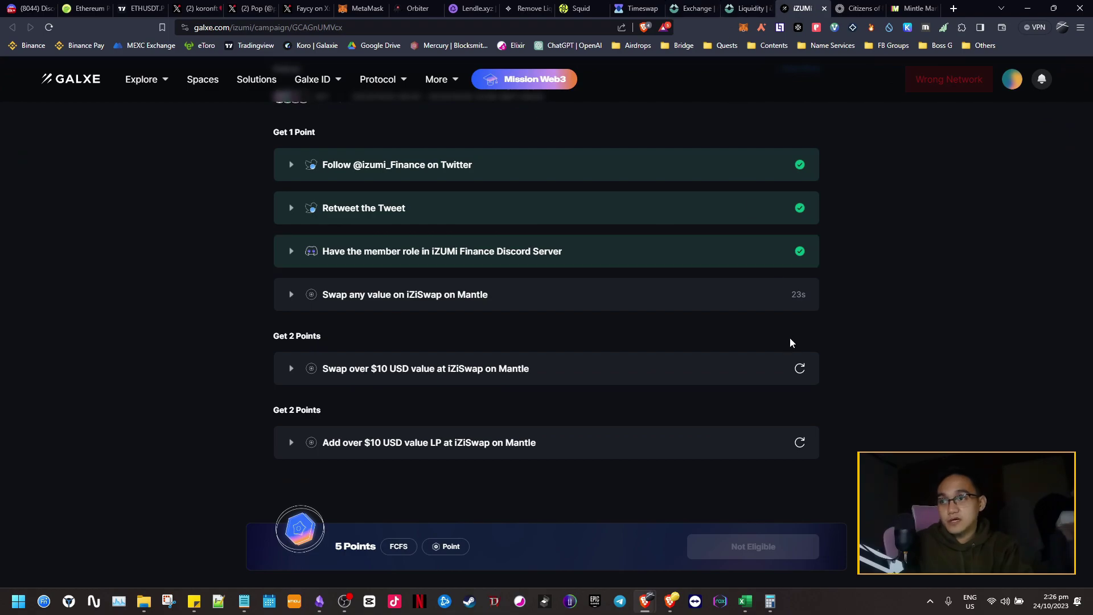
mouse_move(805, 376)
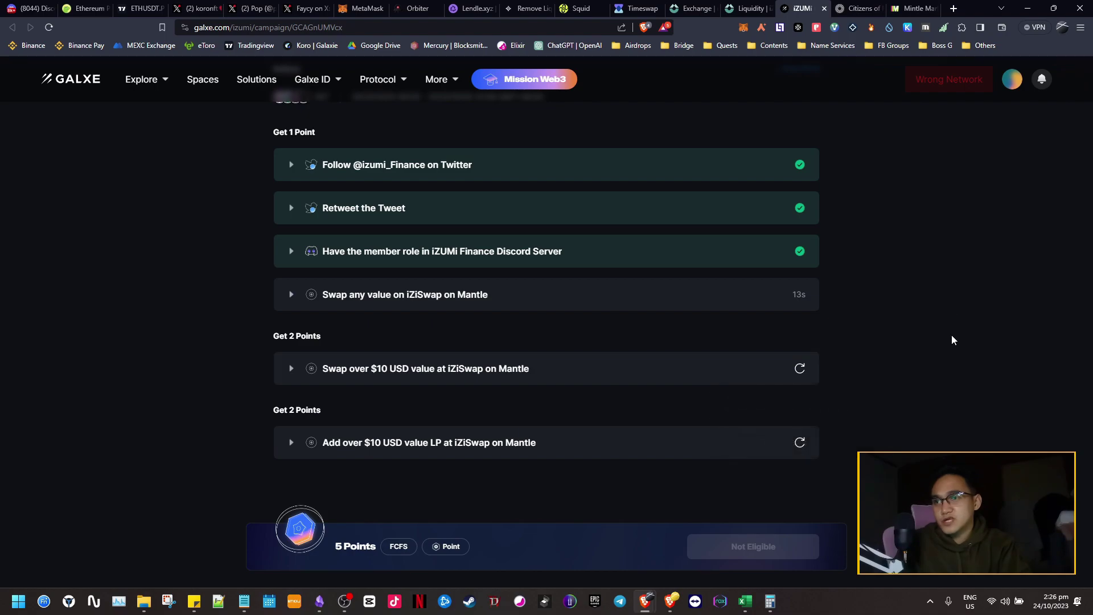
scroll(951, 335, "up", 3)
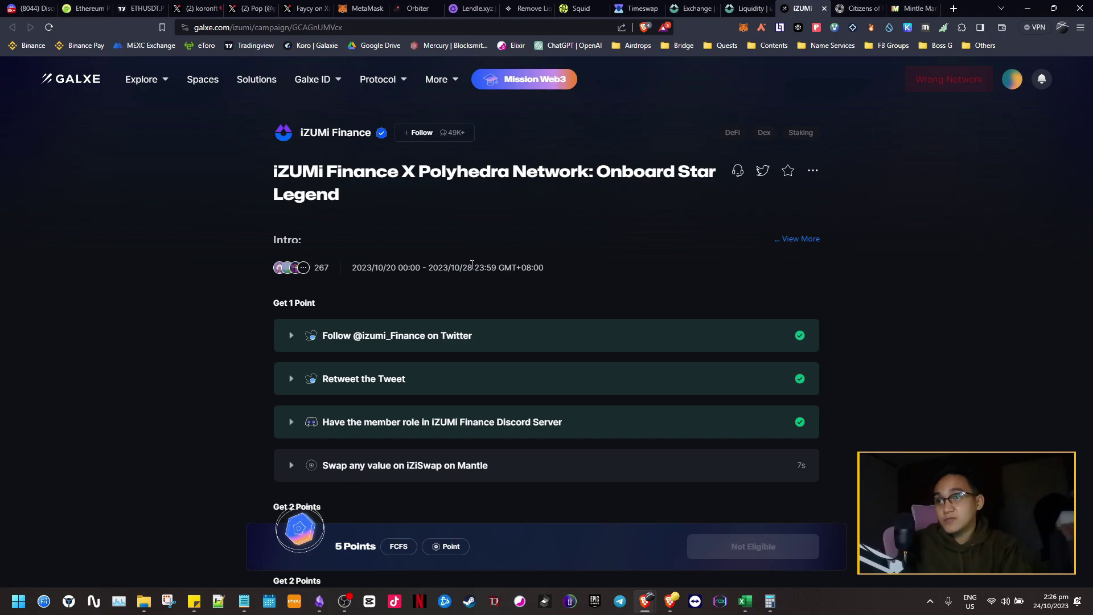
scroll(892, 298, "down", 4)
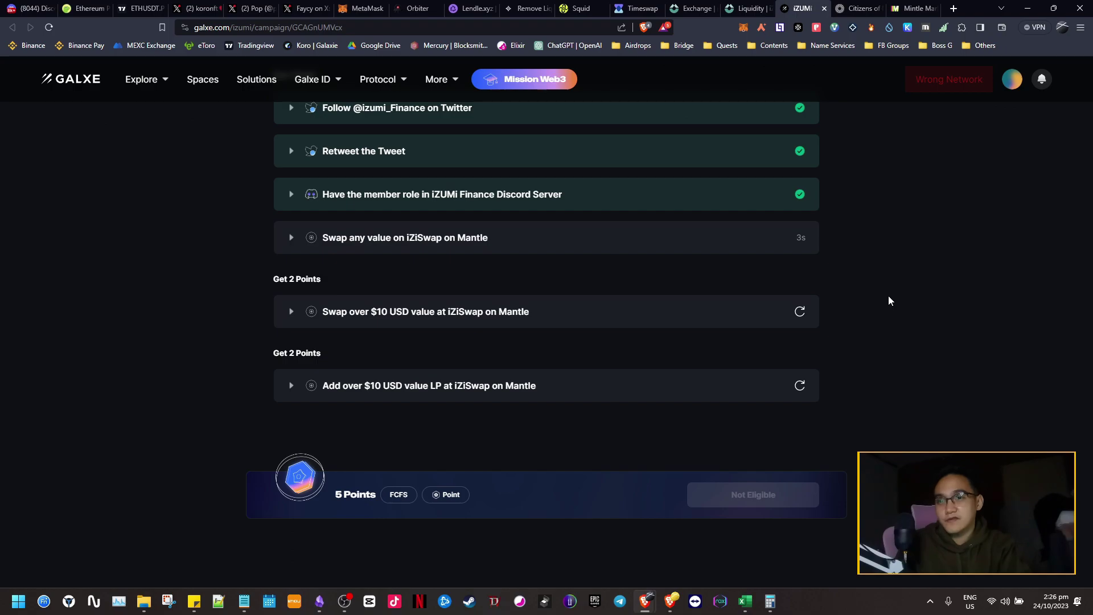
scroll(749, 309, "up", 3)
scroll(715, 278, "down", 3)
mouse_move(802, 314)
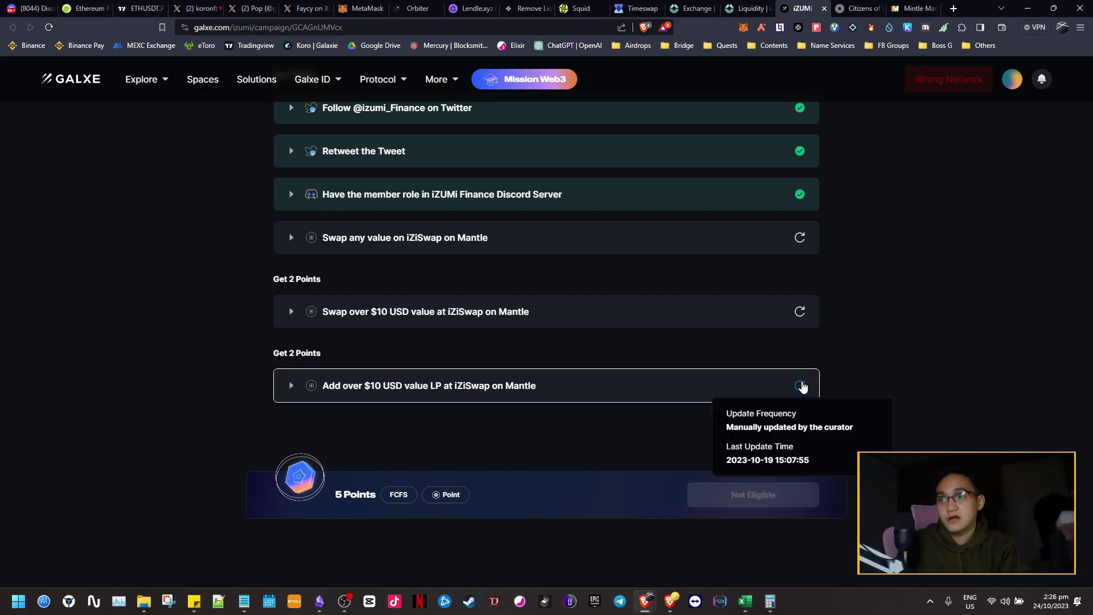
scroll(854, 364, "down", 1)
scroll(696, 420, "up", 5)
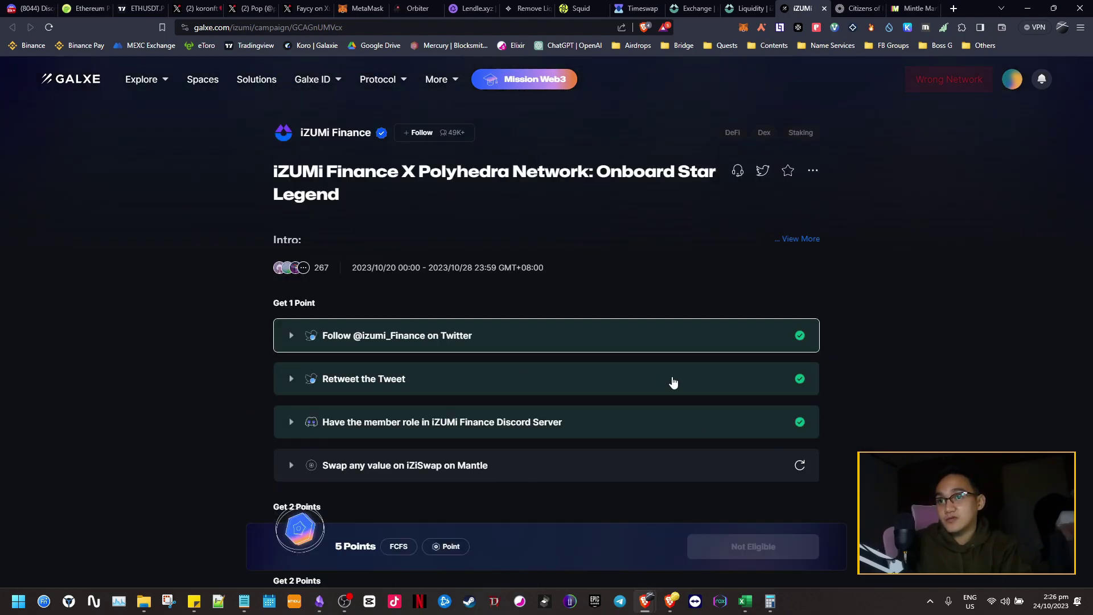
scroll(661, 410, "down", 5)
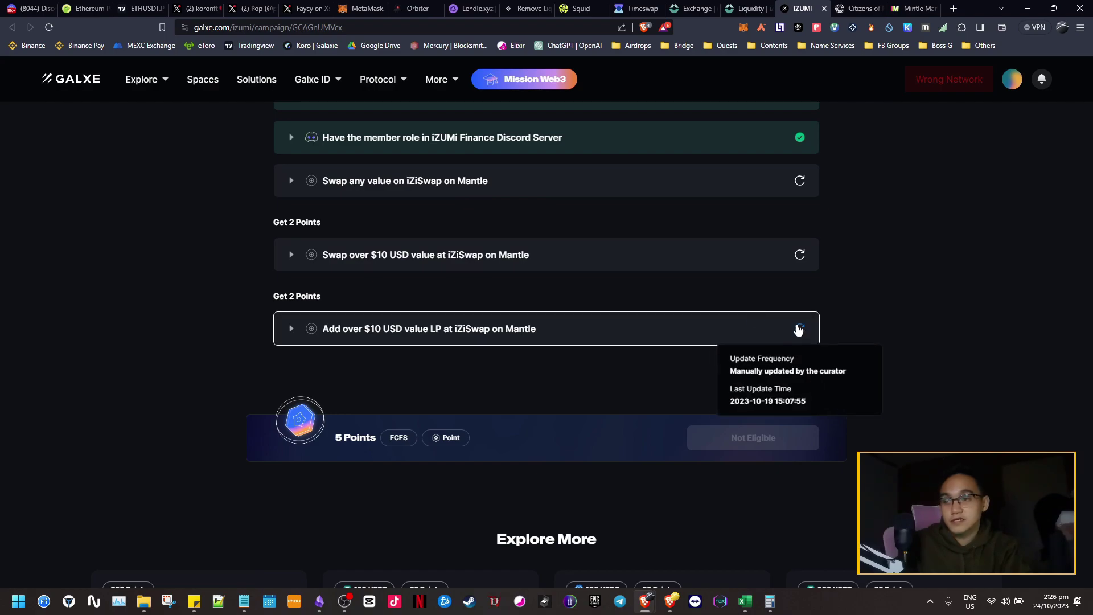
Switch to the Weekly TX Mantle Part 3 note and check off "Complete Galxe Campaign".
left_click(319, 603)
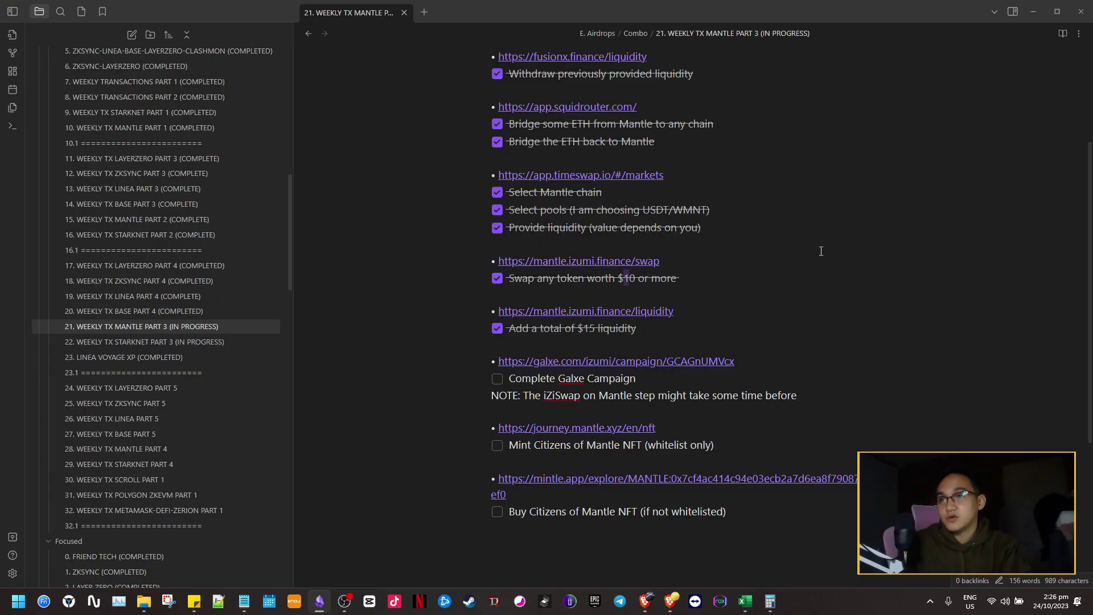
left_click(497, 380)
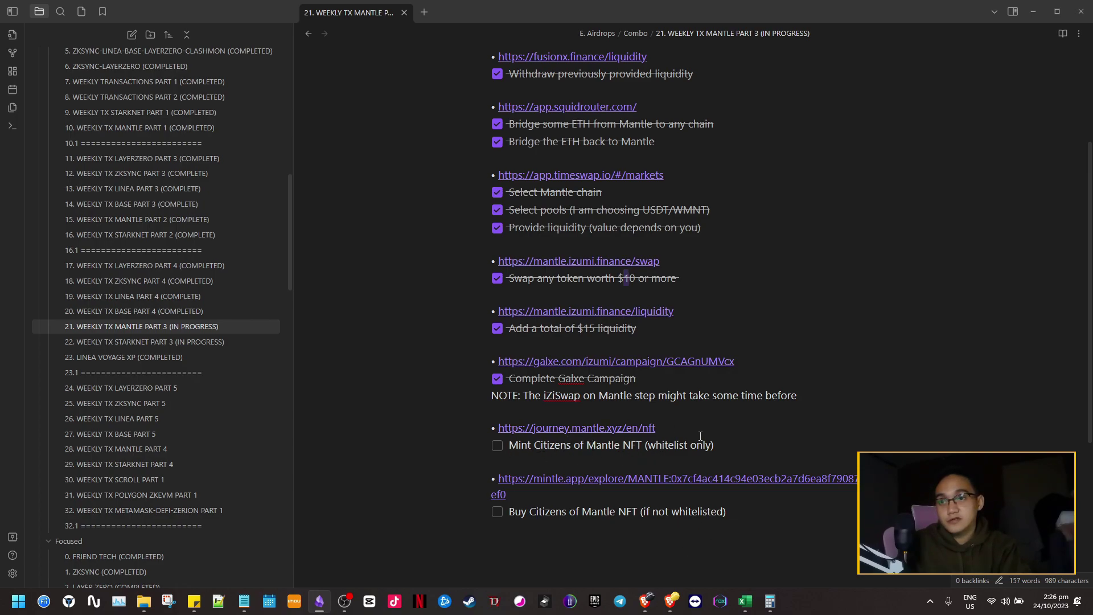
left_click_drag(685, 445, 639, 446)
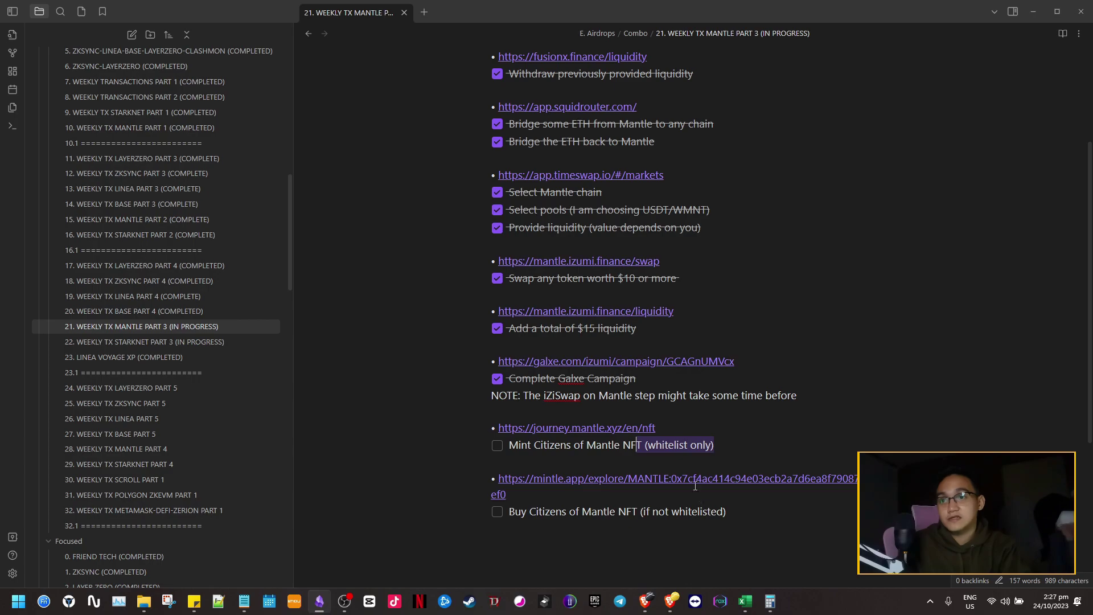
Return to the browser and go to the mint countdown section of the Citizens of Mantle NFT page.
mouse_move(645, 602)
left_click(706, 541)
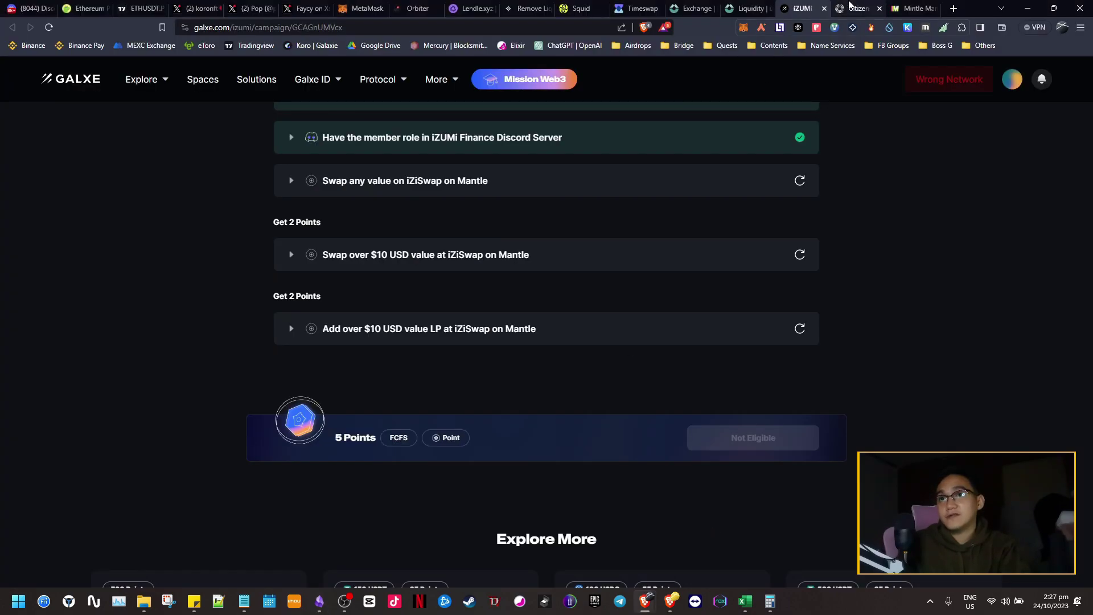
left_click(848, 8)
scroll(616, 200, "down", 10)
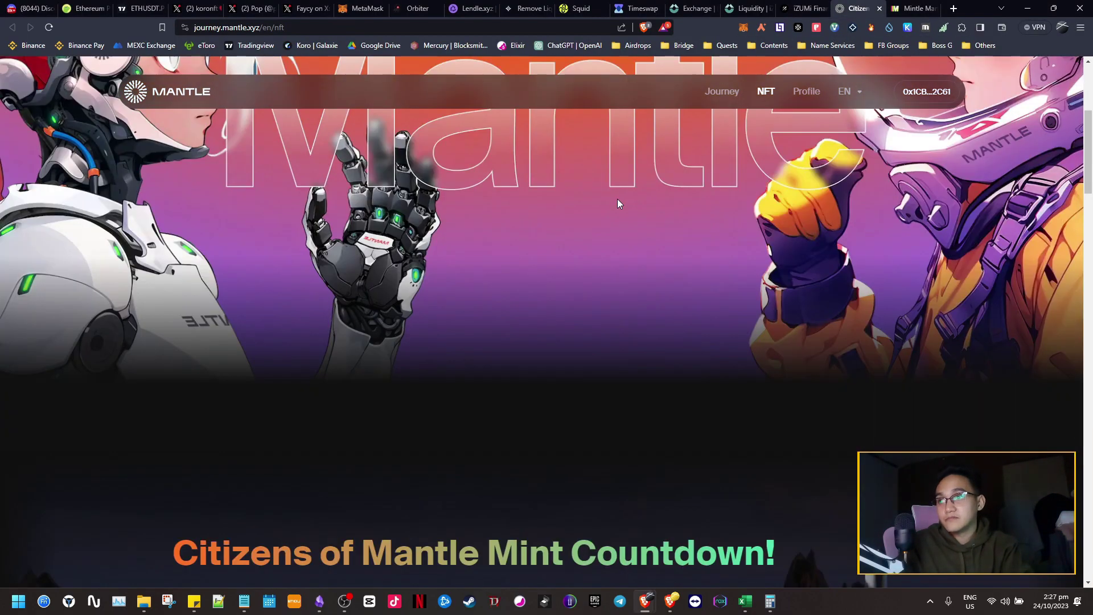
scroll(617, 200, "down", 4)
scroll(618, 199, "up", 4)
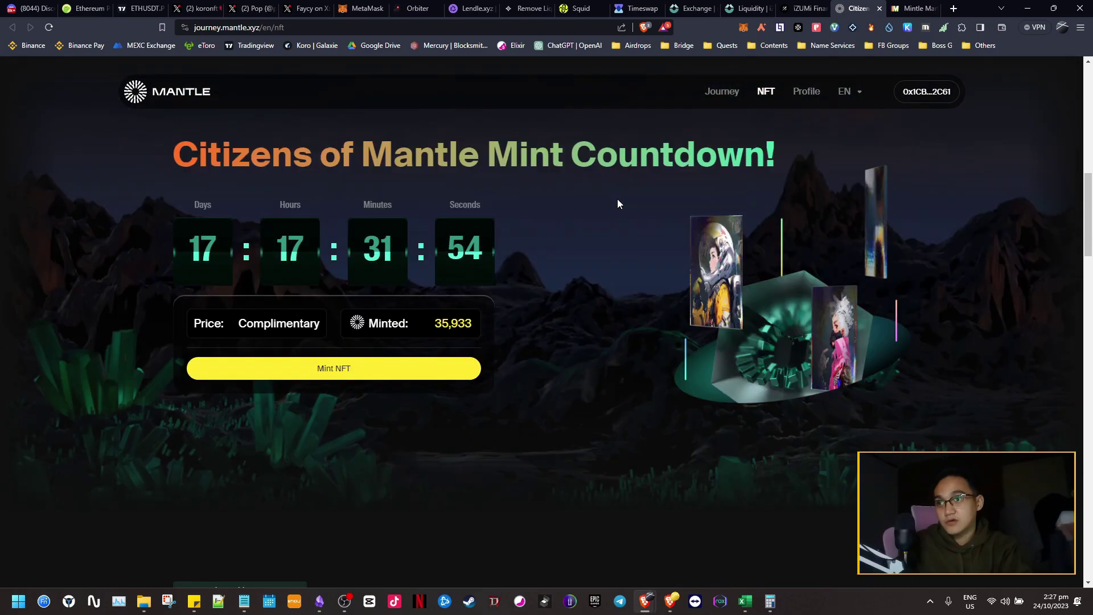
scroll(617, 200, "up", 1)
scroll(203, 148, "up", 2)
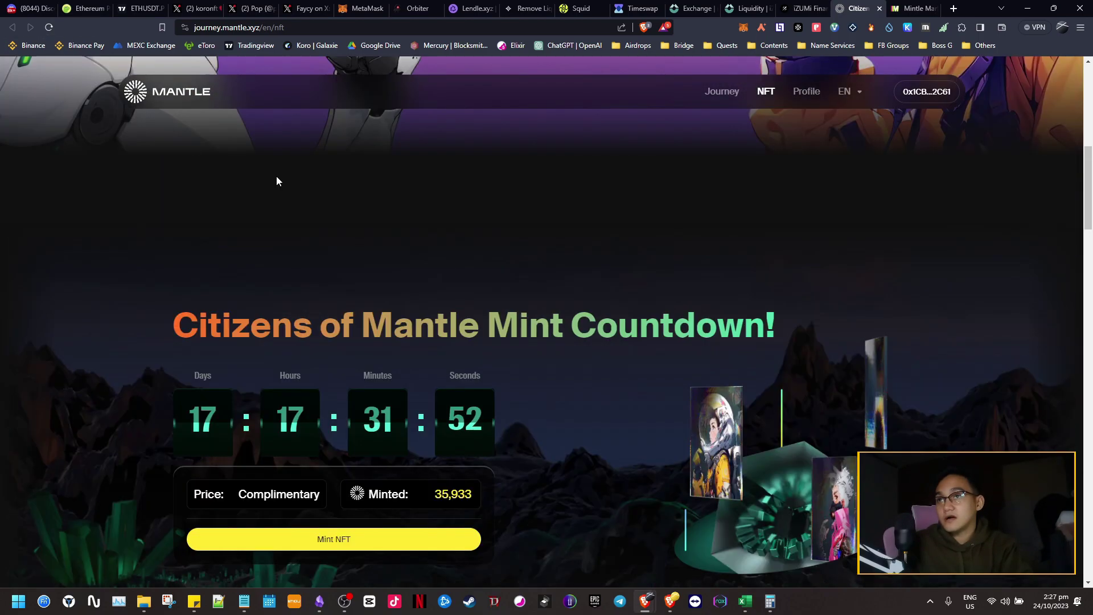
Reload the Citizens of Mantle page and try to mint the NFT, then dismiss the whitelist dialog.
left_click(49, 27)
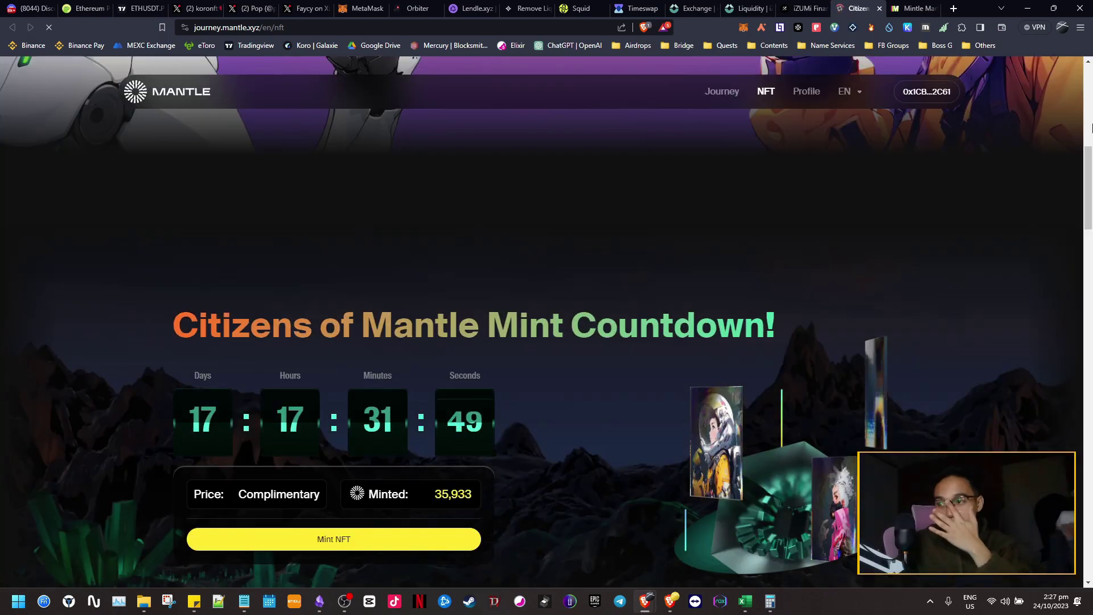
scroll(1092, 114, "up", 8)
left_click_drag(1091, 97, 1092, 180)
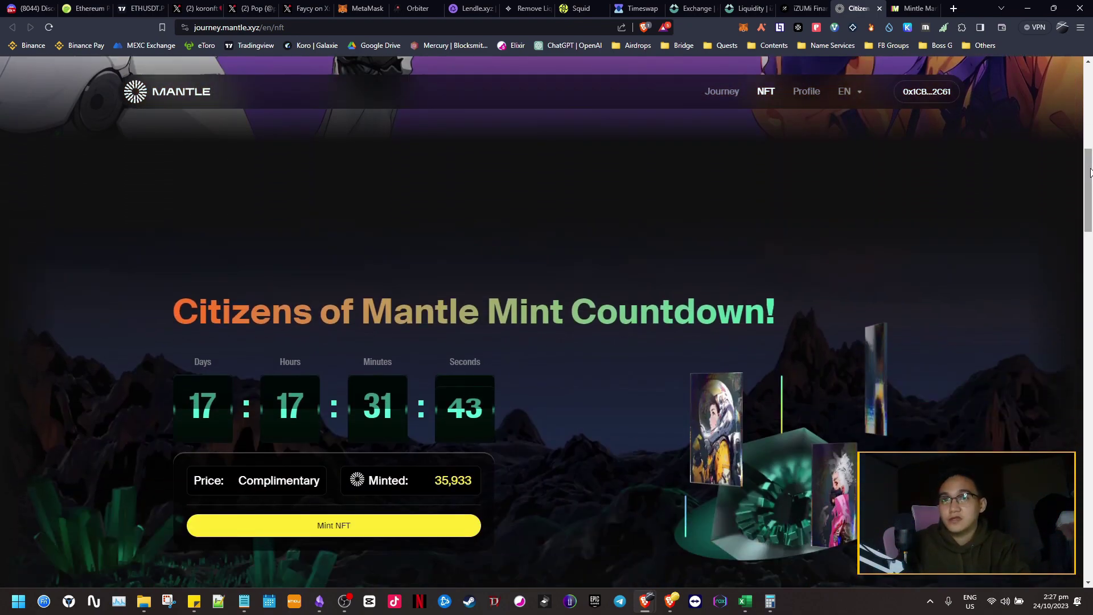
scroll(1091, 170, "up", 4)
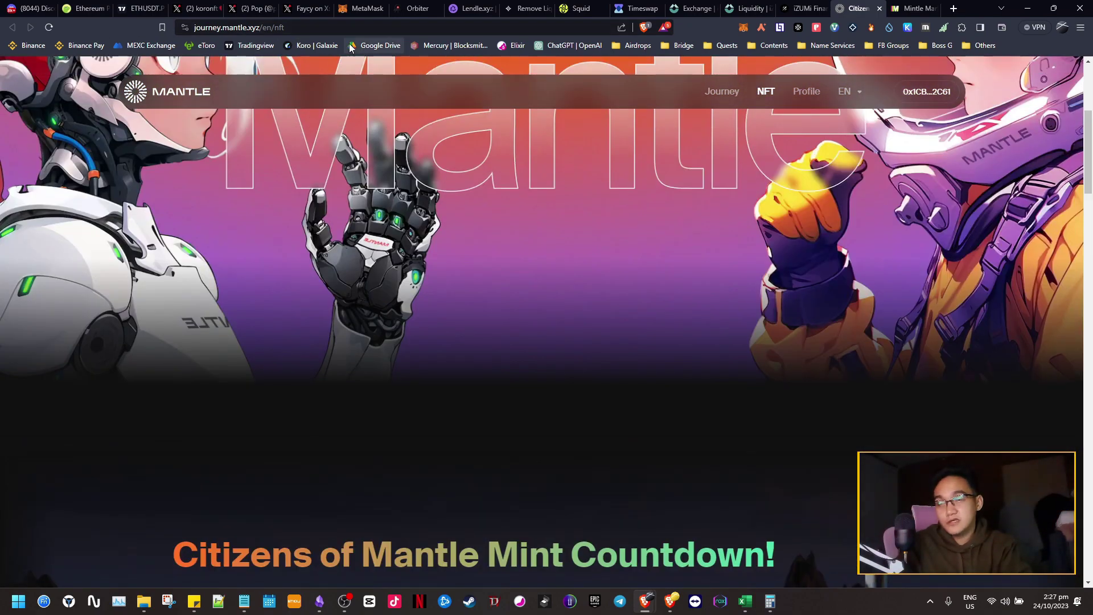
scroll(1091, 156, "down", 7)
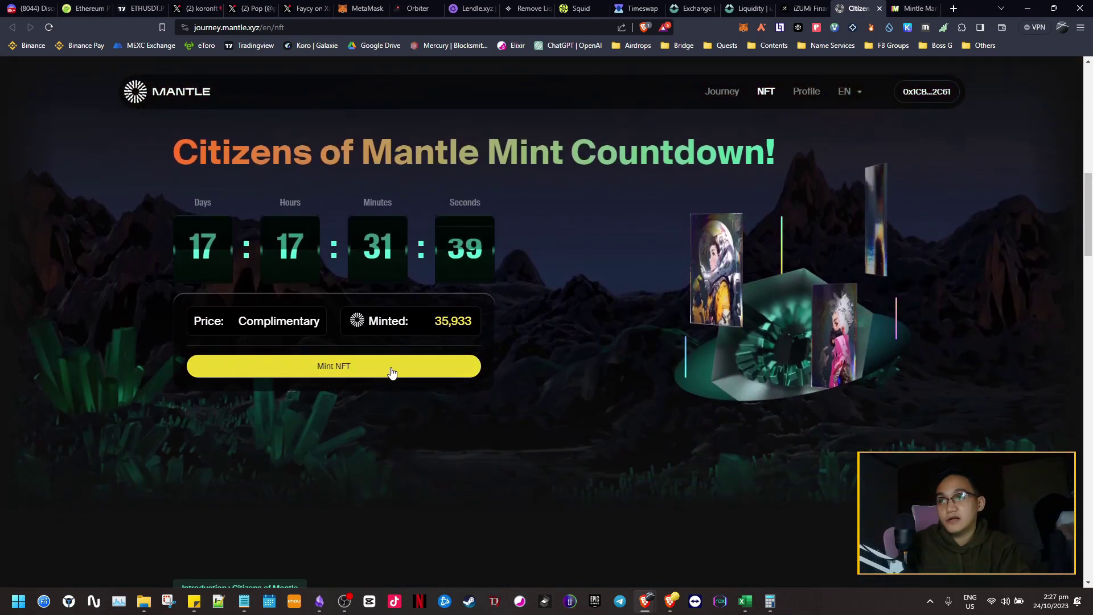
left_click(430, 369)
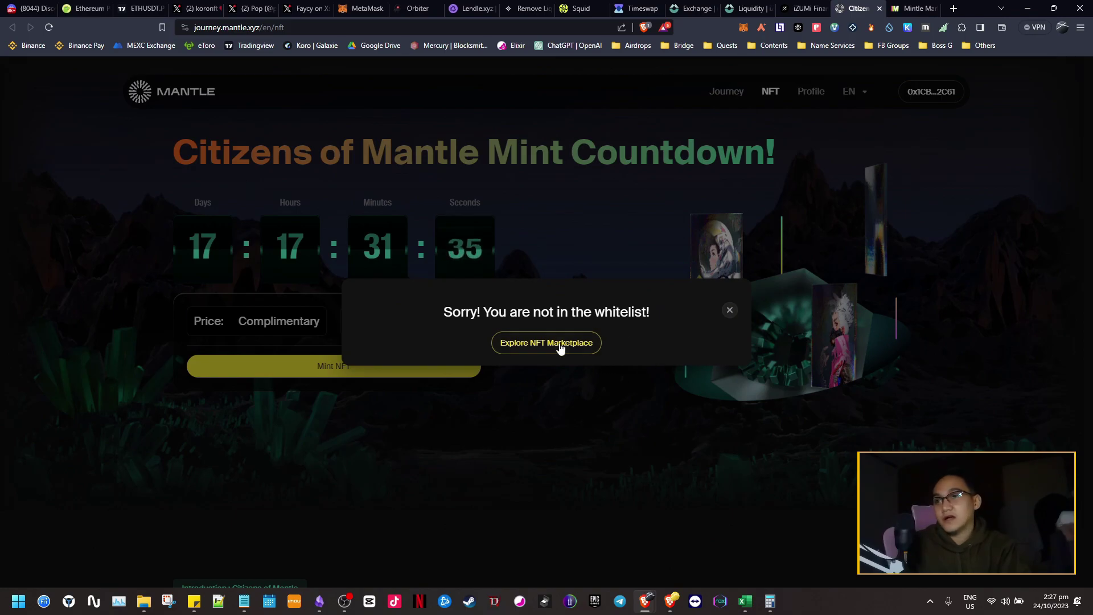
left_click(730, 310)
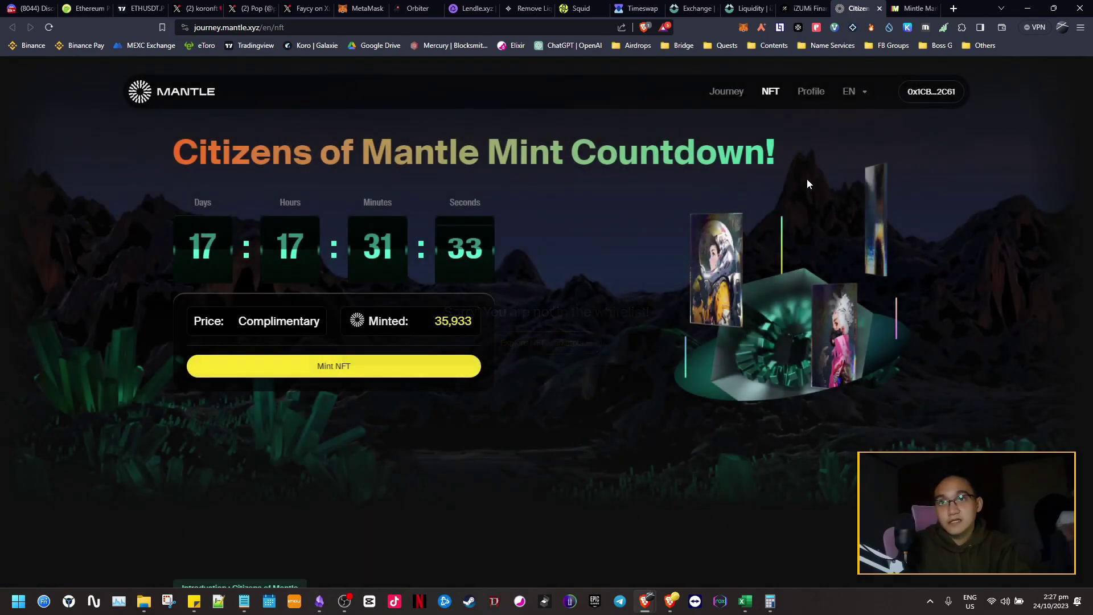
Retry minting the NFT and open the offered NFT marketplace, then close its tab and the whitelist dialog.
left_click(427, 369)
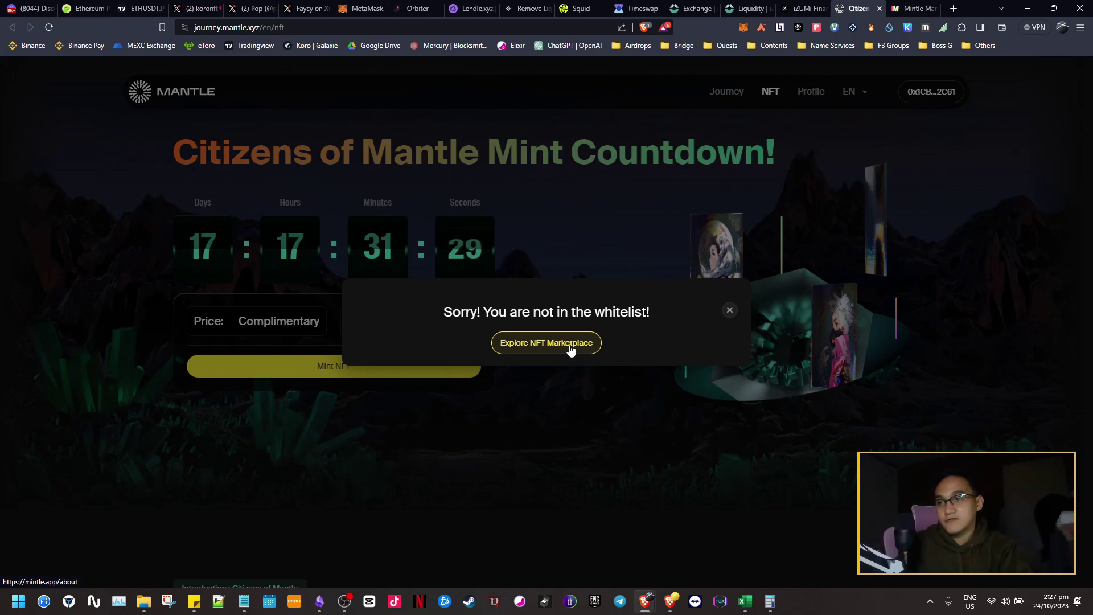
left_click(570, 345)
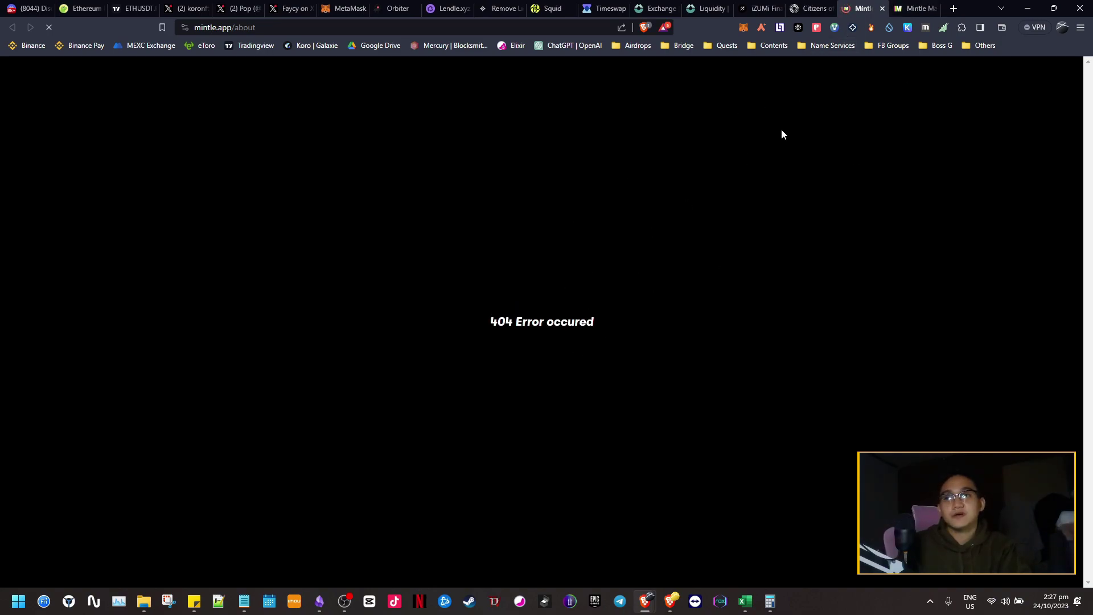
left_click(883, 9)
left_click(730, 312)
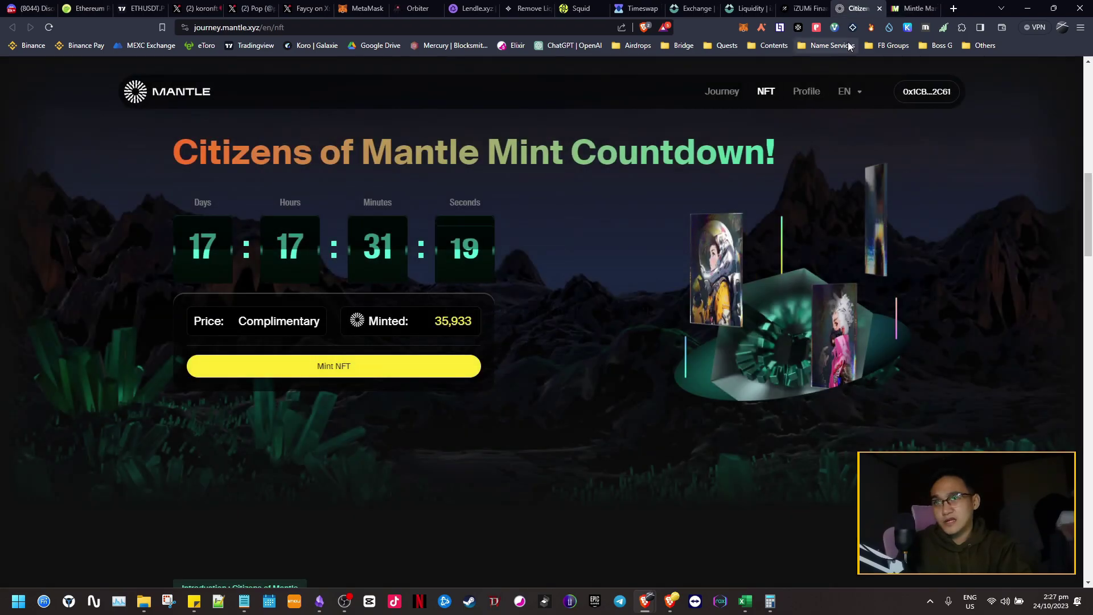
Switch to the Citizens of Mantle collection on Mintle and review its description, floor price and listed NFTs.
left_click(926, 7)
scroll(1091, 142, "down", 4)
scroll(1091, 143, "down", 3)
scroll(1079, 182, "up", 7)
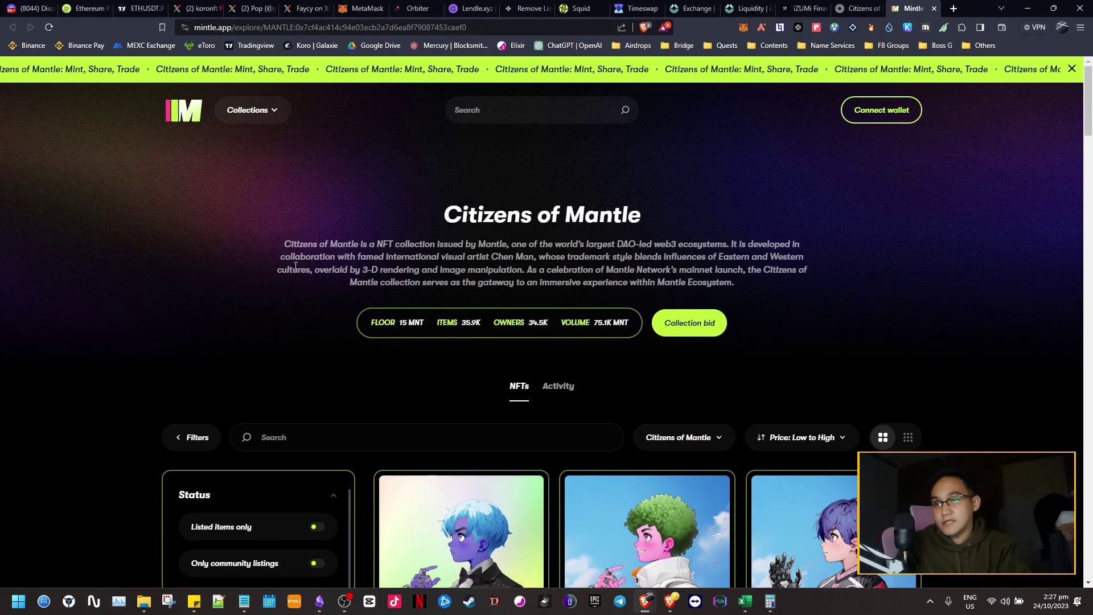
scroll(438, 331, "down", 5)
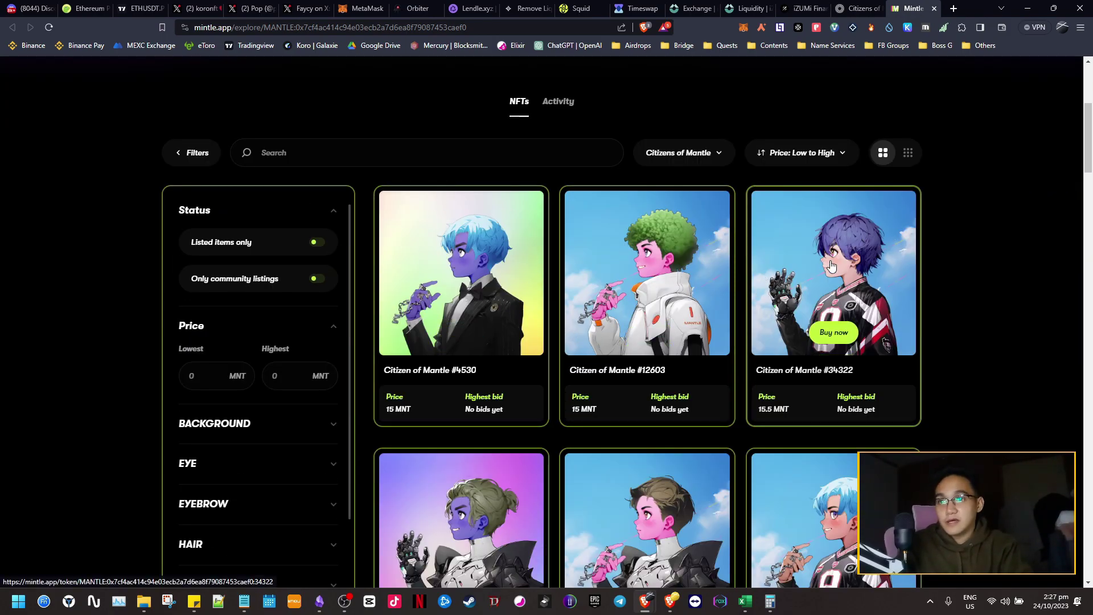
Check the collection's sorting options, keep Price: Low to High, and browse the cheapest Citizens of Mantle listings.
left_click(838, 152)
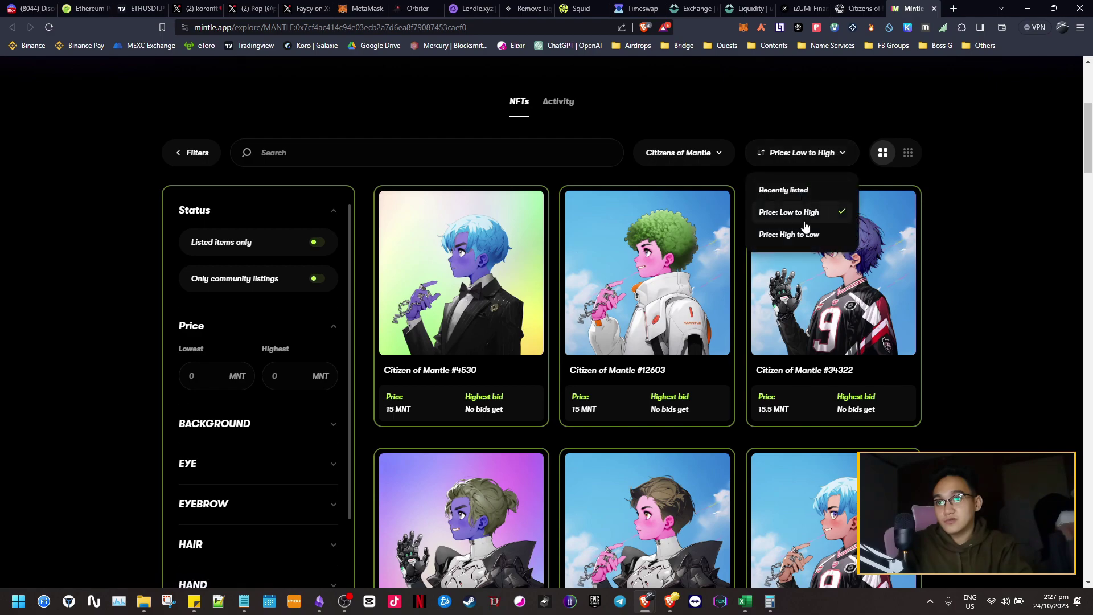
left_click(1028, 139)
scroll(951, 331, "down", 10)
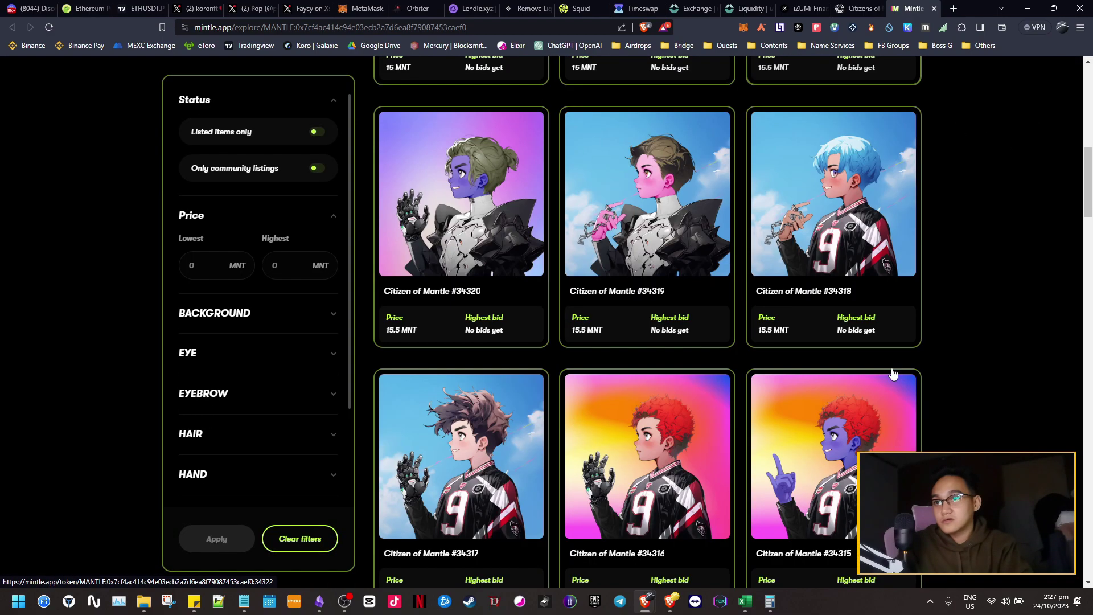
scroll(951, 329, "down", 10)
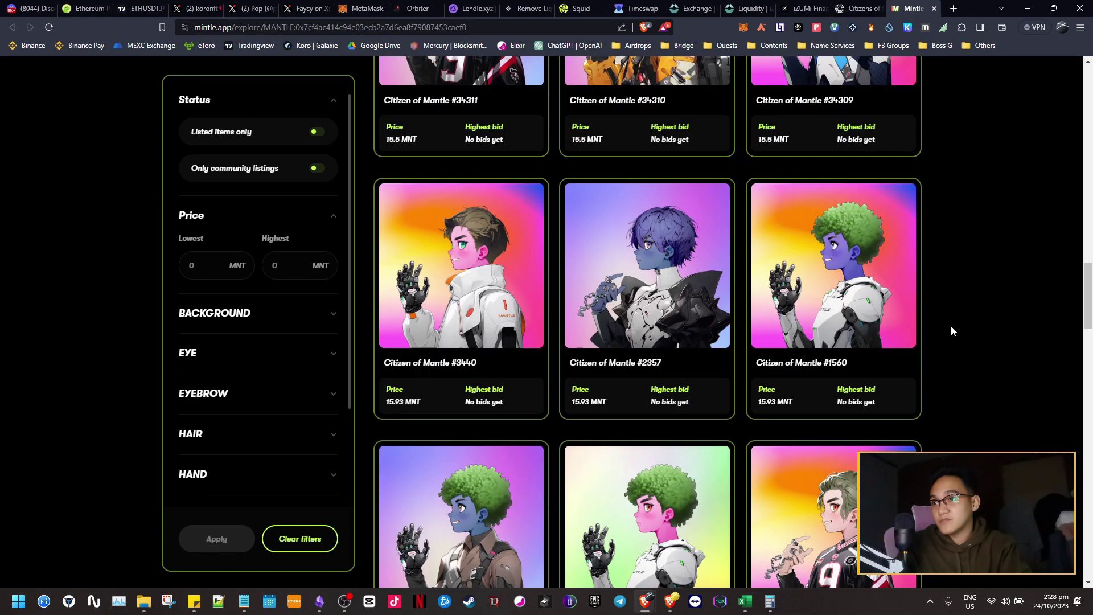
Compare further low-priced Citizens of Mantle listings, return to the cheapest ones and reload the collection page.
left_click(370, 5)
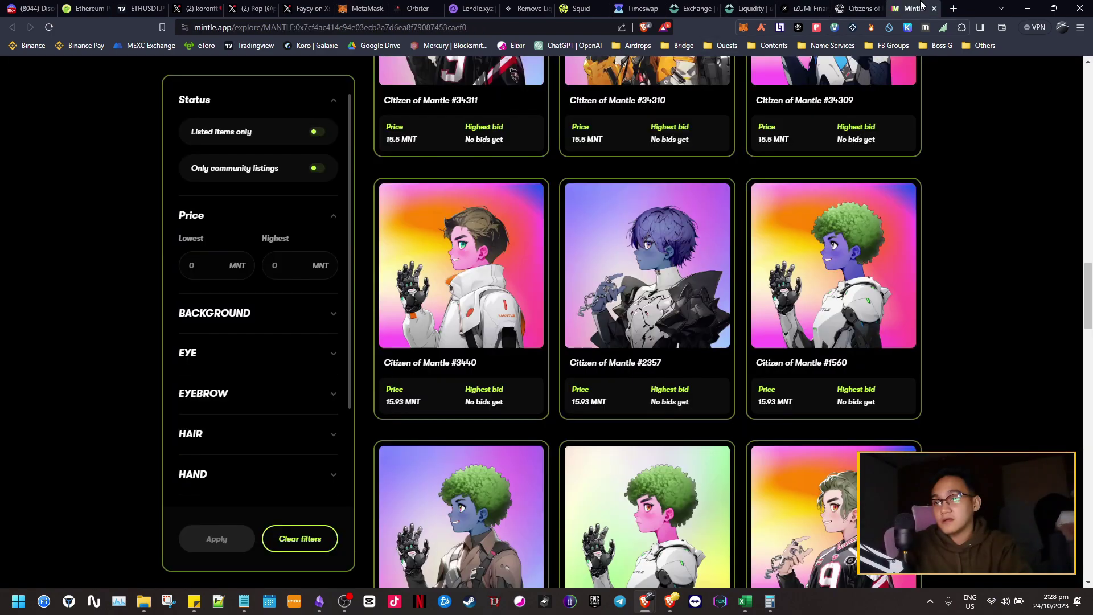
left_click(914, 8)
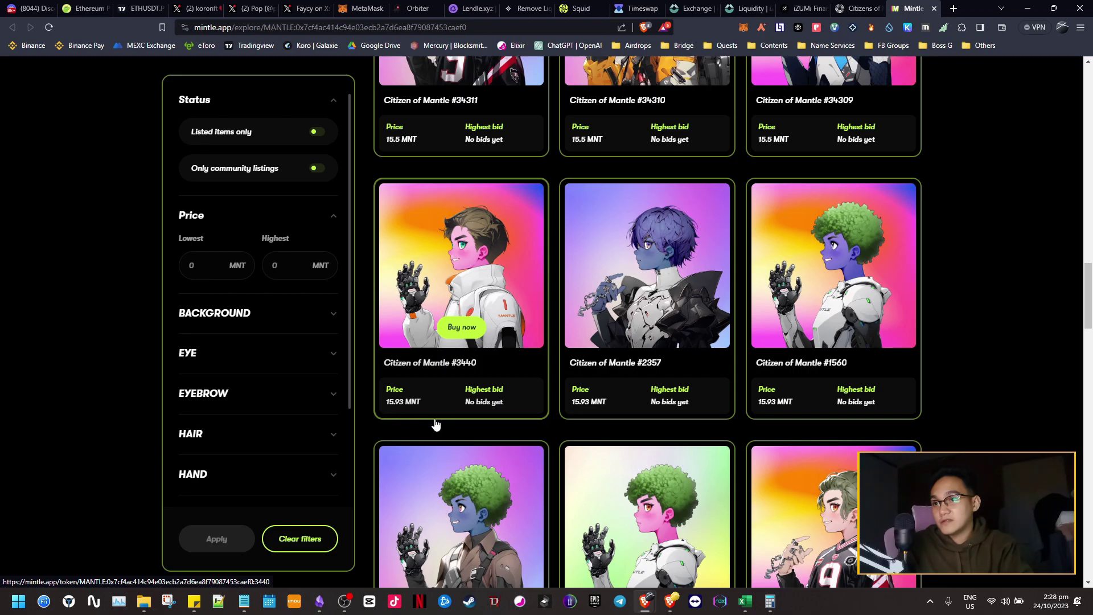
scroll(627, 398, "down", 9)
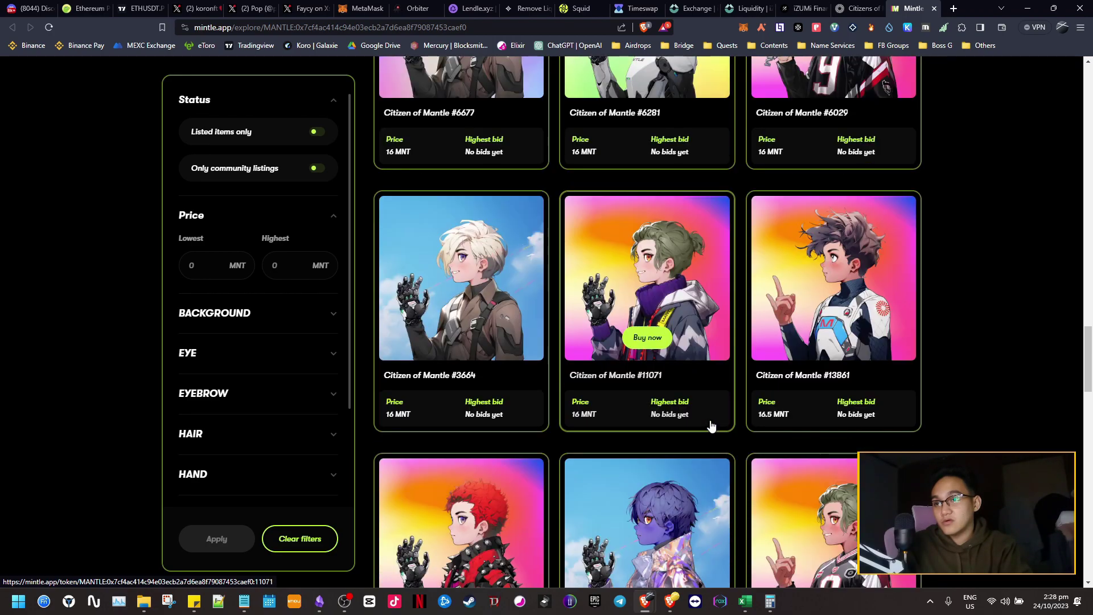
scroll(711, 424, "down", 9)
scroll(713, 418, "up", 10)
scroll(713, 416, "up", 15)
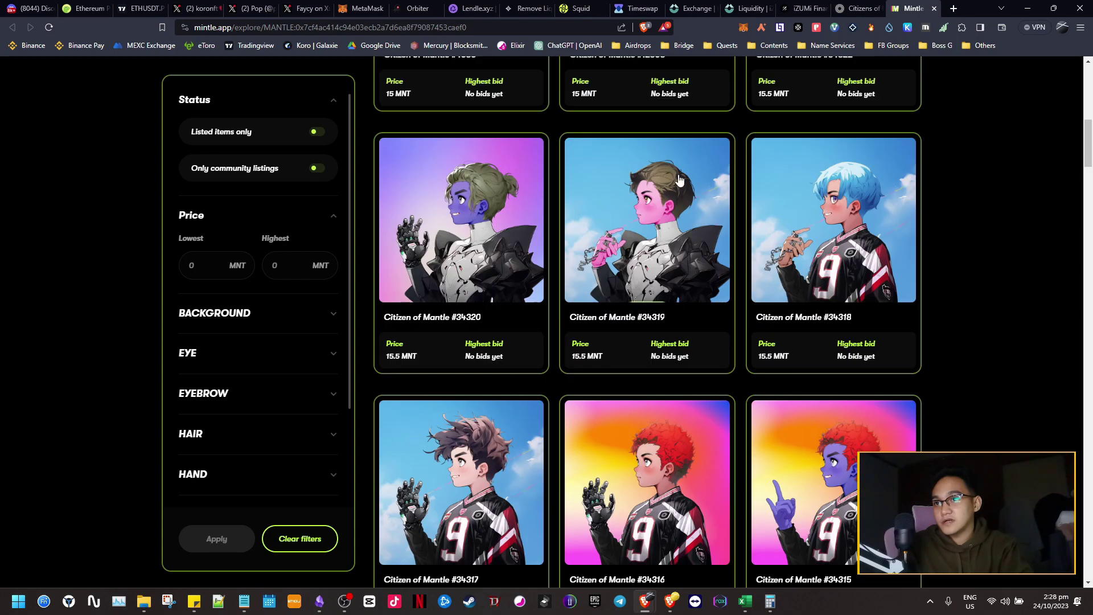
scroll(681, 180, "up", 6)
key("F5")
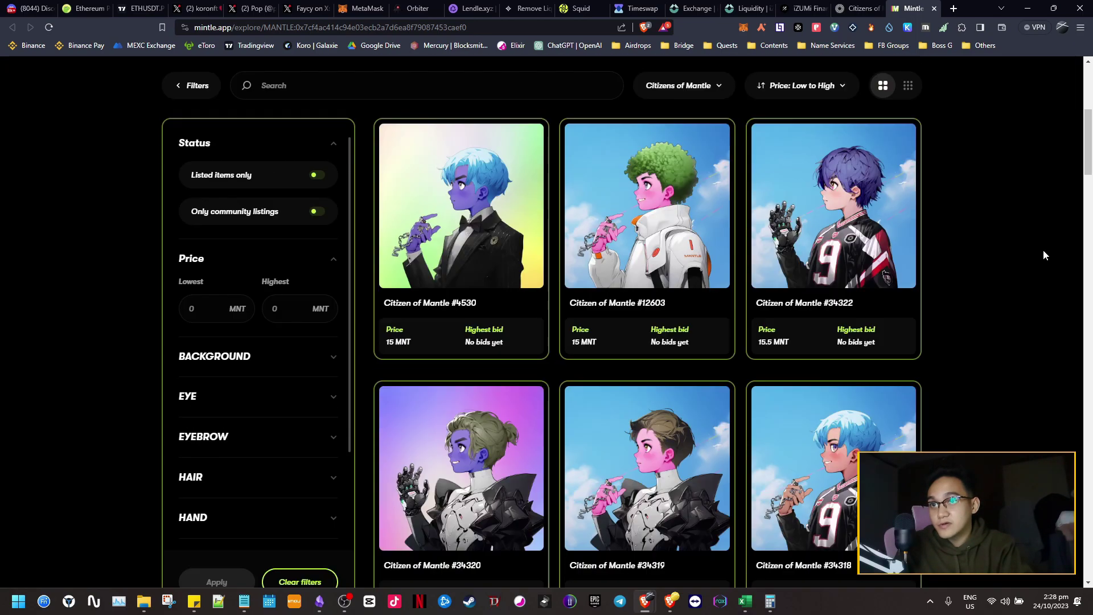
Sort the Citizens of Mantle listings by Price: High to Low and browse the most expensive NFTs.
left_click(841, 92)
left_click(815, 167)
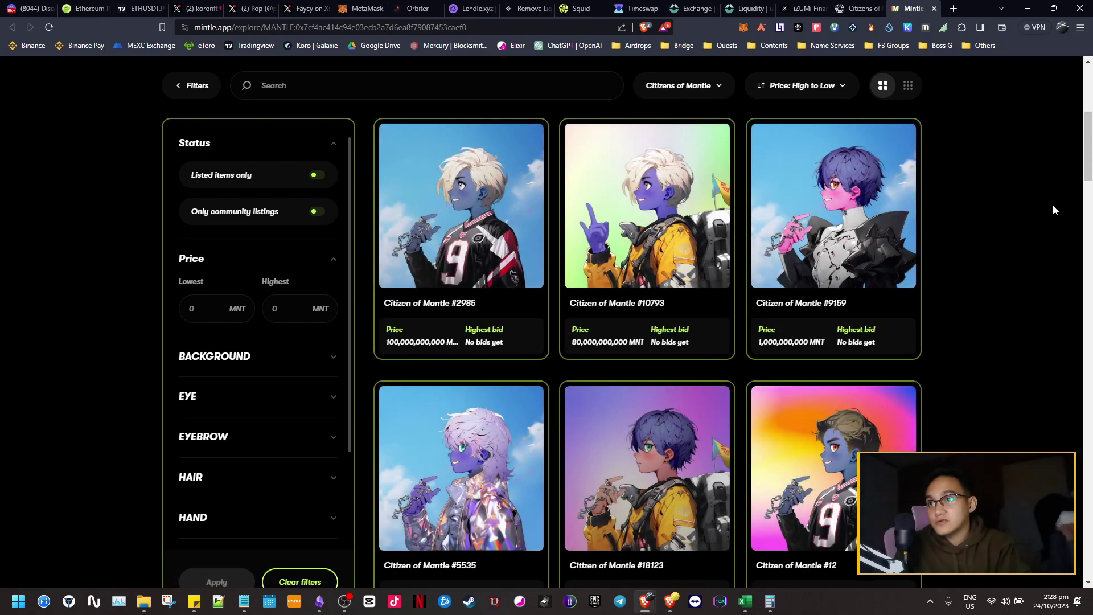
scroll(466, 276, "down", 4)
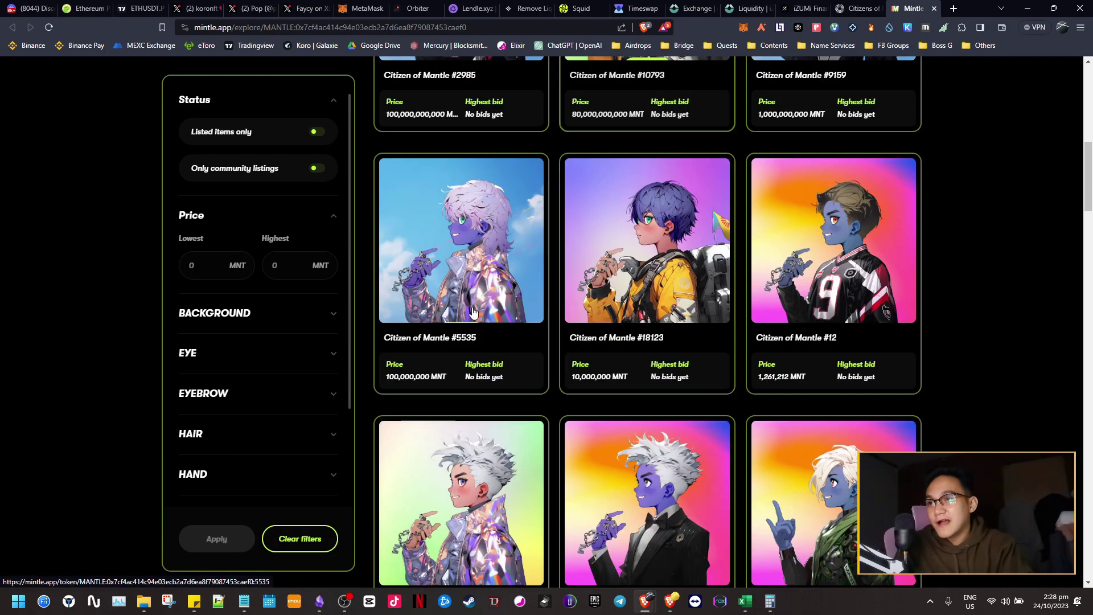
scroll(764, 239, "up", 5)
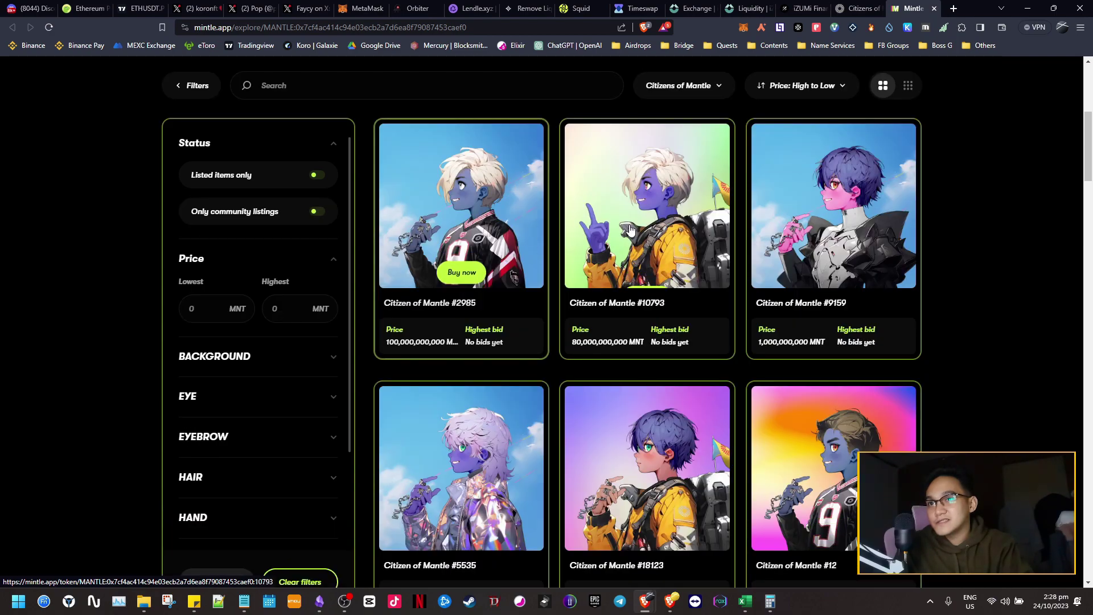
scroll(868, 258, "down", 3)
scroll(868, 258, "down", 3)
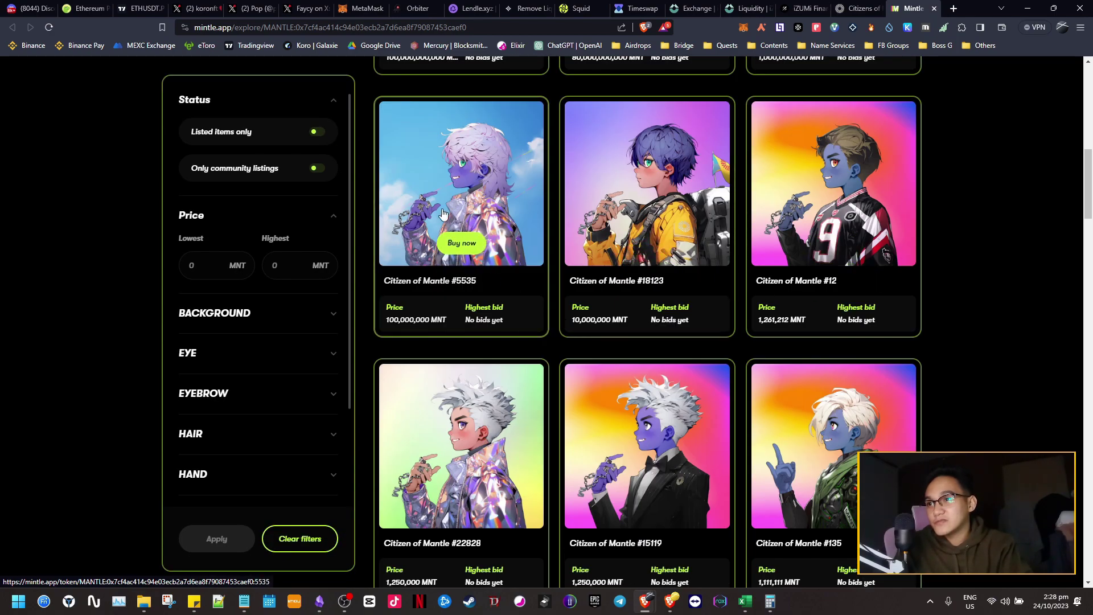
scroll(496, 216, "down", 2)
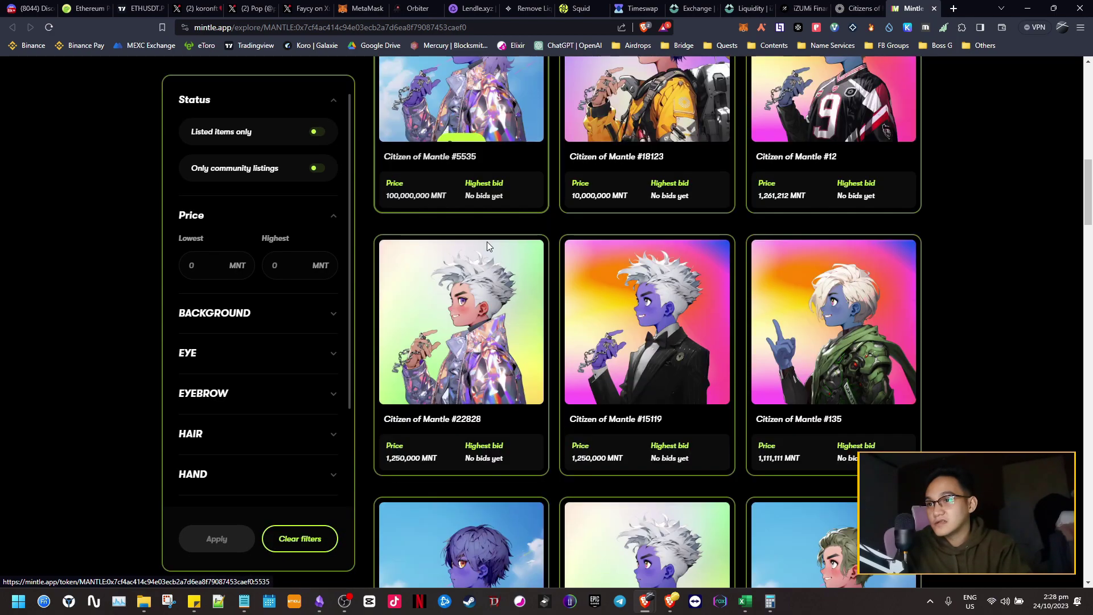
scroll(515, 371, "down", 5)
scroll(515, 371, "down", 4)
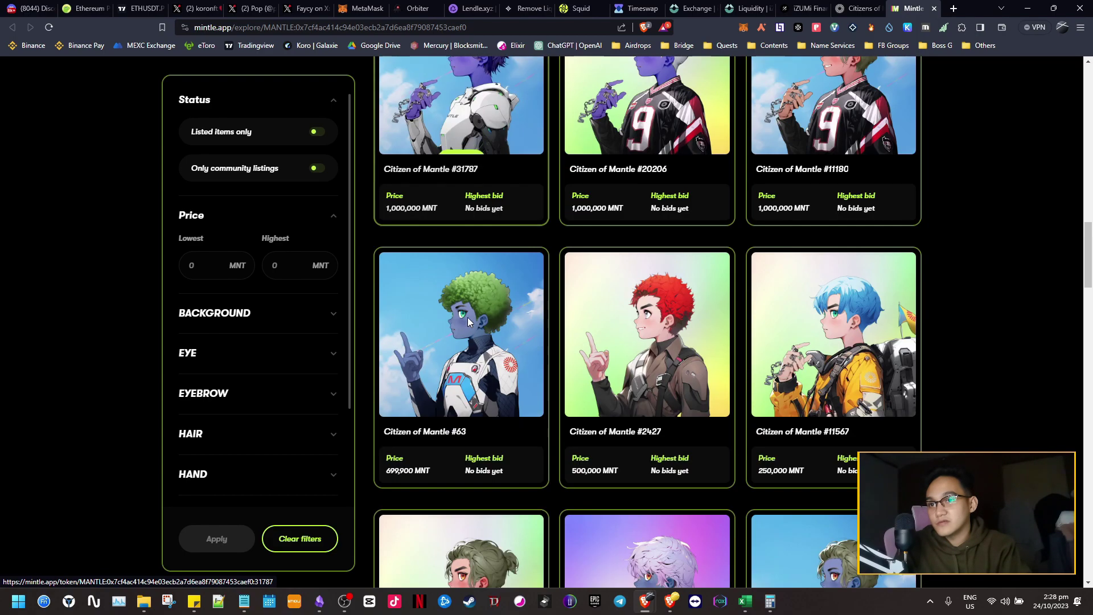
scroll(846, 390, "up", 15)
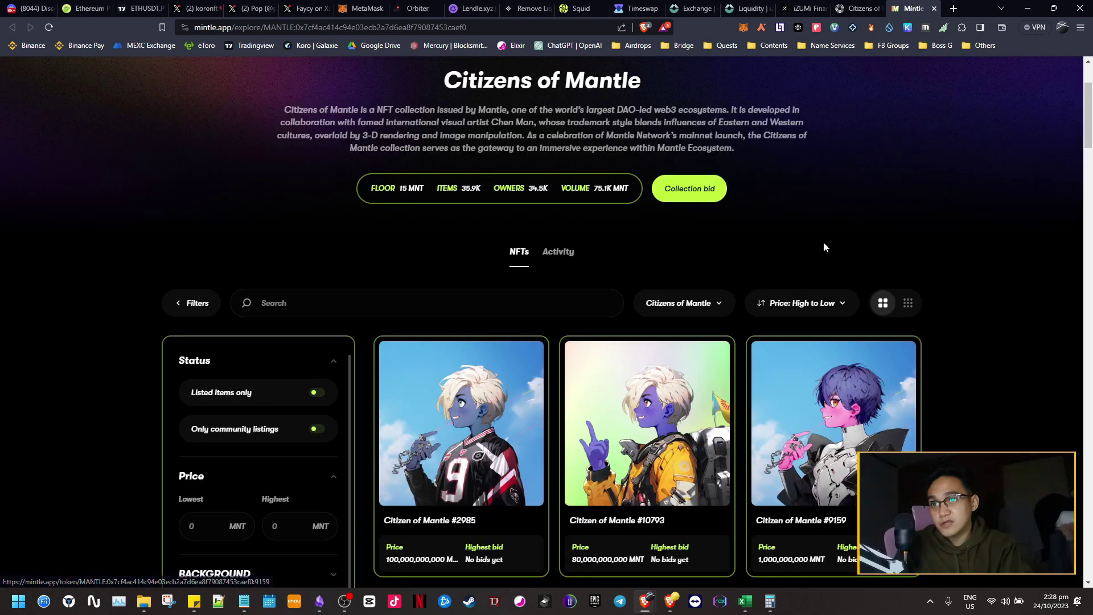
Sort the listings by Price: Low to High again and look through the cheapest NFTs.
left_click(818, 299)
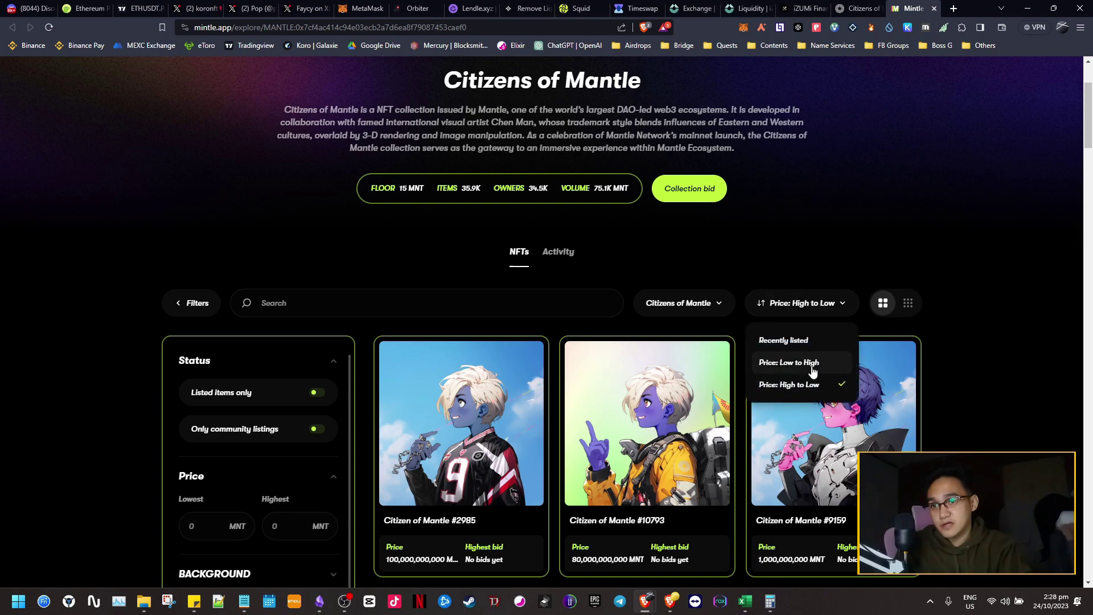
left_click(807, 361)
scroll(1025, 193, "down", 4)
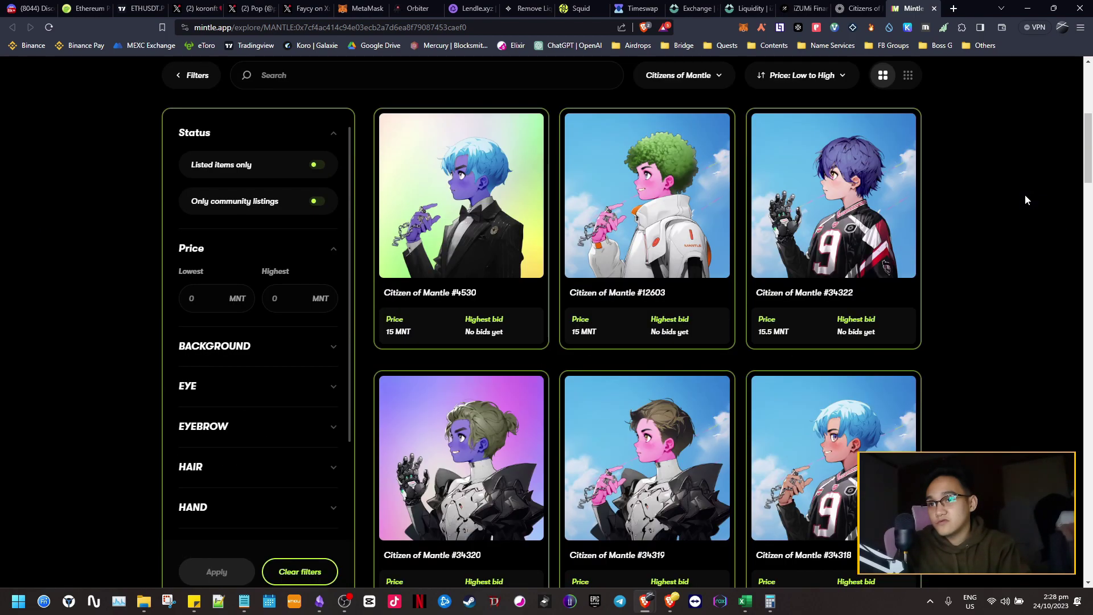
scroll(1025, 193, "down", 5)
scroll(740, 279, "down", 2)
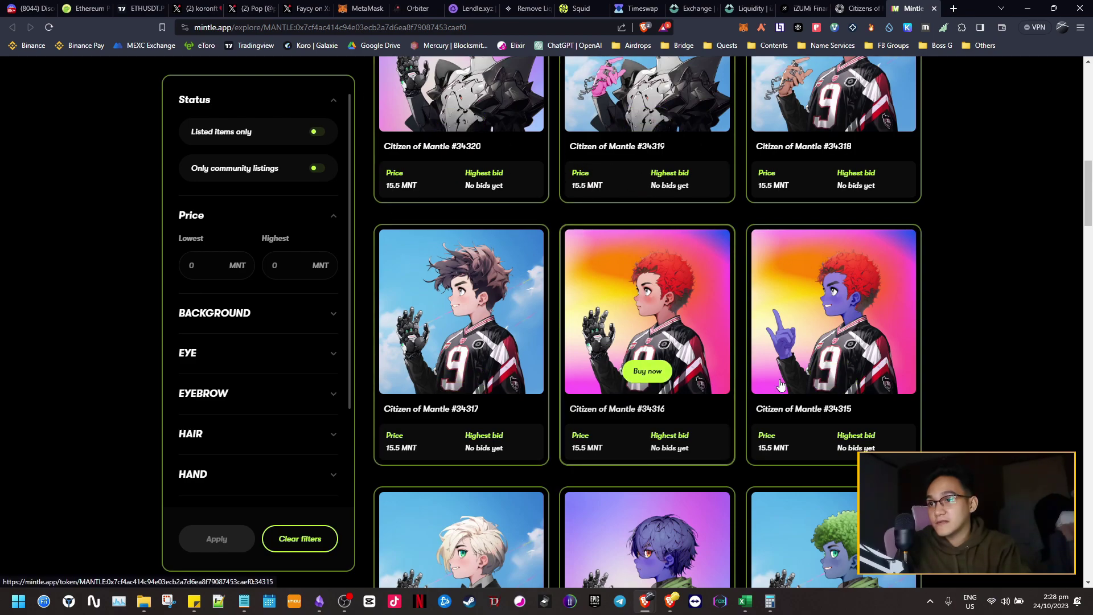
scroll(649, 365, "down", 3)
left_click_drag(1089, 204, 1088, 267)
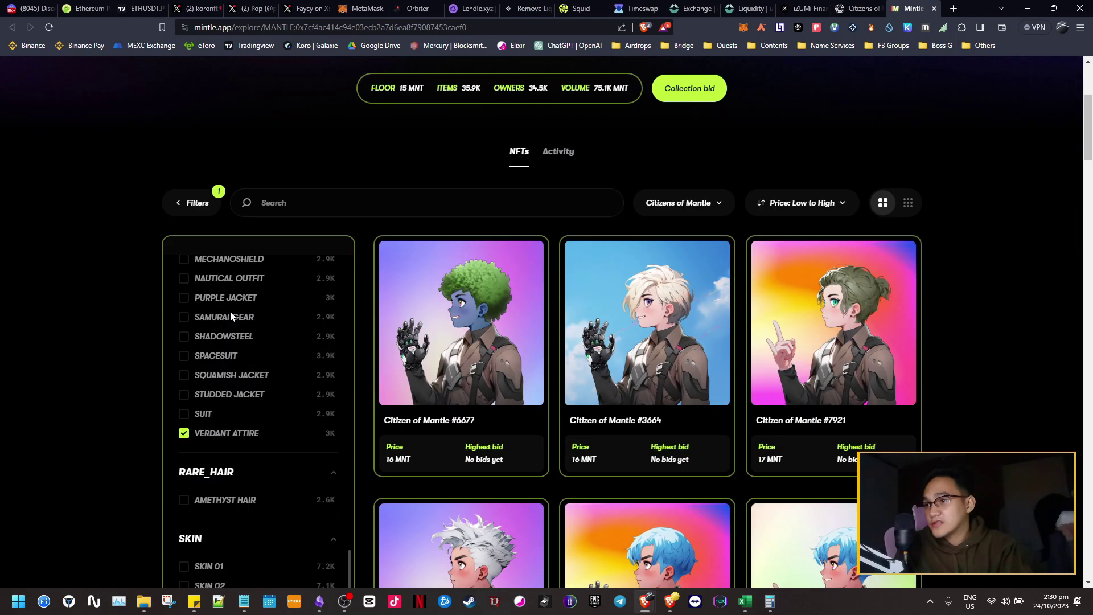
Examine the hand, mouth, outfit and skin trait filters and their item counts to judge how rare each trait is.
scroll(279, 216, "down", 2)
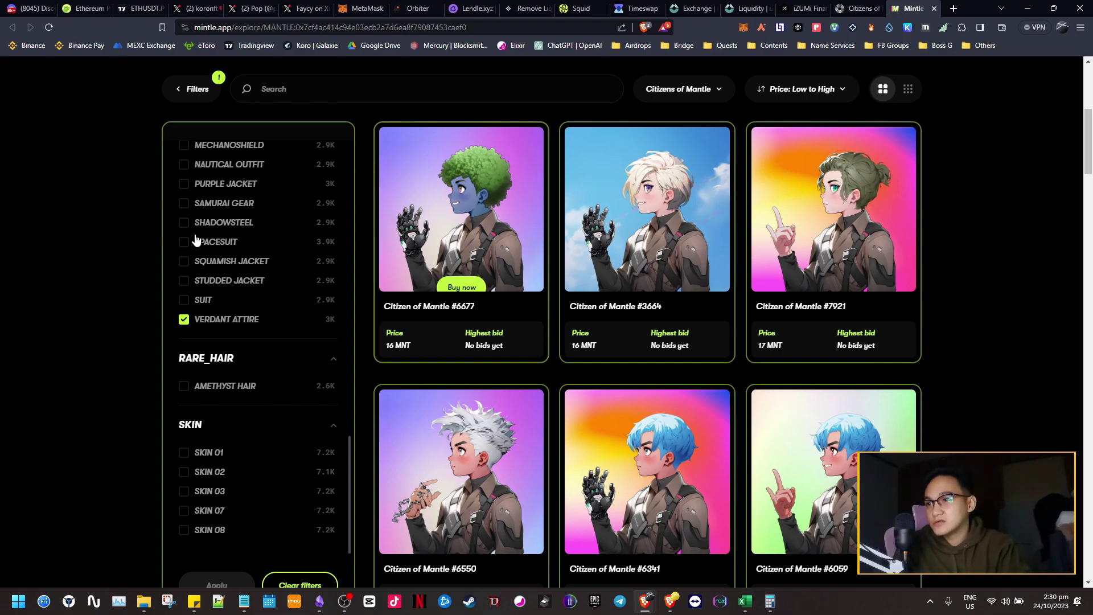
scroll(131, 275, "down", 1)
scroll(265, 240, "down", 5)
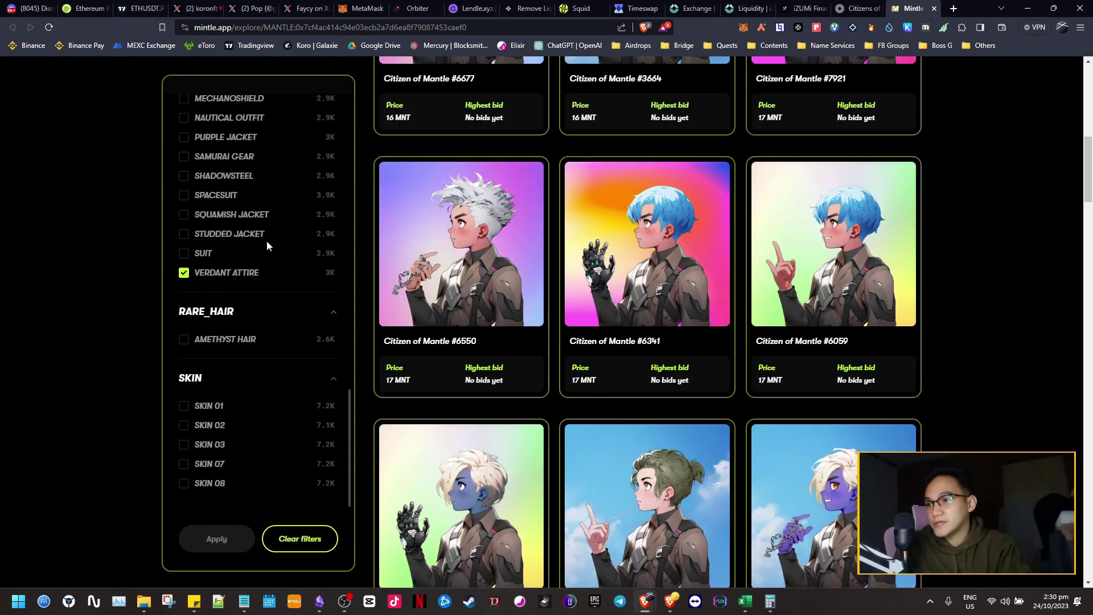
scroll(267, 273, "up", 3)
scroll(266, 274, "up", 4)
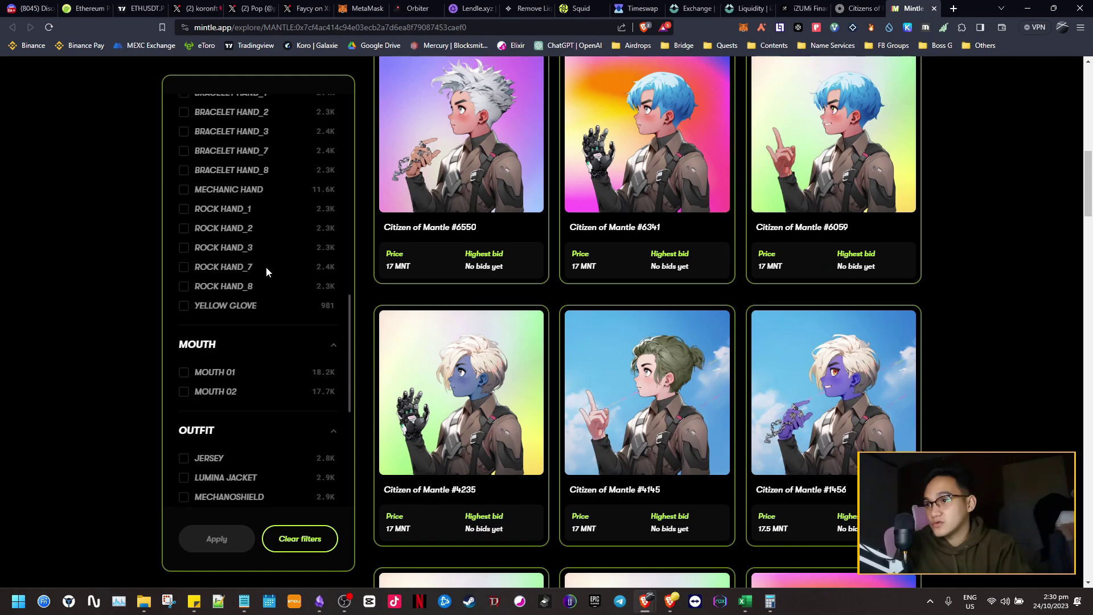
scroll(250, 290, "up", 4)
scroll(240, 301, "down", 2)
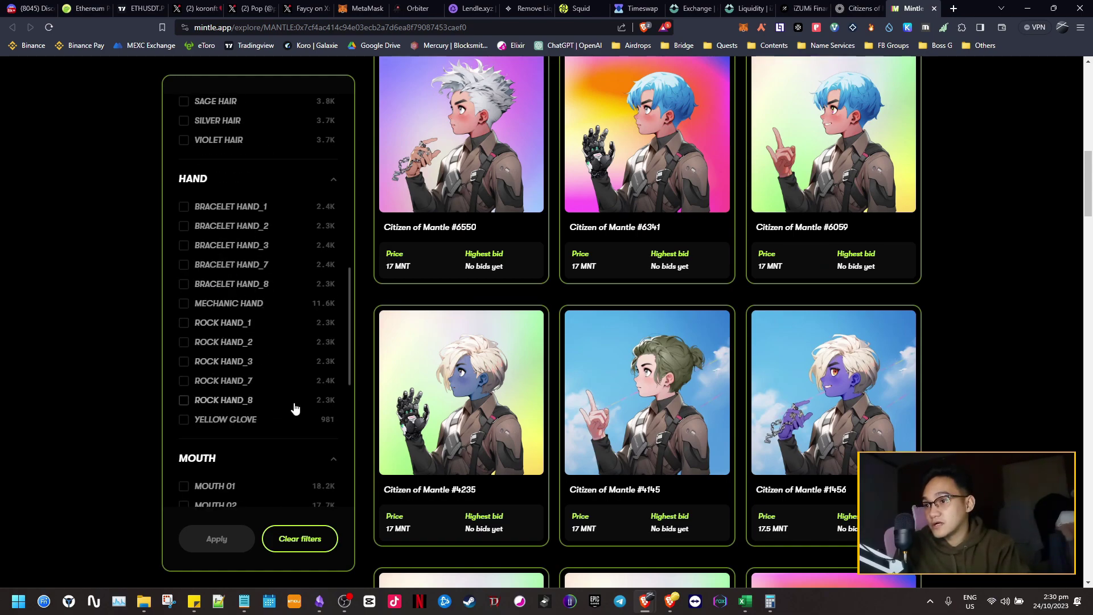
scroll(301, 407, "down", 1)
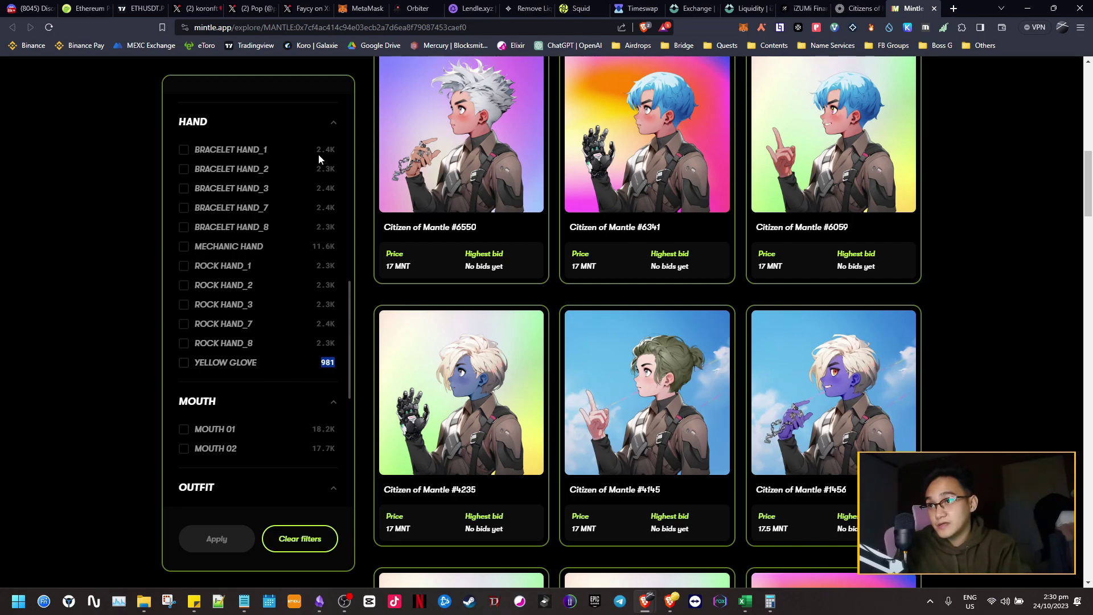
scroll(305, 262, "down", 2)
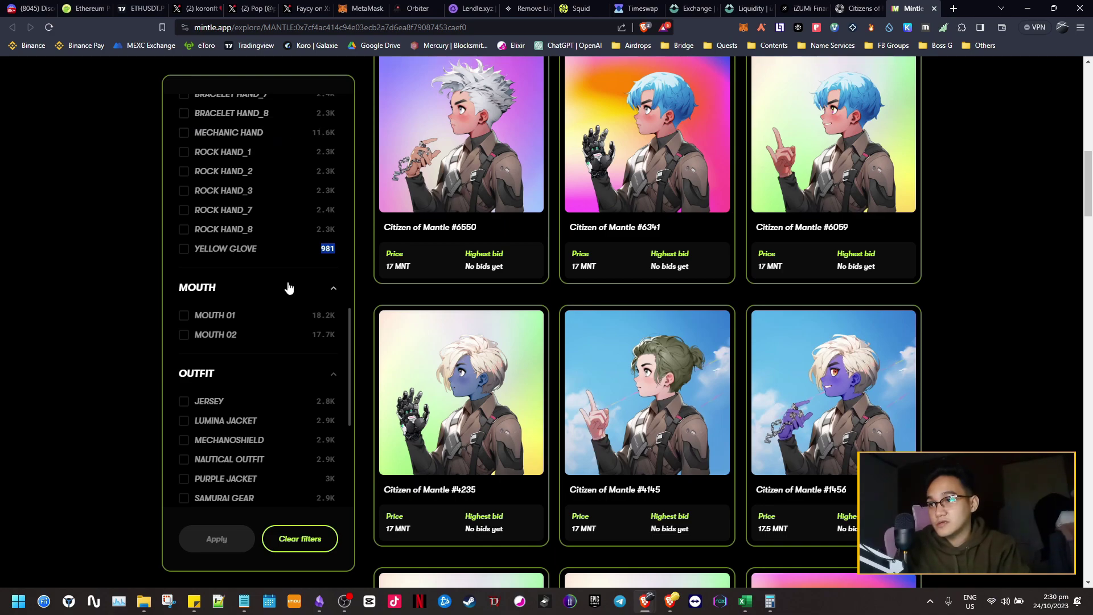
scroll(308, 267, "down", 3)
Remove the Verdant Attire outfit filter and review the rare hair, skin, hair and hand trait options.
scroll(307, 267, "up", 15)
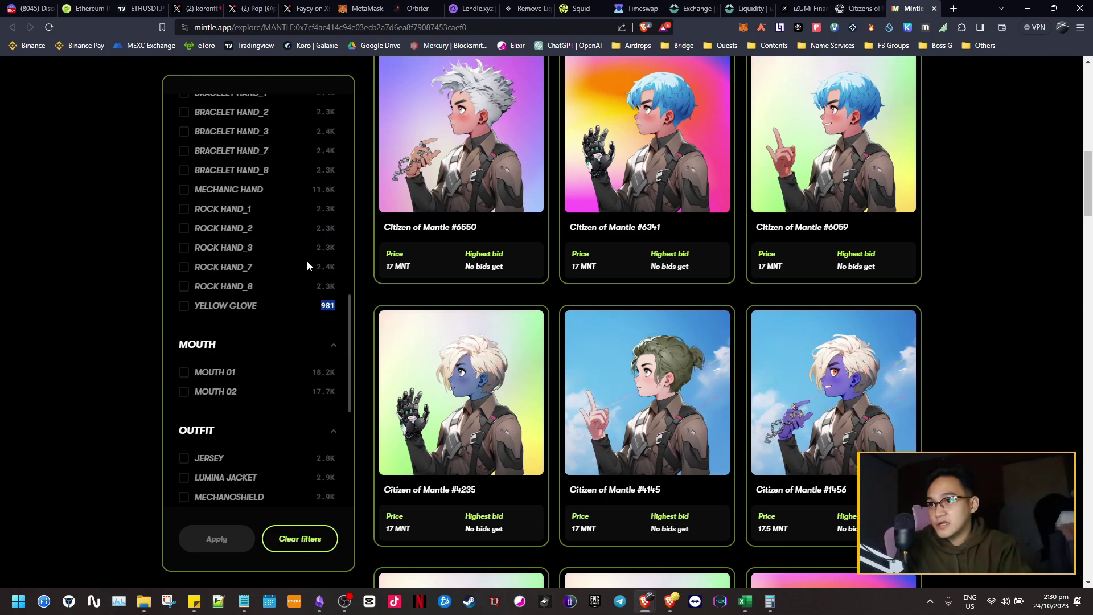
scroll(315, 176, "up", 4)
scroll(316, 228, "down", 18)
scroll(315, 247, "down", 7)
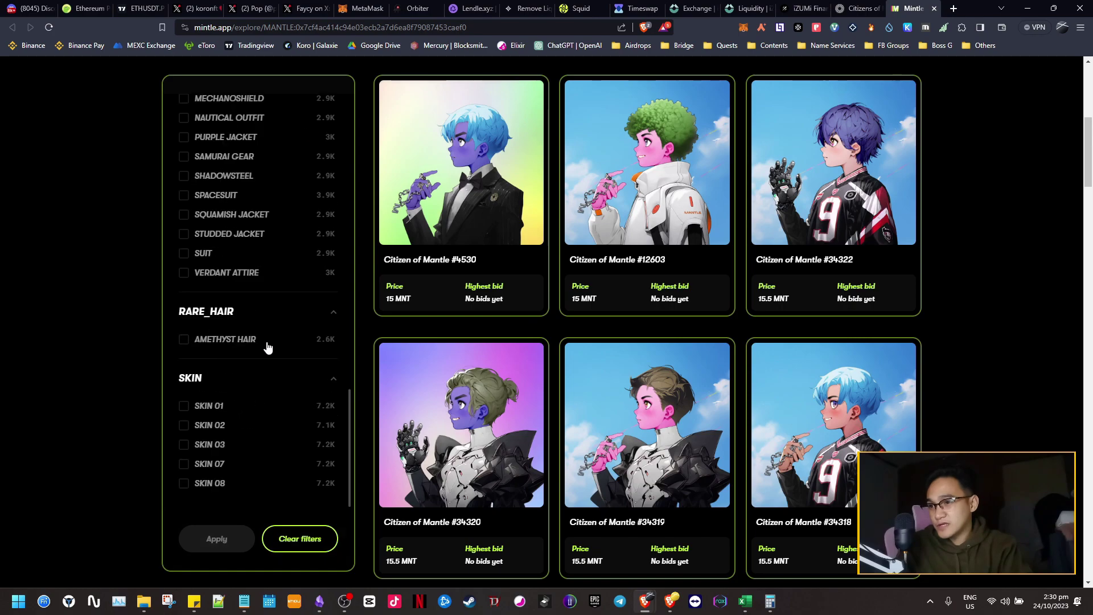
scroll(241, 358, "up", 4)
scroll(246, 342, "up", 7)
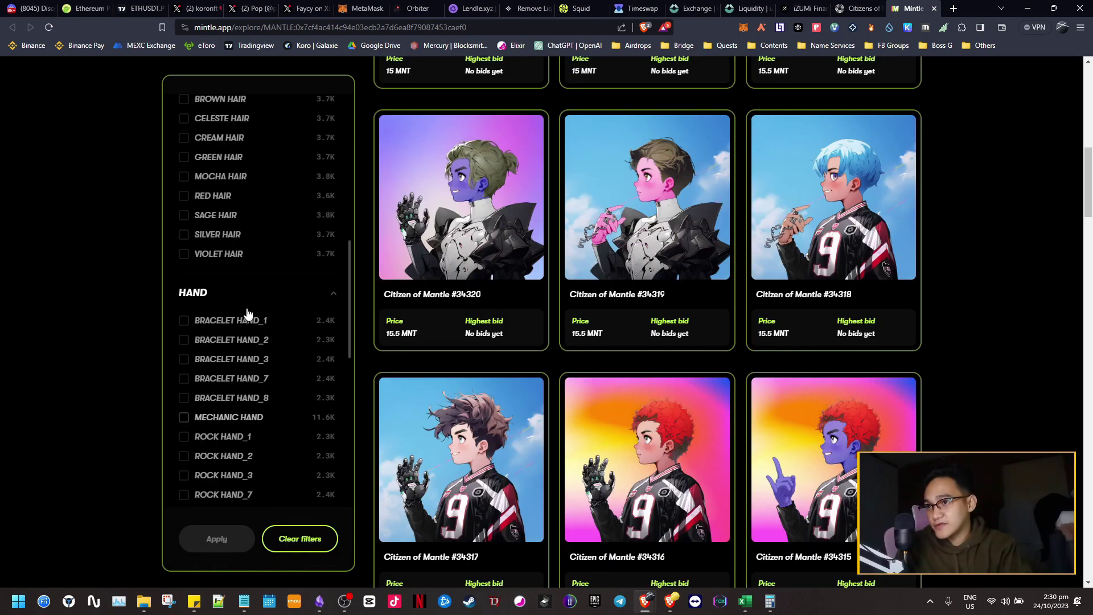
scroll(220, 288, "down", 10)
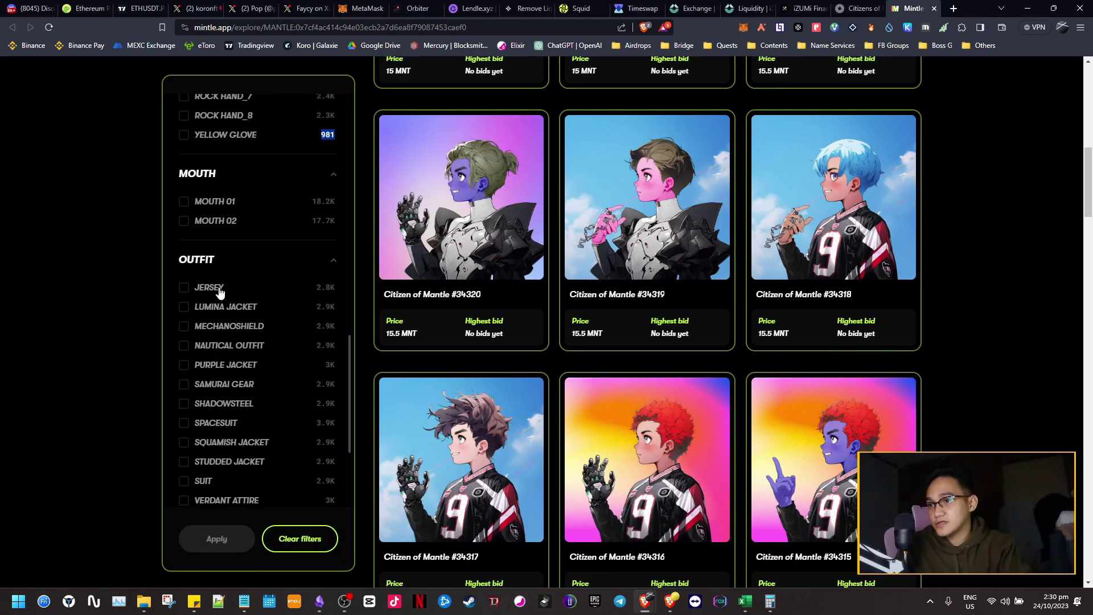
Filter the listings by the Yellow Glove hand trait to check their prices, and remove that filter again.
scroll(223, 285, "up", 3)
left_click(184, 307)
scroll(262, 341, "up", 4)
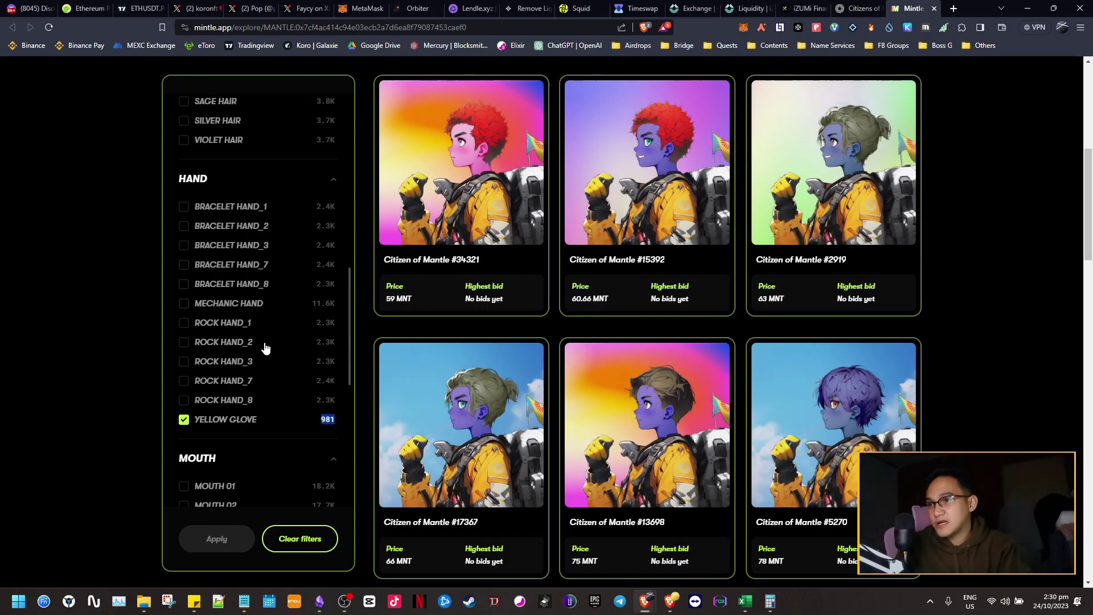
scroll(214, 419, "down", 4)
scroll(494, 321, "up", 5)
scroll(494, 326, "down", 5)
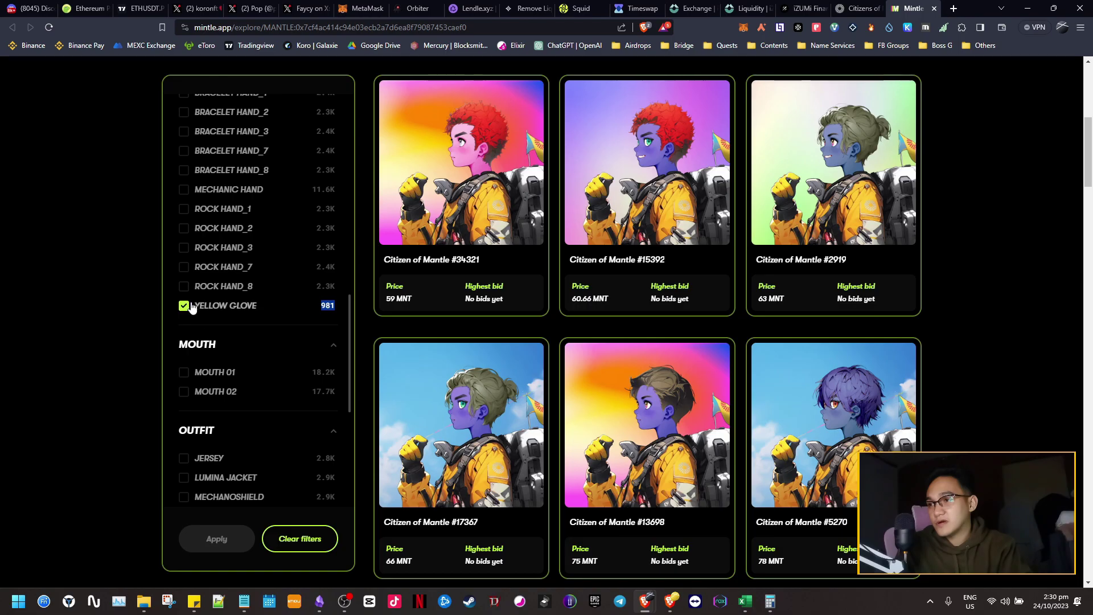
left_click(248, 306)
Browse the unfiltered low-priced listings and start buying Citizen of Mantle #7079 for 17 MNT.
scroll(284, 284, "up", 6)
scroll(287, 260, "up", 1)
scroll(802, 282, "down", 12)
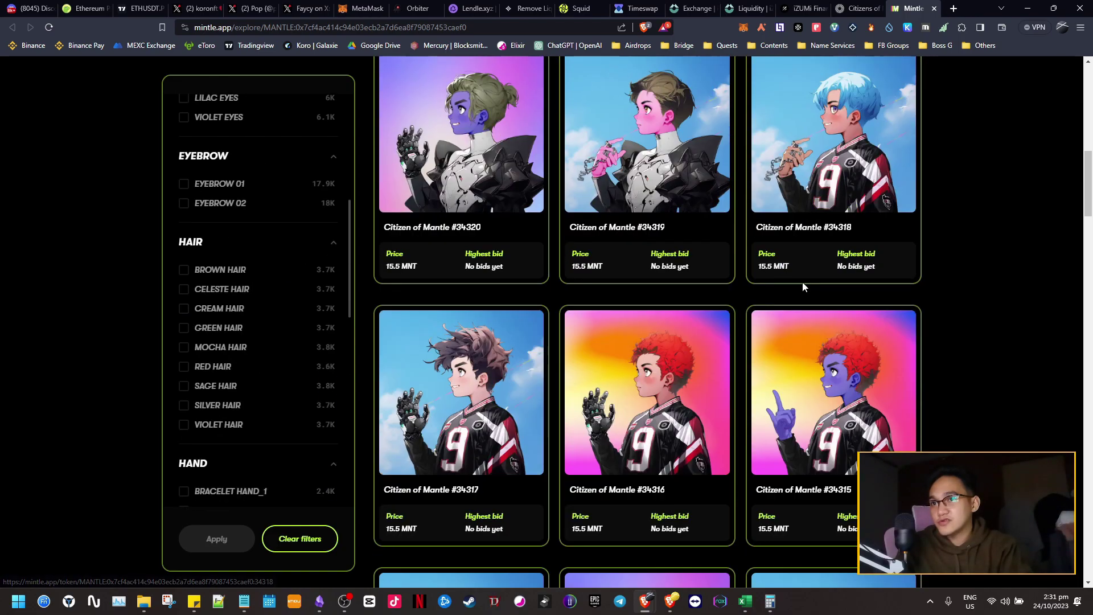
scroll(802, 271, "down", 20)
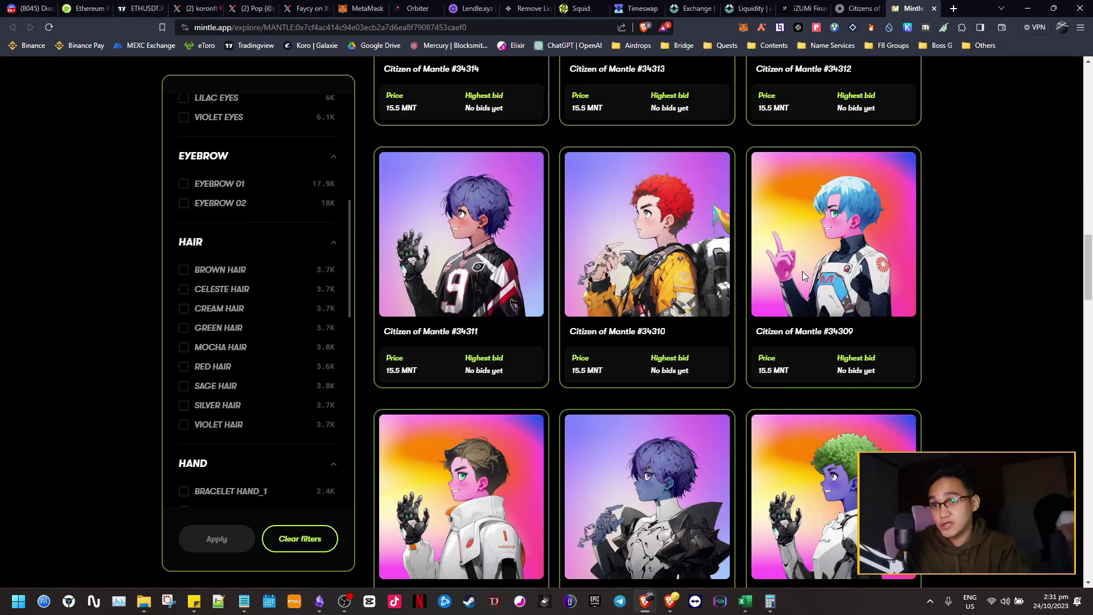
scroll(803, 275, "down", 20)
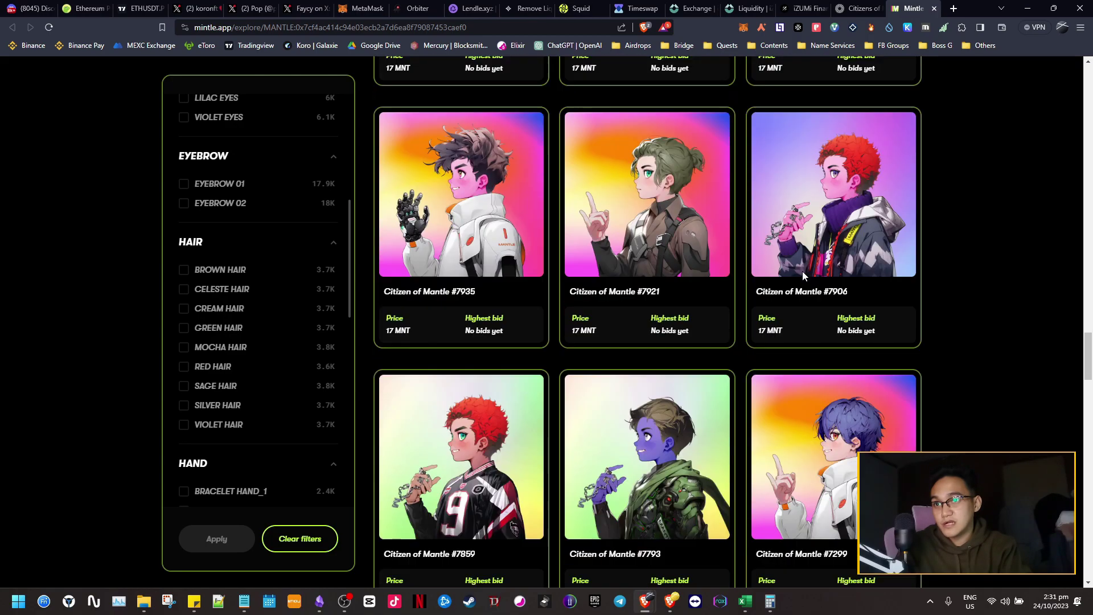
scroll(803, 276, "down", 2)
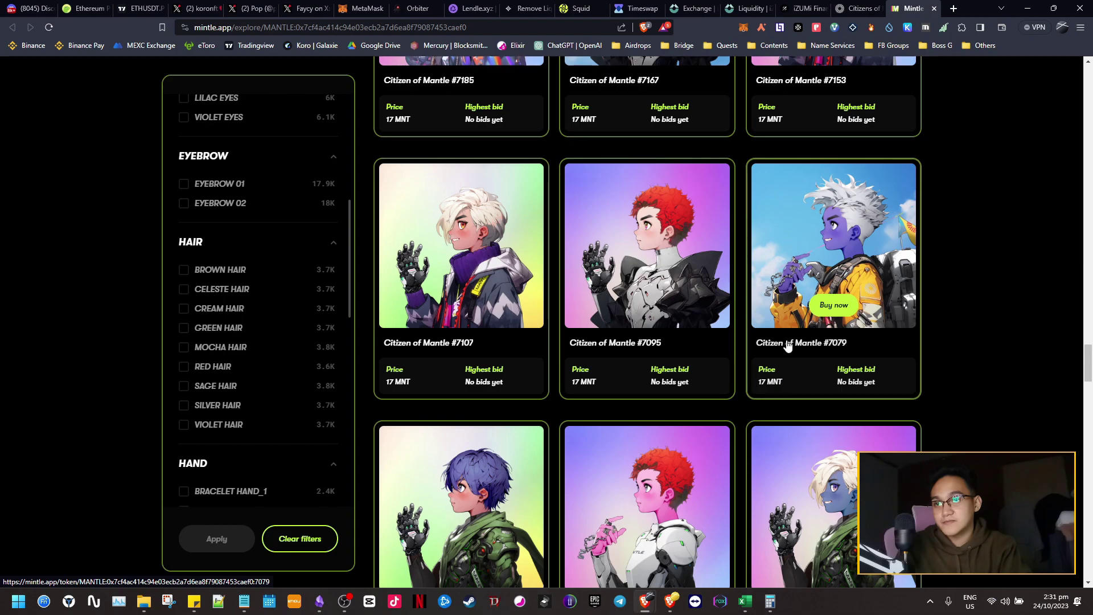
left_click(833, 305)
Connect the MetaMask wallet's Account 6 to Mintle to reach the checkout for Citizen of Mantle #7079.
left_click(566, 389)
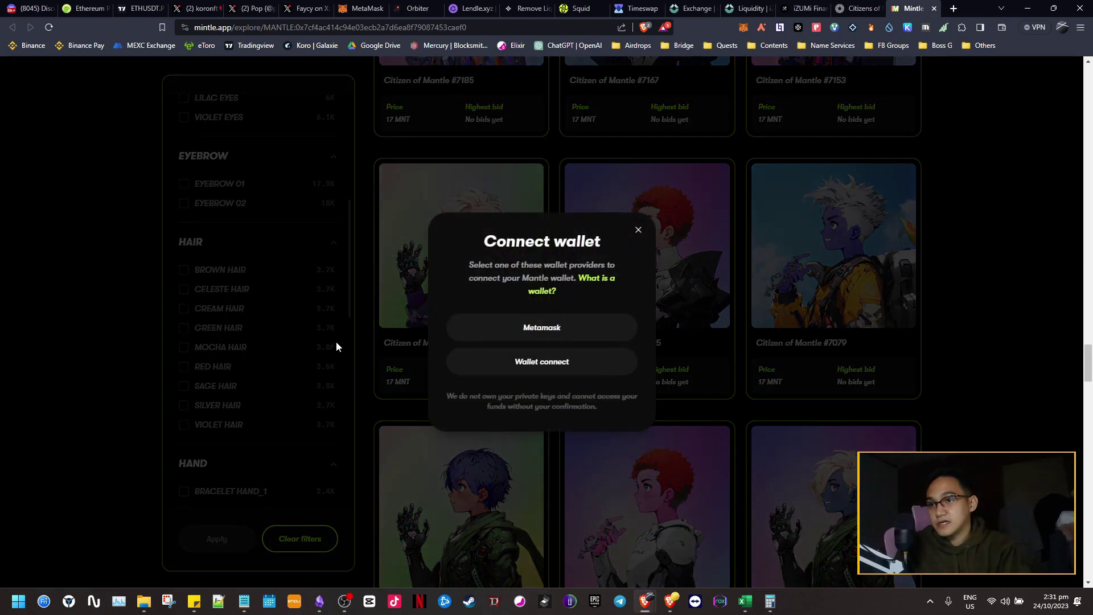
left_click(565, 334)
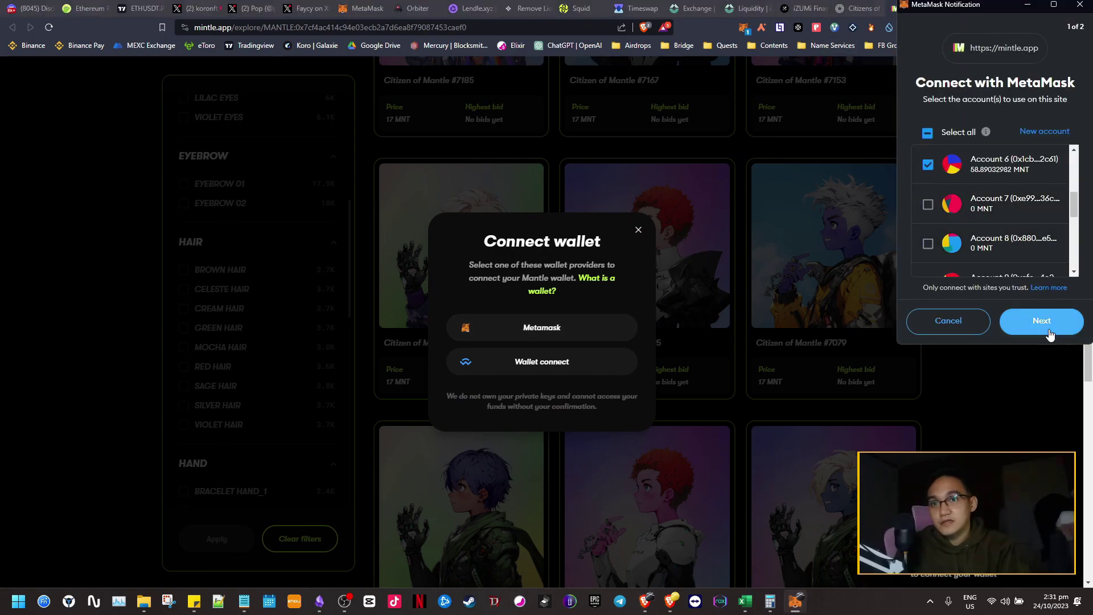
left_click(1042, 322)
left_click(1046, 324)
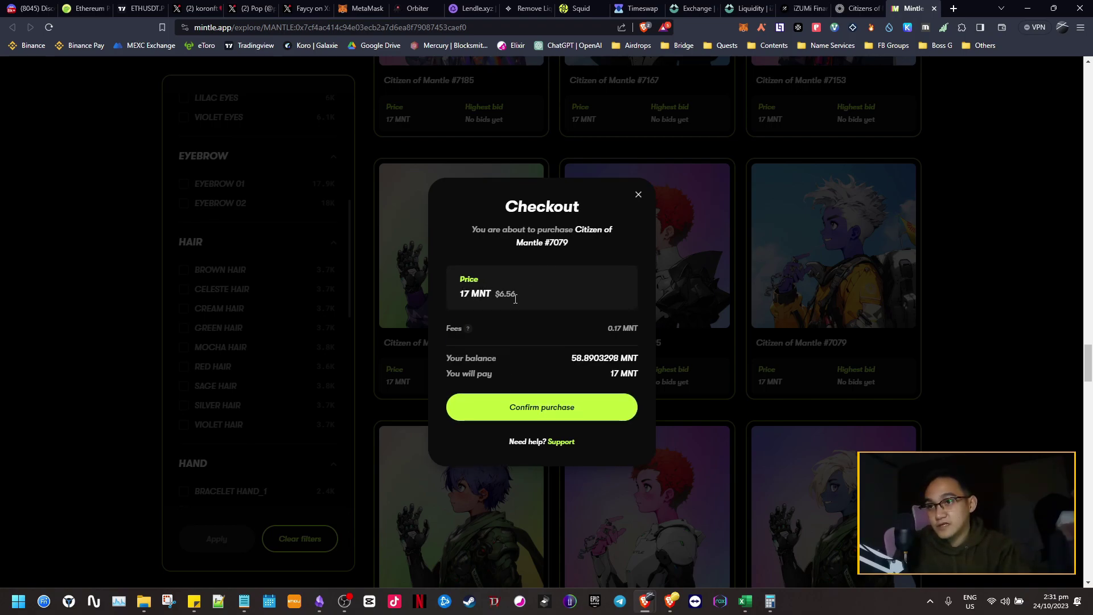
Confirm the purchase of Citizen of Mantle #7079 for 17 MNT, approve it in MetaMask and finish the checkout.
left_click(547, 297)
left_click(575, 407)
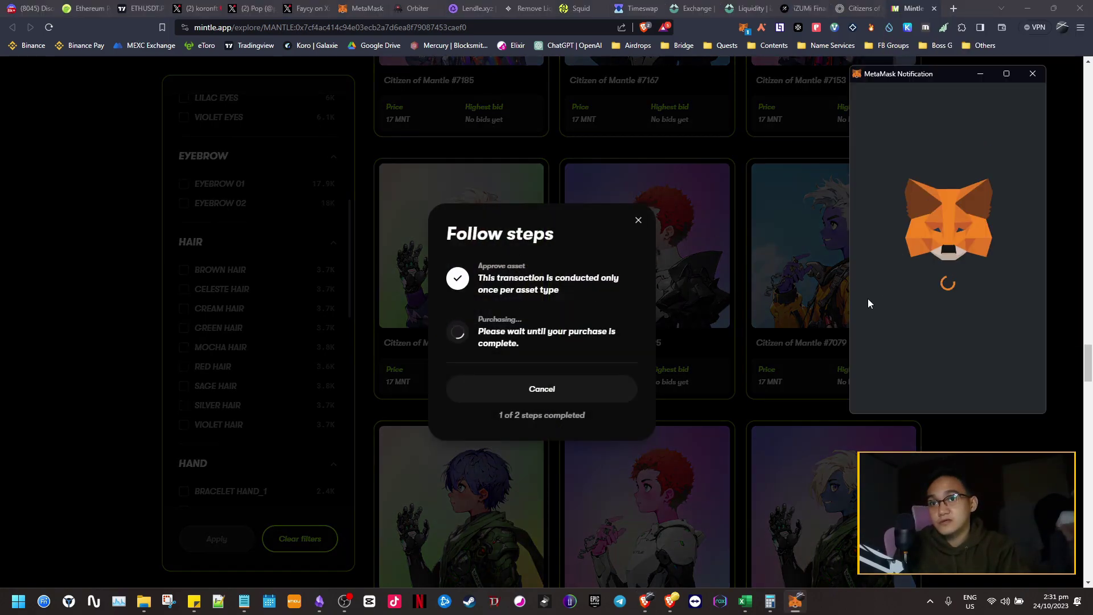
left_click(996, 393)
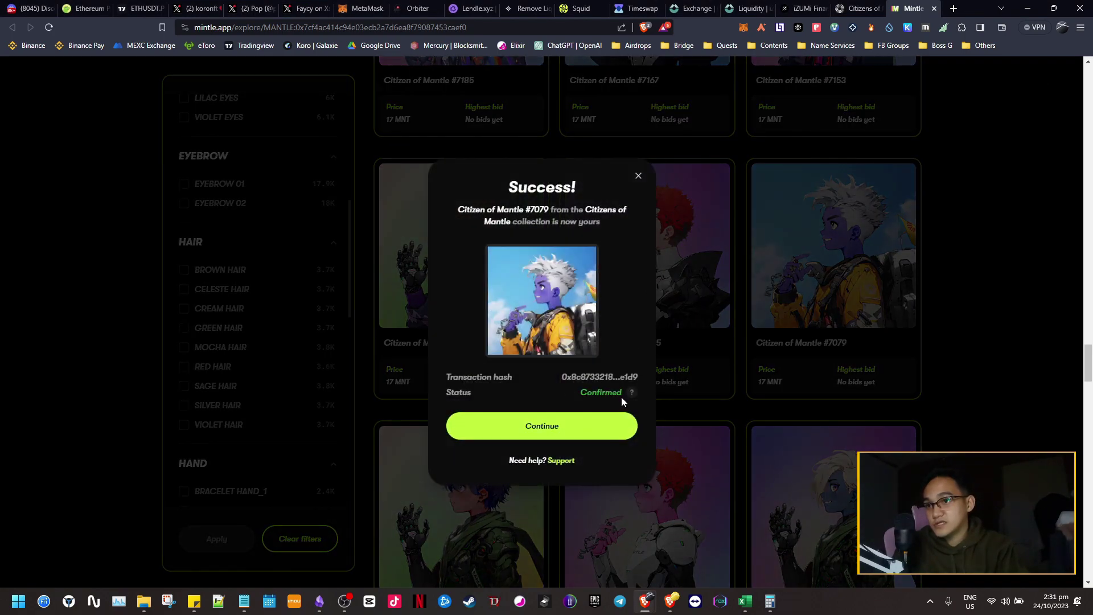
left_click(566, 435)
Open the connected account's own items on Mintle to view the purchased NFT.
left_click_drag(1086, 367, 1091, 74)
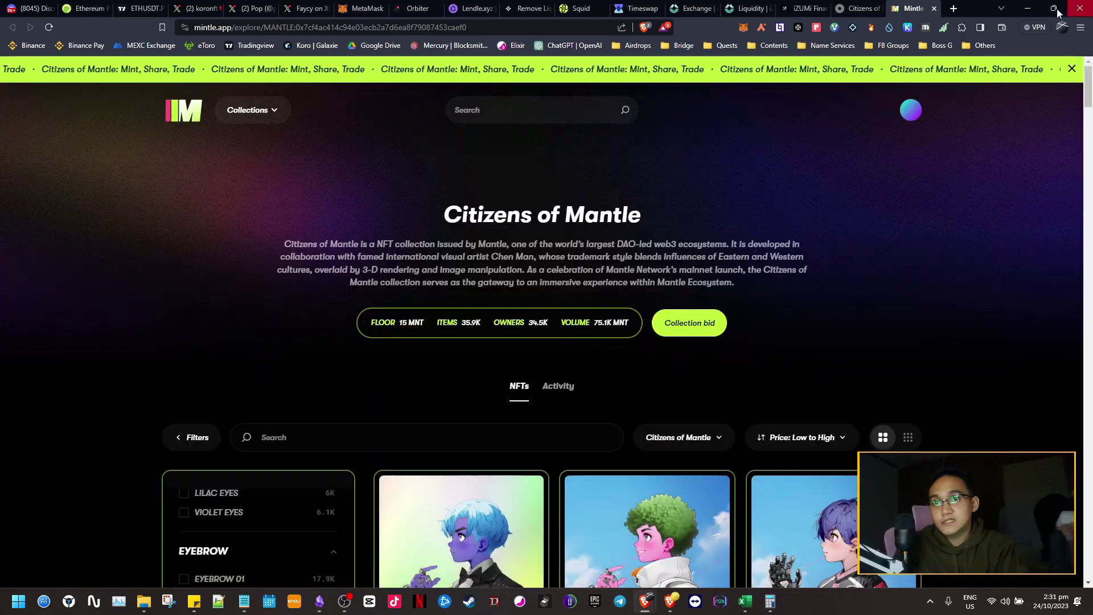
left_click(911, 110)
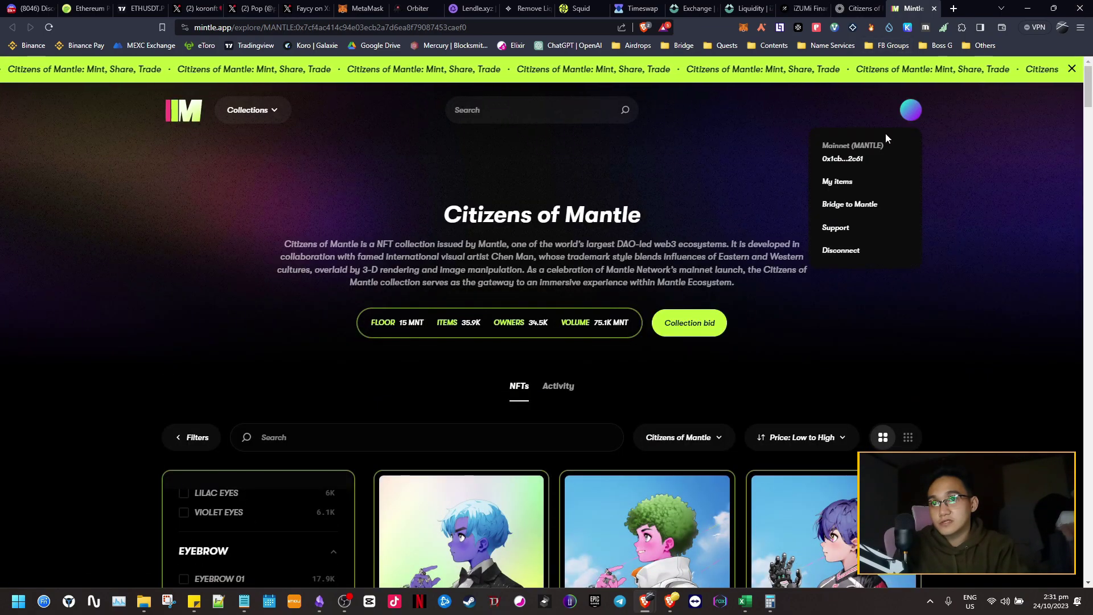
left_click(848, 183)
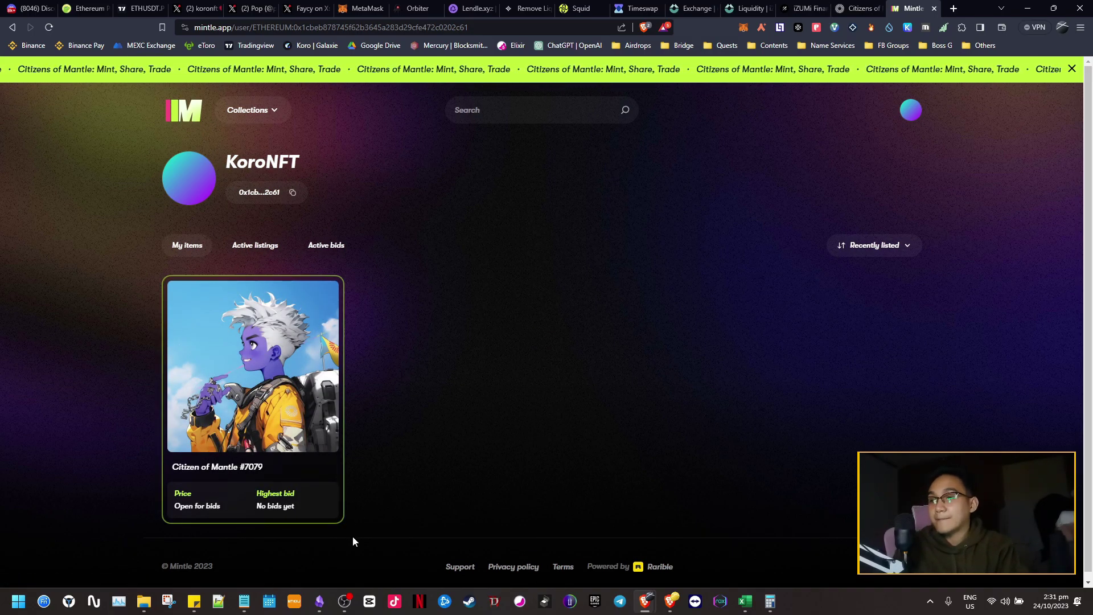
Switch to the weekly Mantle note in Obsidian and mark "Buy Citizens of Mantle NFT (if not whitelisted)" as done.
left_click(320, 601)
left_click(498, 511)
scroll(857, 268, "up", 3)
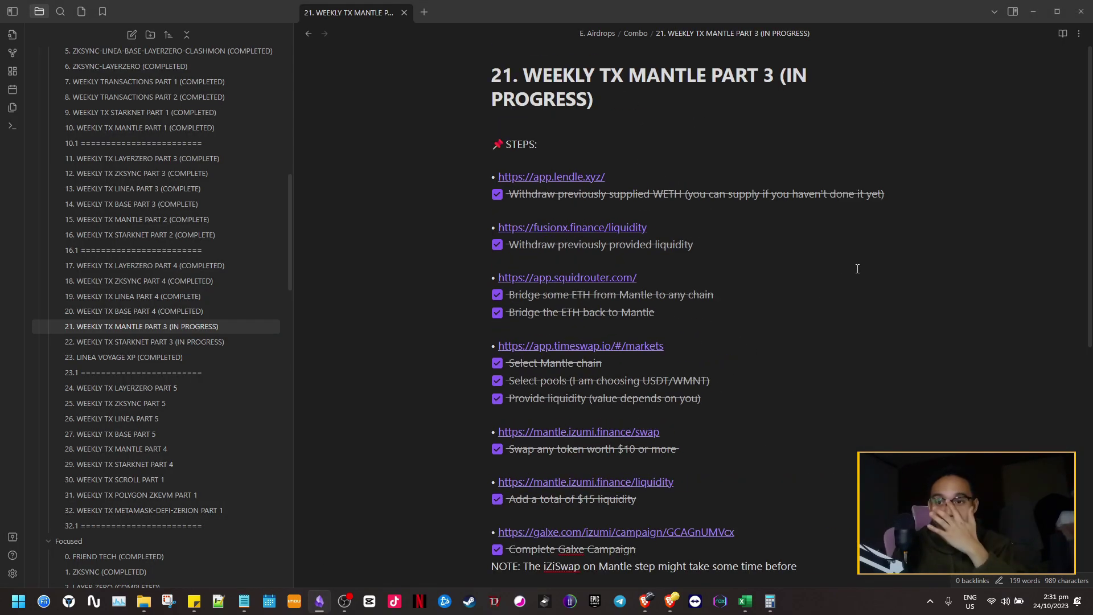
Review the note's checked-off steps and highlight the Galxe campaign entry with its iZiSwap remark.
scroll(818, 257, "down", 5)
scroll(820, 259, "up", 4)
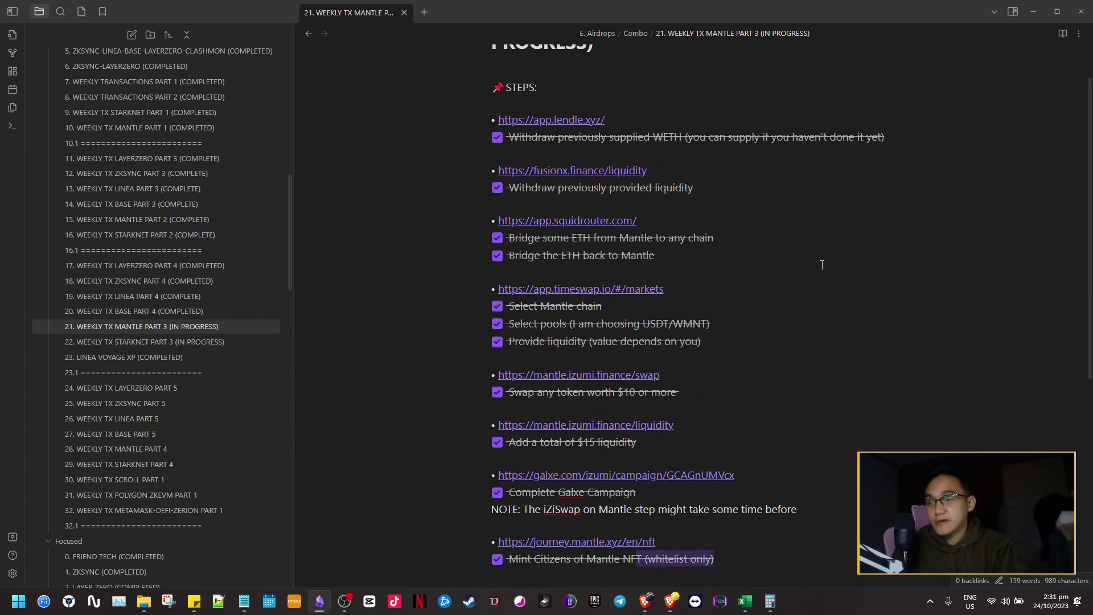
scroll(821, 262, "down", 2)
left_click(822, 265)
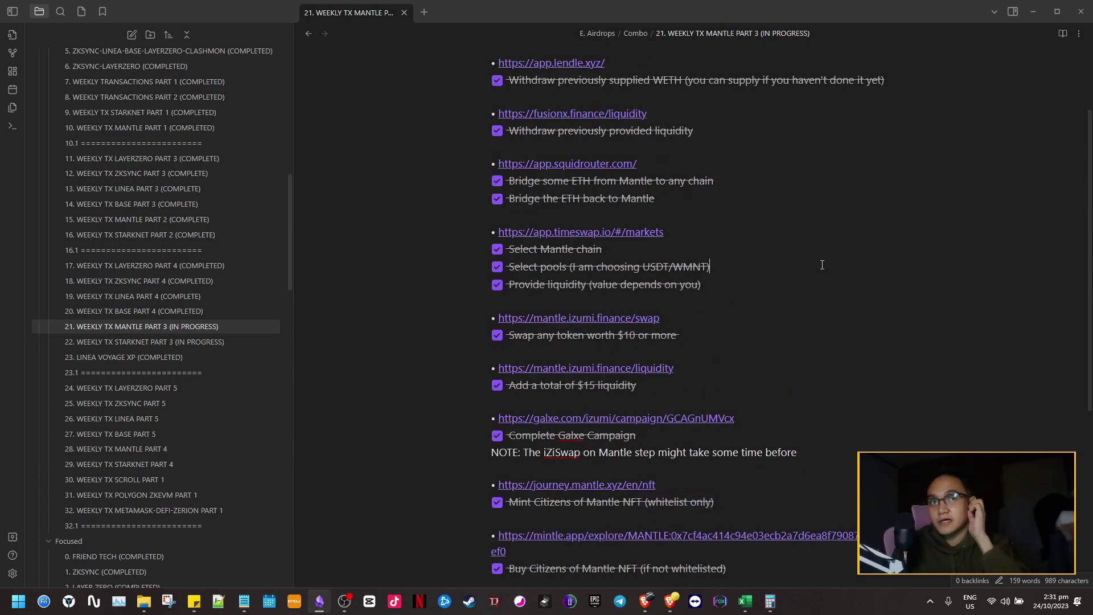
scroll(659, 278, "up", 2)
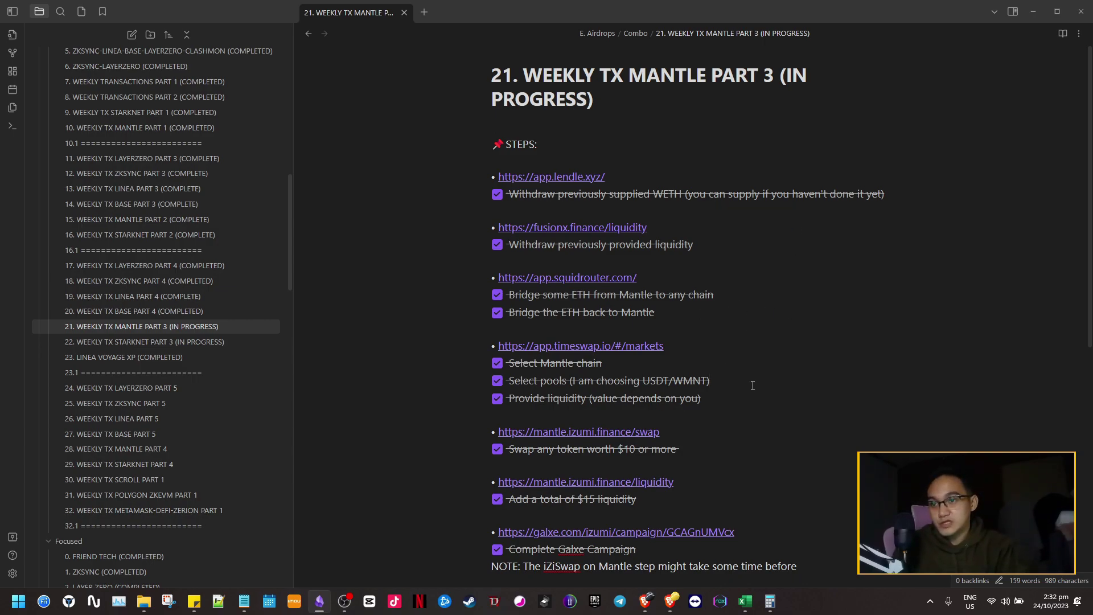
scroll(752, 386, "down", 2)
left_click_drag(825, 451, 795, 380)
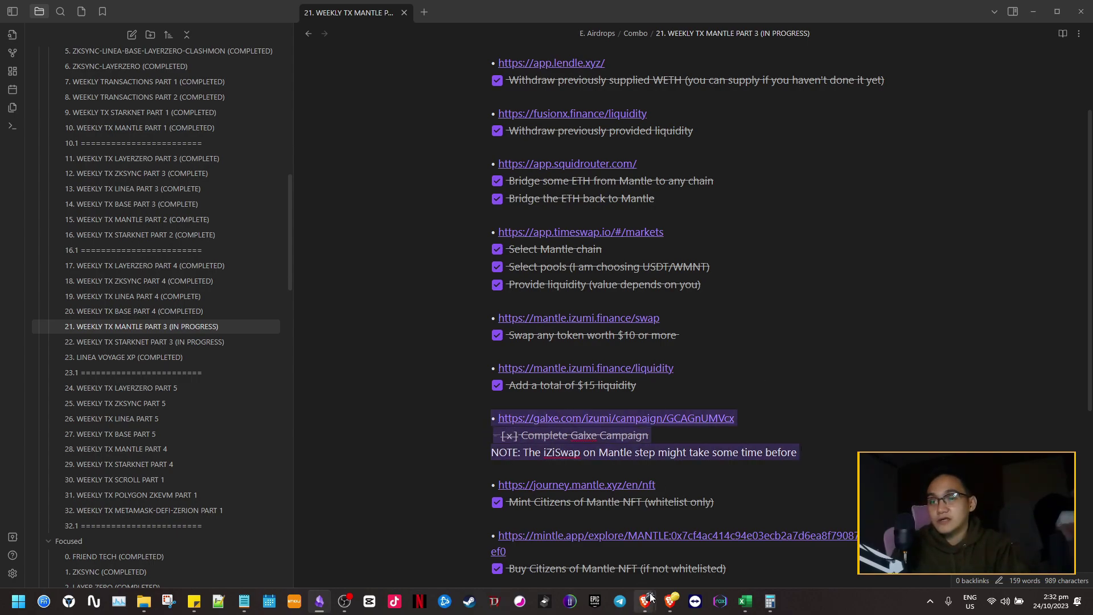
Switch to the iZUMi Finance Galxe campaign in Brave and check when its iZiSwap on Mantle tasks were last updated.
mouse_move(645, 601)
left_click(687, 537)
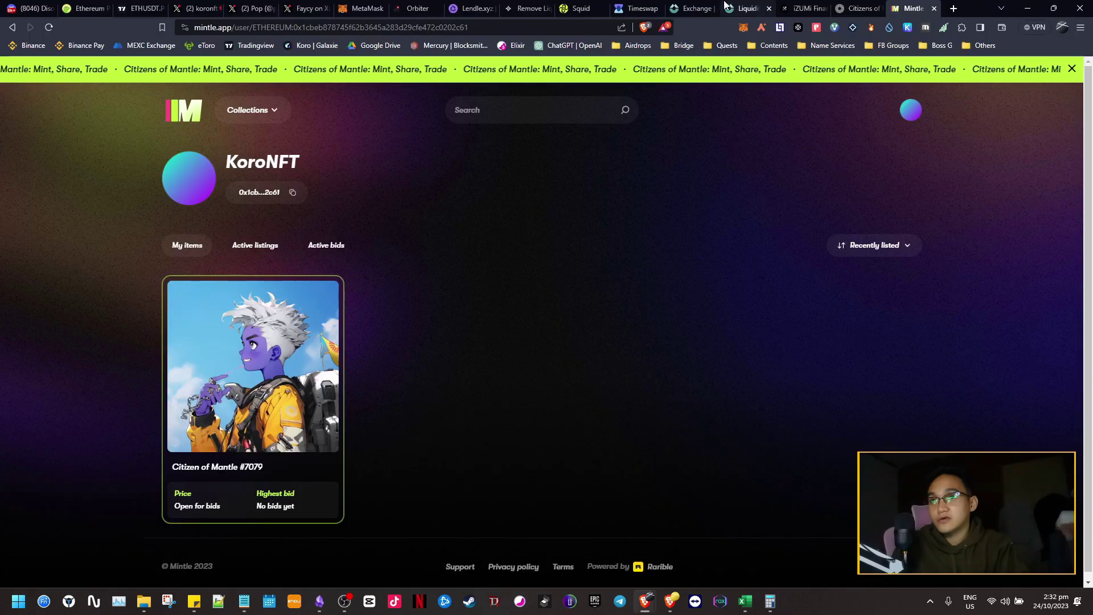
left_click(799, 6)
scroll(847, 255, "up", 2)
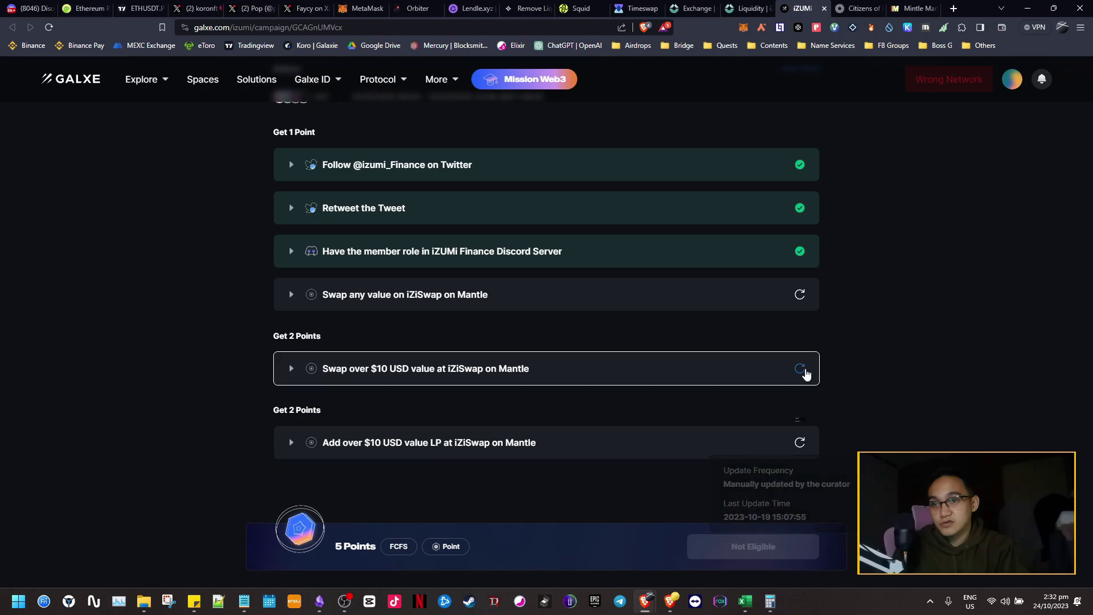
mouse_move(800, 444)
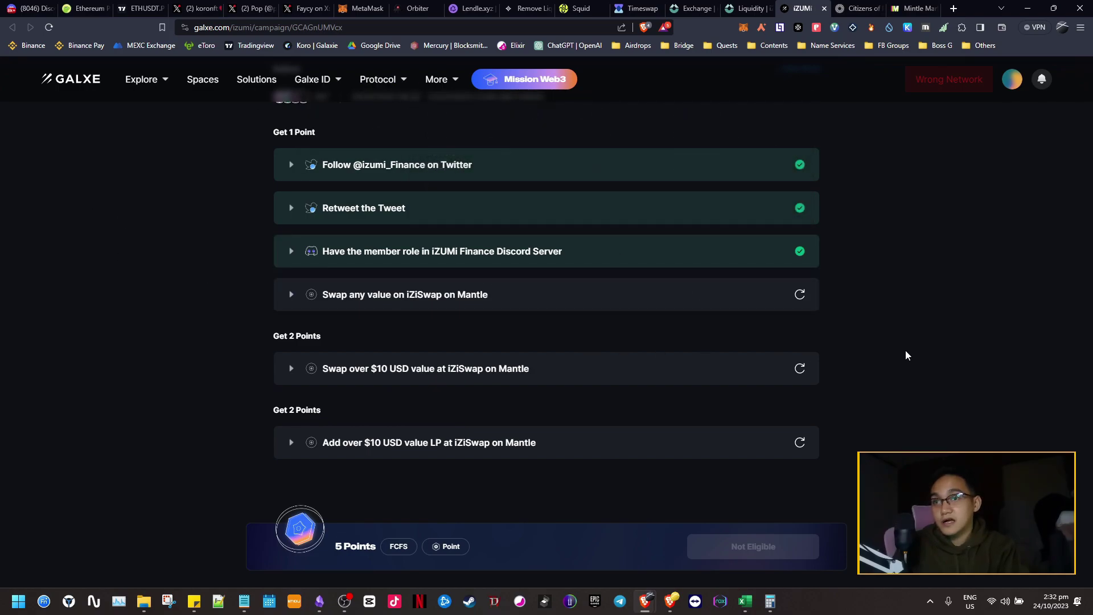
scroll(911, 367, "up", 3)
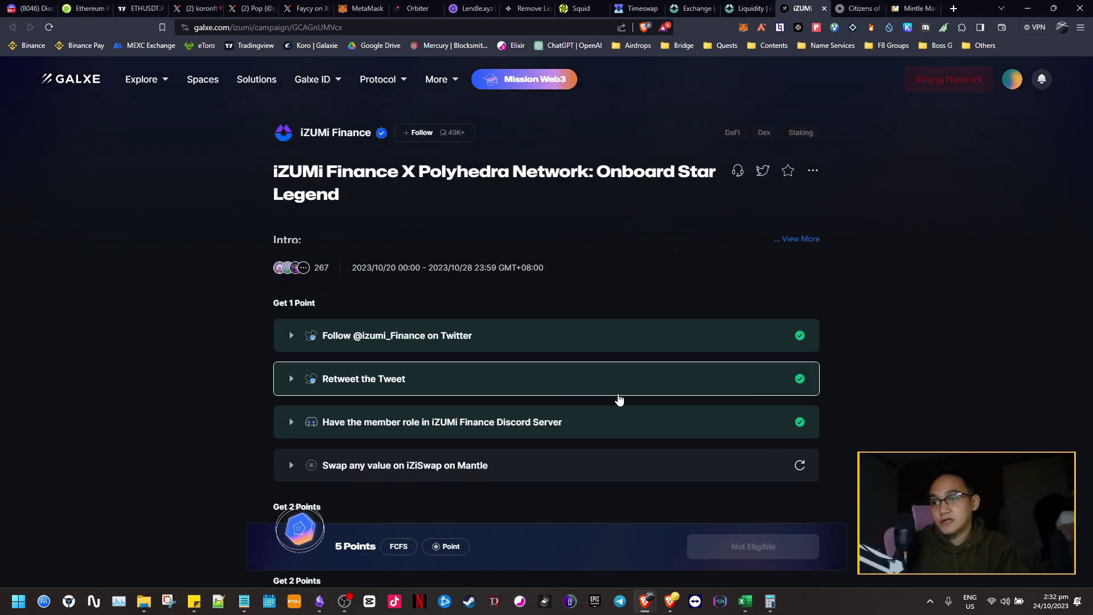
Return to the weekly Mantle note in Obsidian and look over the whole checklist once more.
left_click(319, 601)
left_click(871, 258)
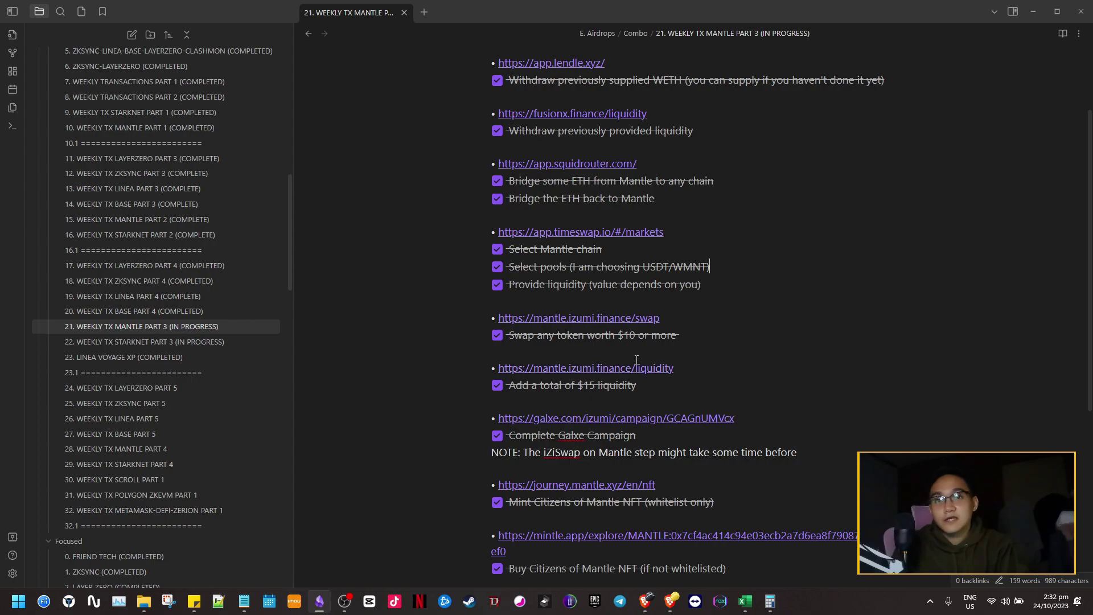
scroll(638, 360, "up", 2)
scroll(884, 333, "down", 4)
scroll(884, 333, "up", 4)
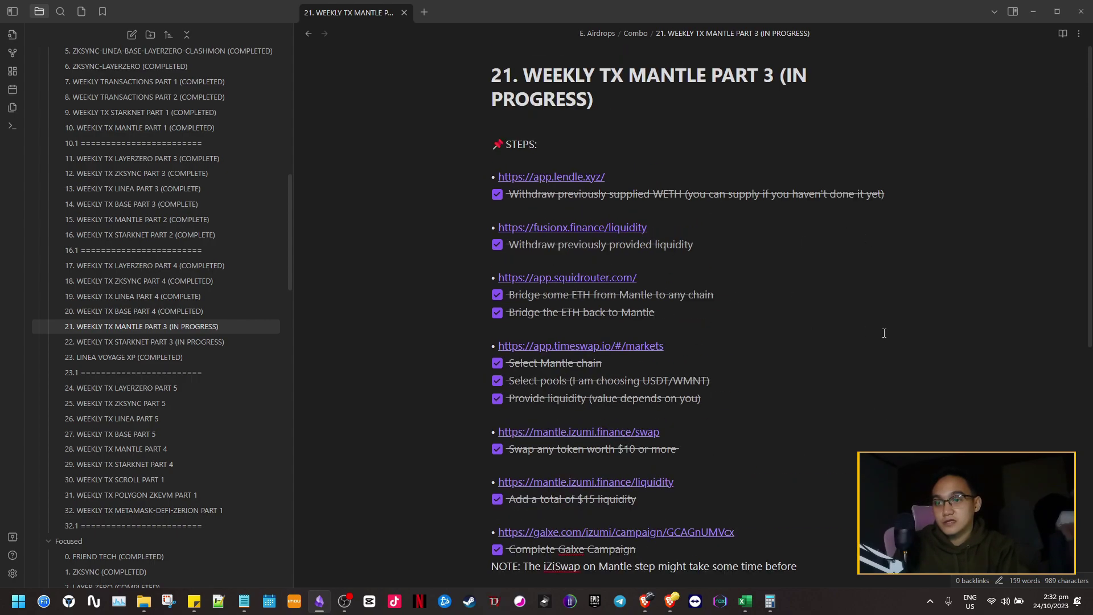
Switch back to Brave and open the Mantle Journey profile page (journey.mantle.xyz/en/user-profile) in a new tab.
mouse_move(654, 608)
left_click(688, 531)
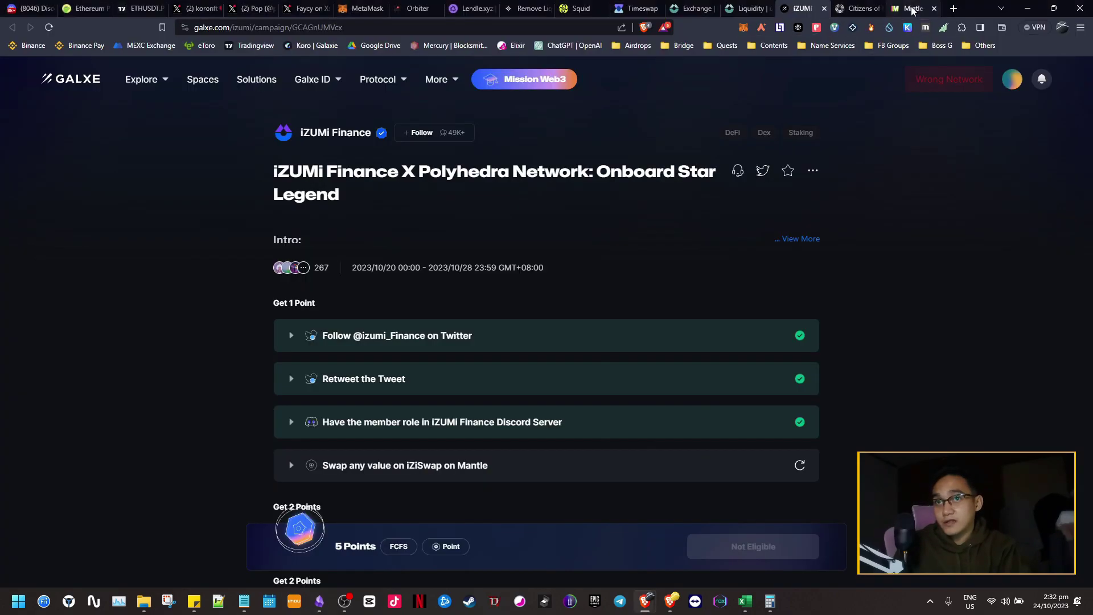
left_click(954, 10)
type("p")
key("BackSpace")
key("BackSpace")
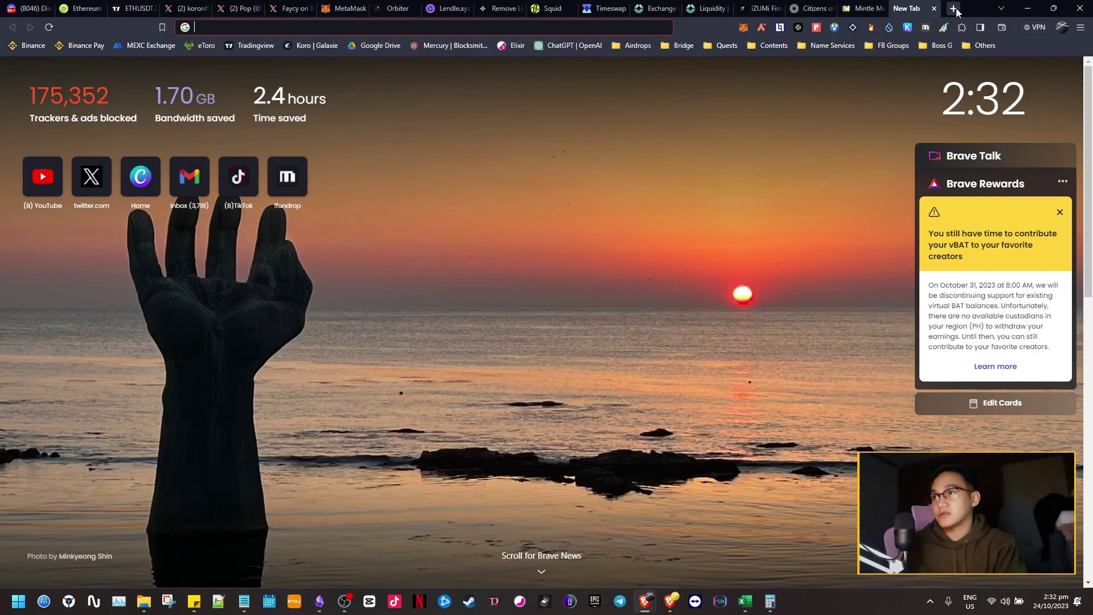
type("jour")
key("Return")
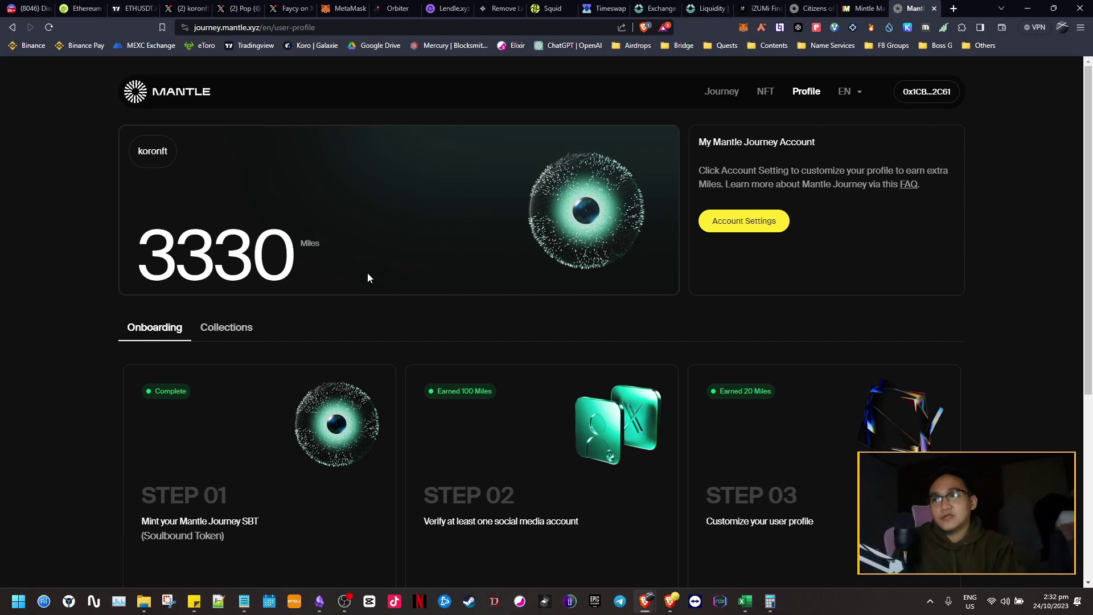
Examine the onboarding steps and the Miles total on the Mantle Journey profile.
scroll(206, 271, "down", 4)
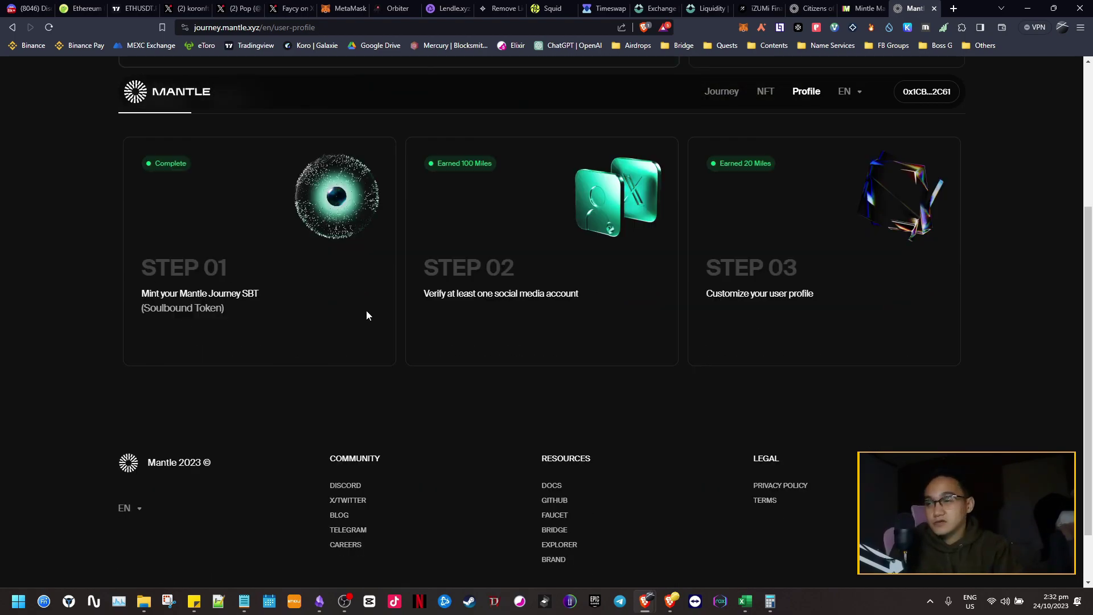
scroll(216, 231, "up", 4)
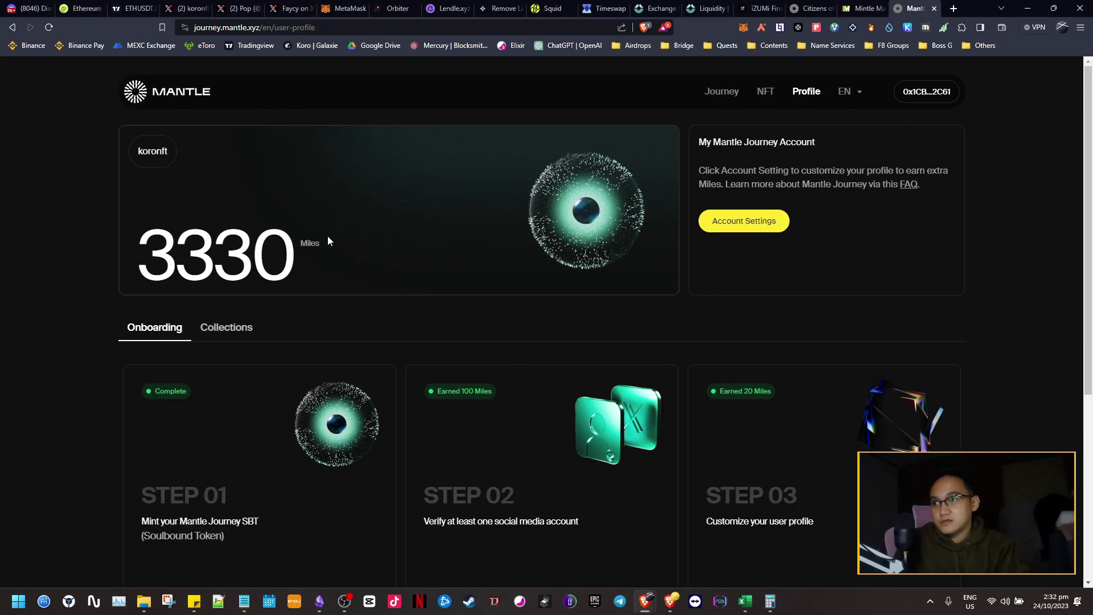
mouse_move(295, 251)
left_mouse_down()
mouse_move(138, 254)
mouse_move(302, 251)
left_mouse_up()
left_click(226, 254)
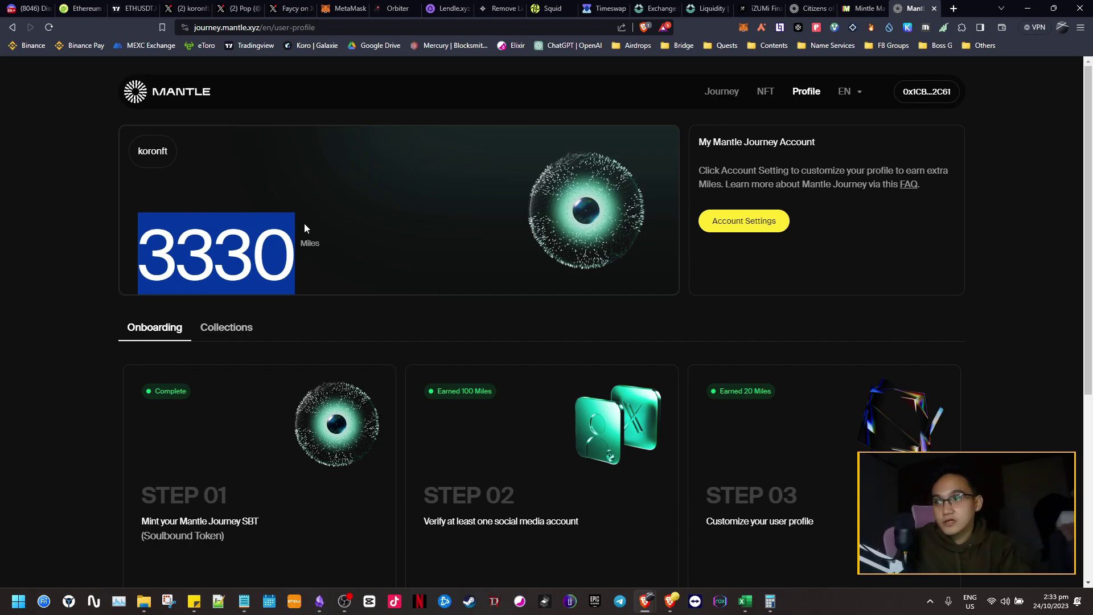
left_click(62, 246)
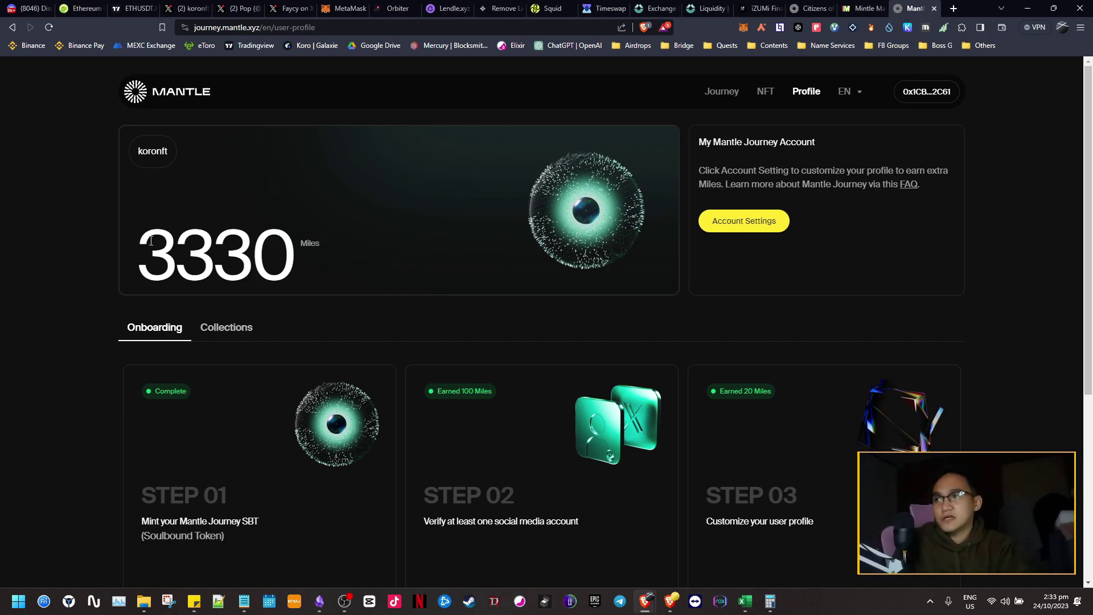
left_click_drag(140, 241, 292, 241)
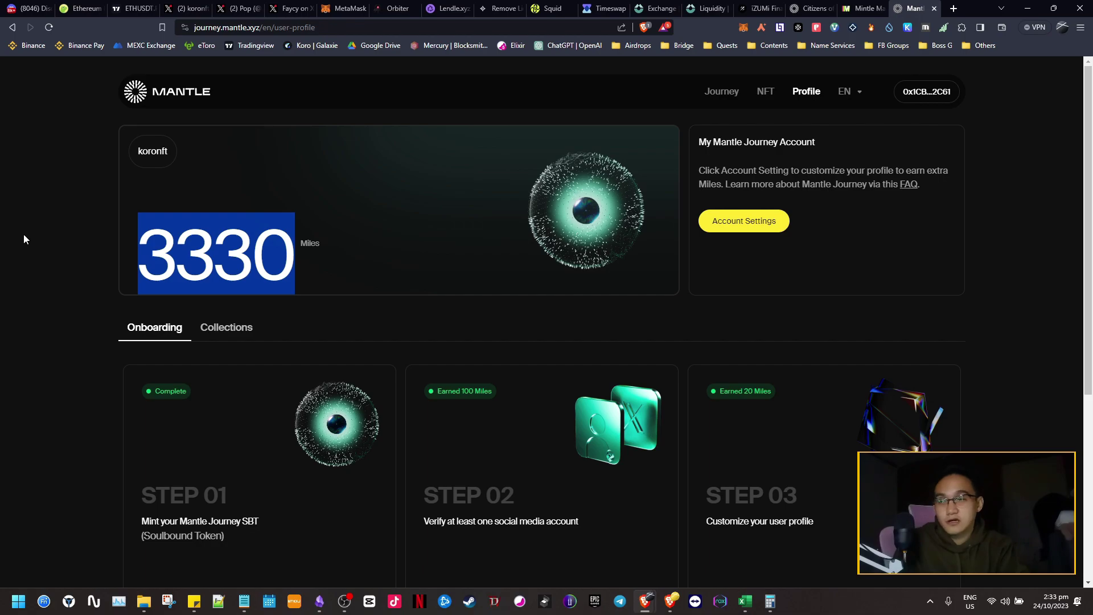
left_click(183, 238)
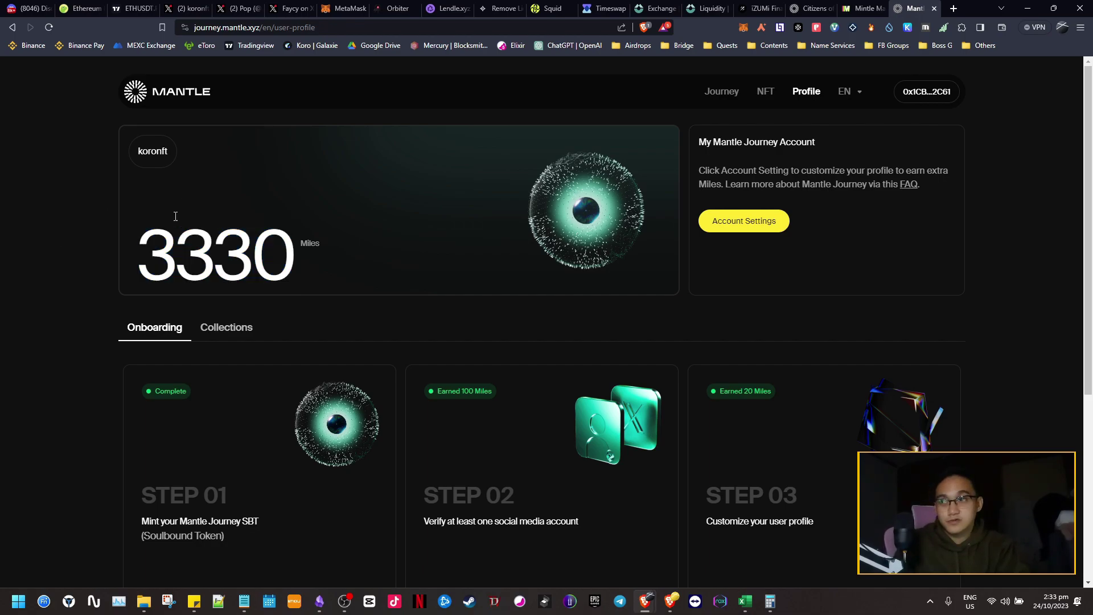